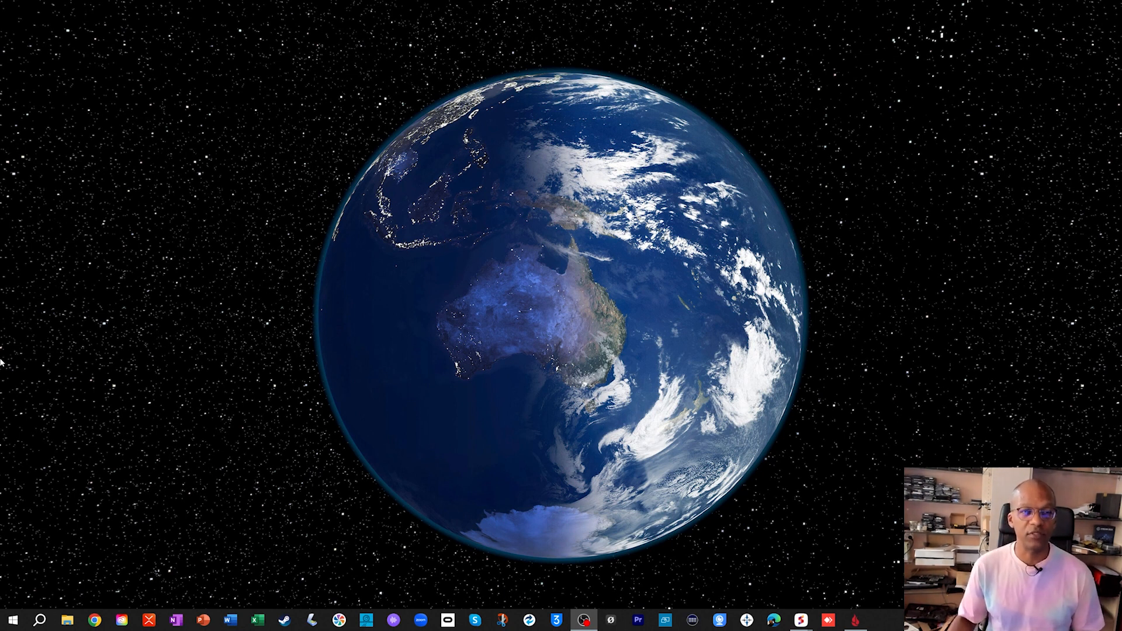
- Create a new folder named FILM on the desktop
right_click(95, 331)
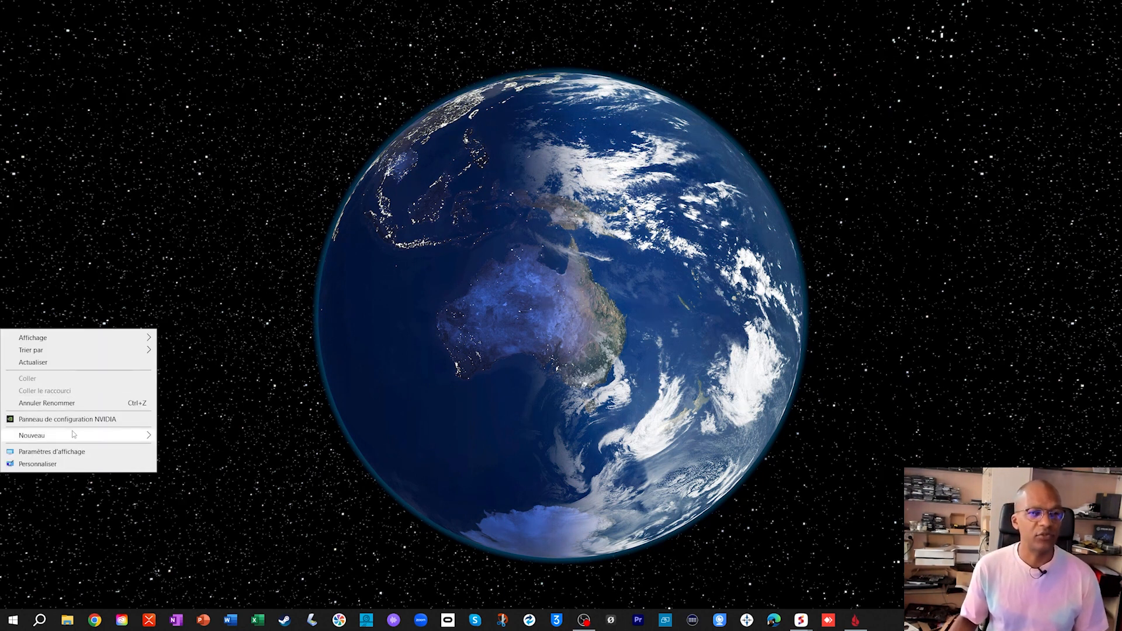
mouse_move(96, 436)
left_click(179, 437)
type("FILM")
key("Return")
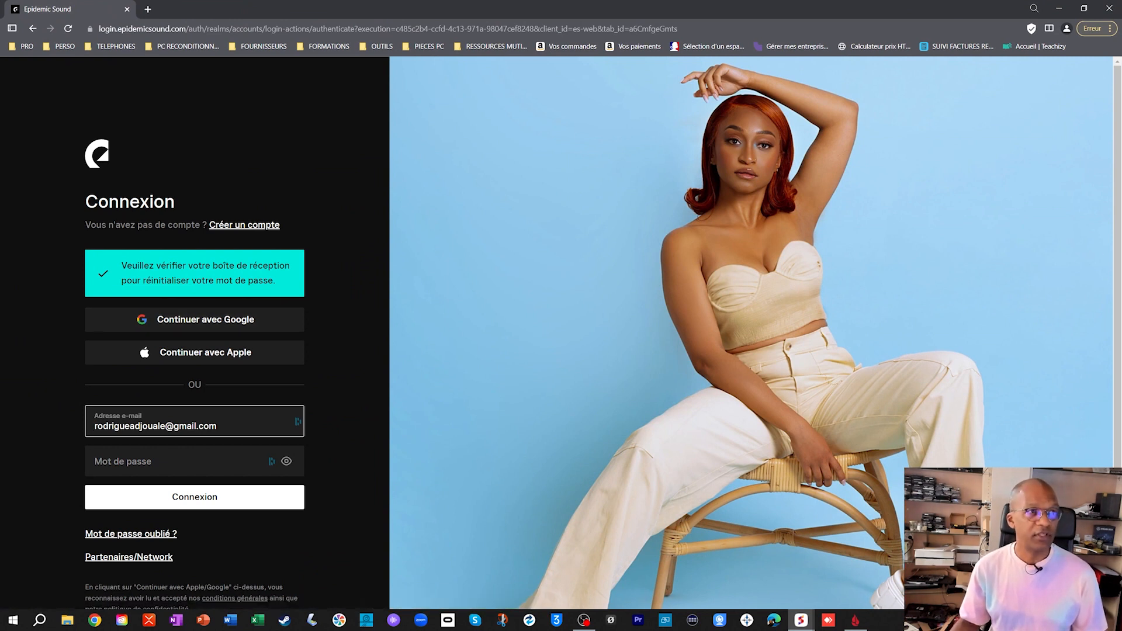
- Search the Epidemic Sound music catalogue for "nature"
left_click_drag(1121, 298, 138, 6)
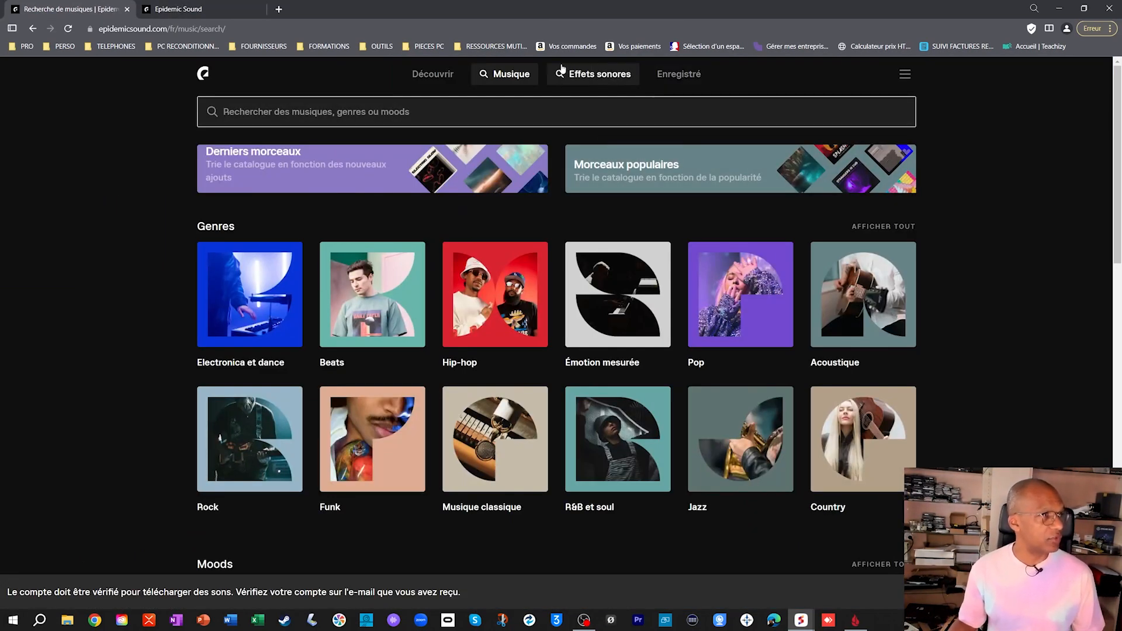
left_click(418, 123)
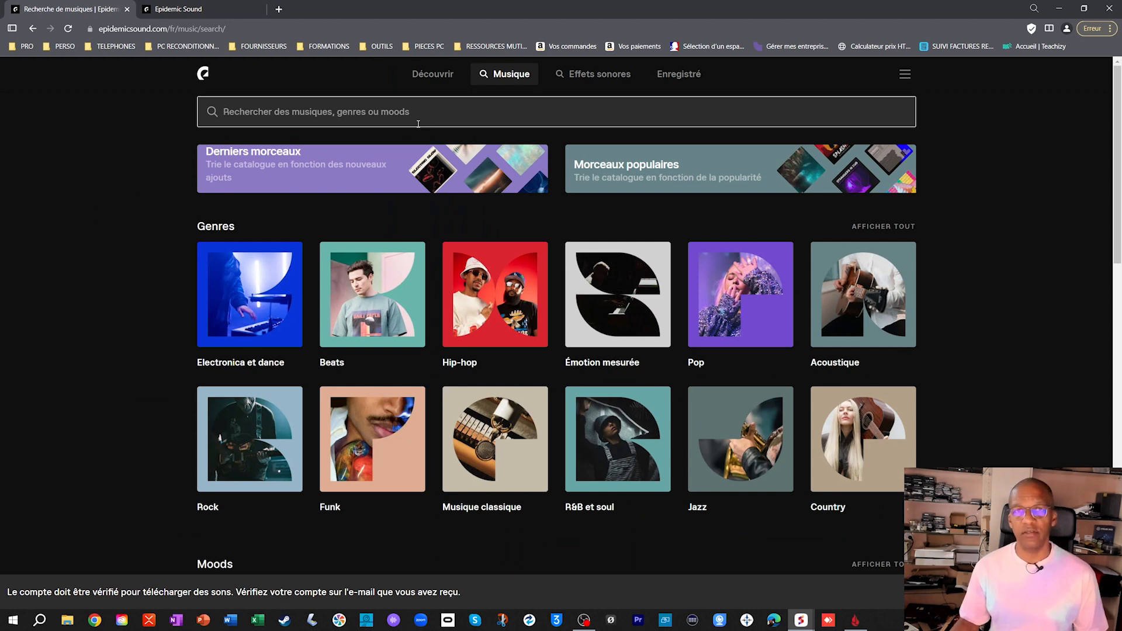
type("nature")
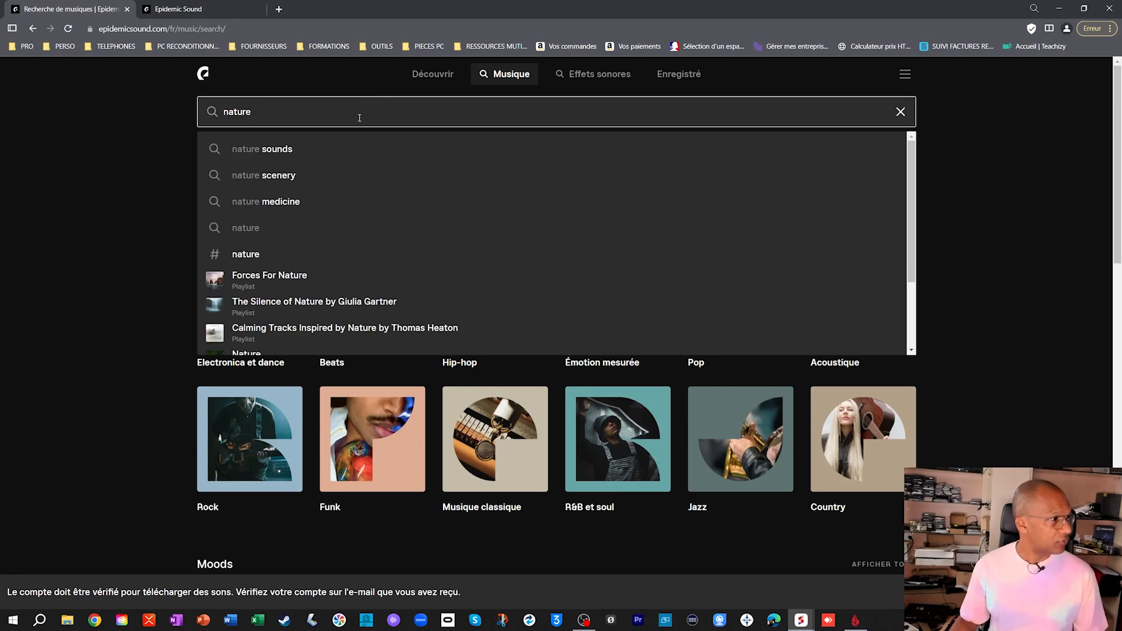
key("Return")
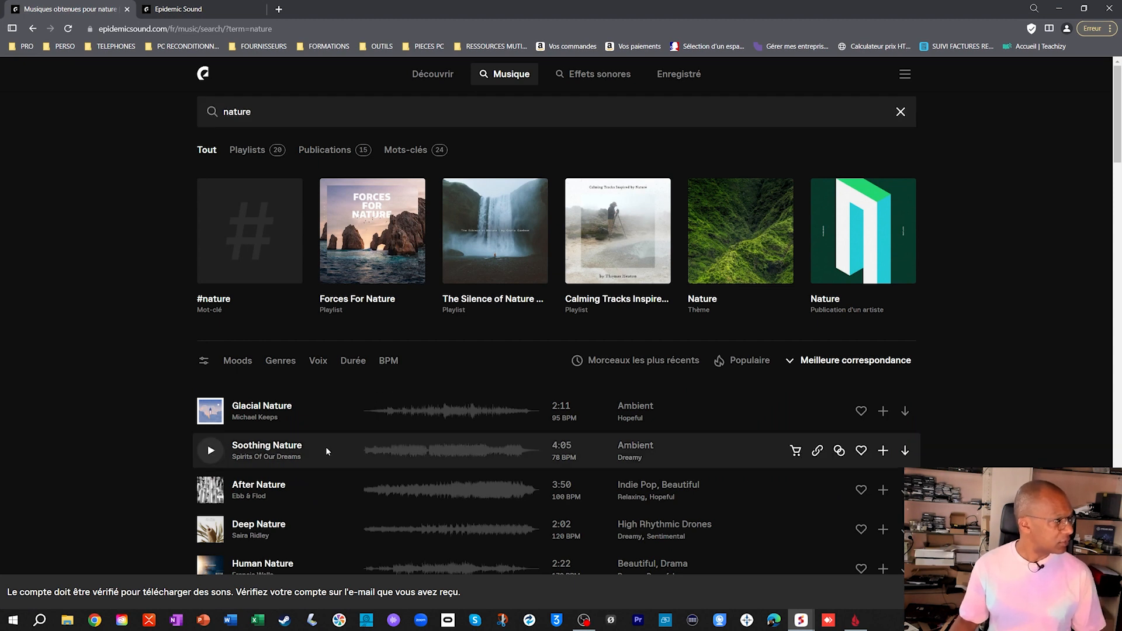
- Browse the Nature theme's collections and open "Expérience en terres sauvages"
left_click(752, 235)
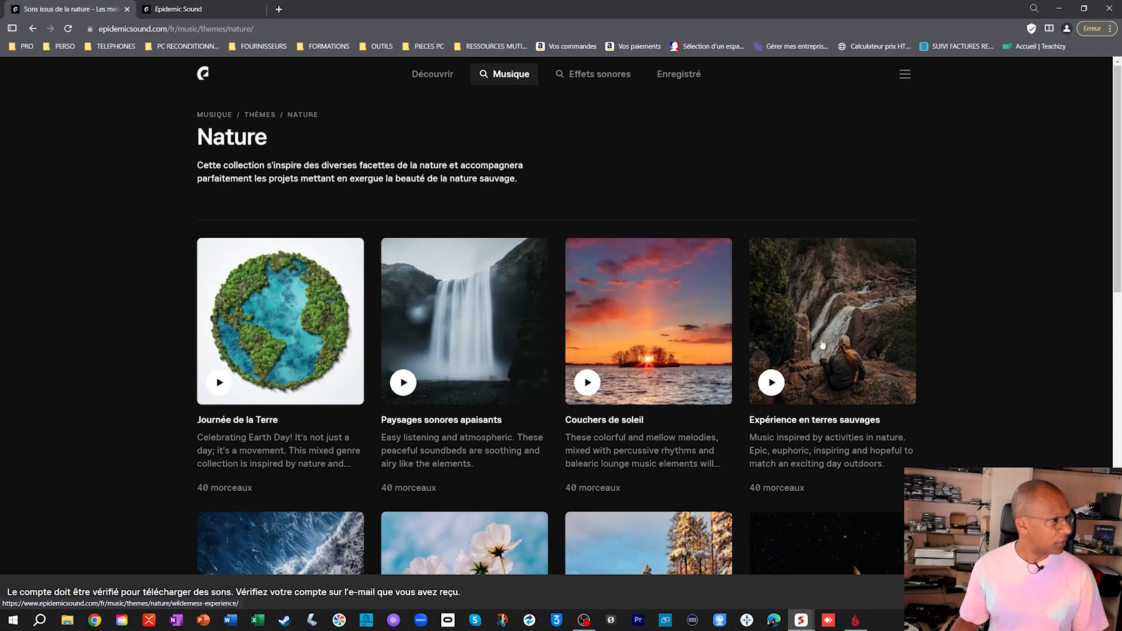
scroll(822, 345, "down", 5)
scroll(760, 345, "up", 1)
scroll(613, 345, "down", 2)
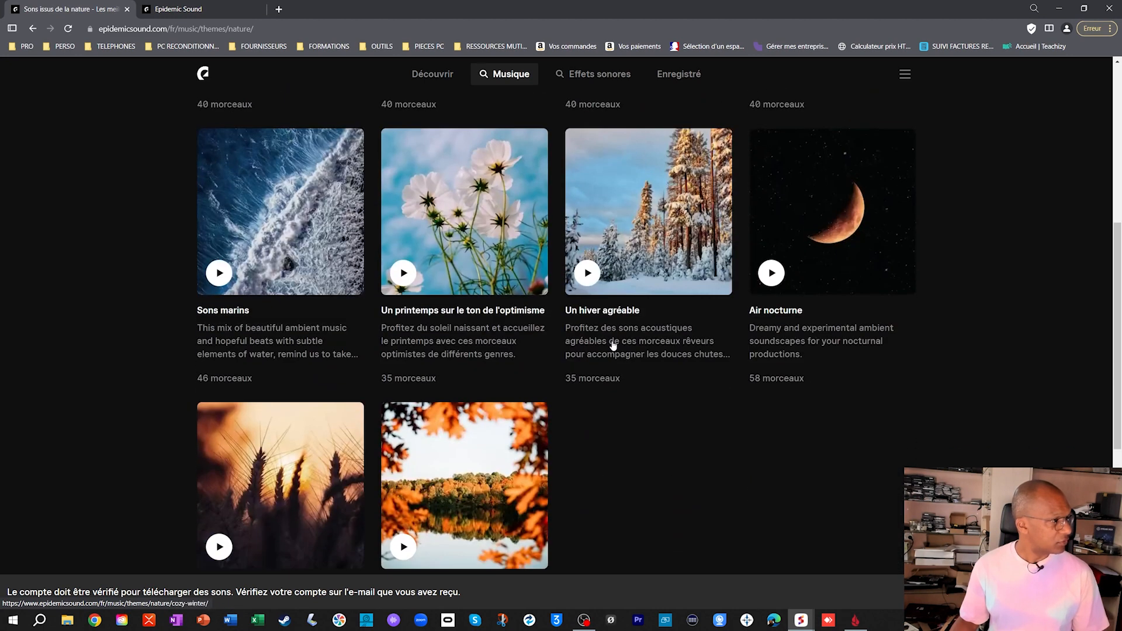
scroll(613, 346, "down", 3)
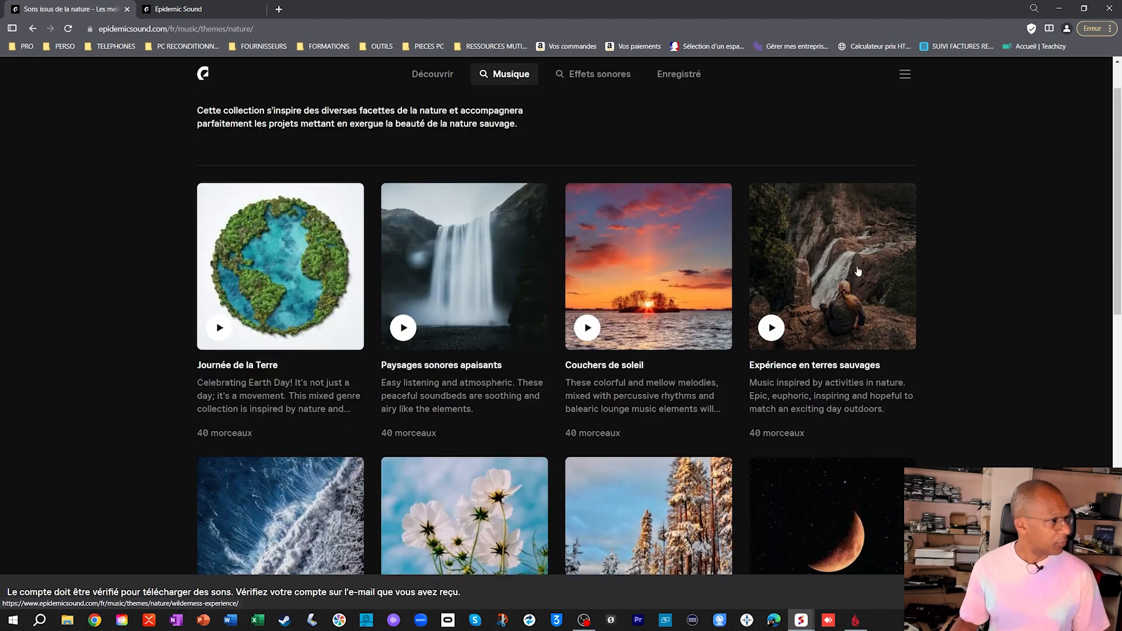
left_click(798, 257)
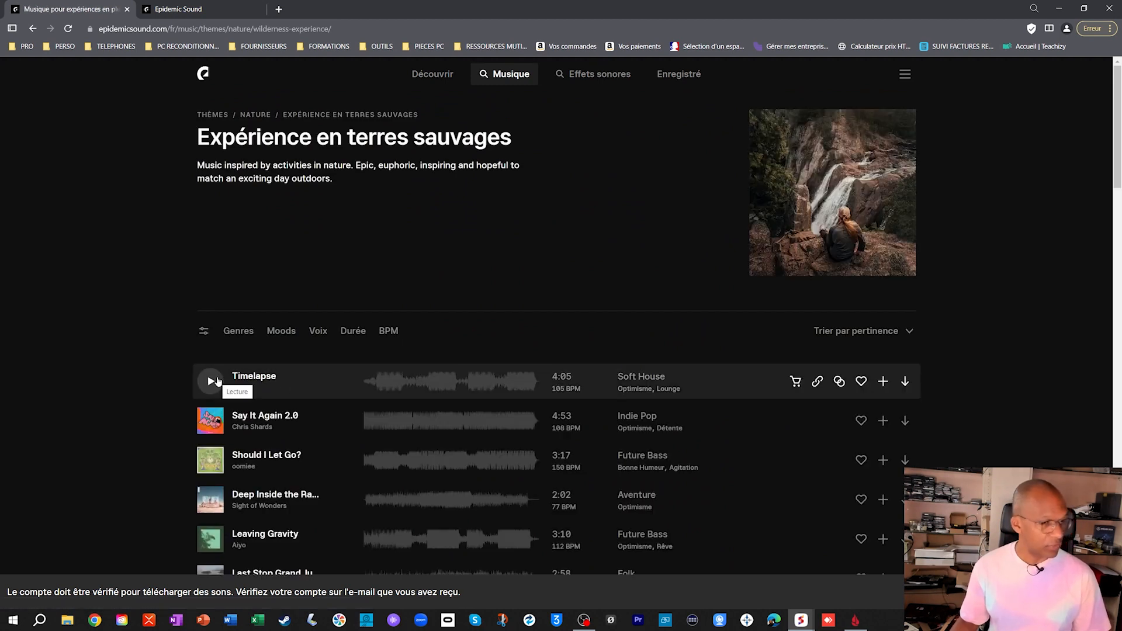
- Preview the track Timelapse and download its full mix as MP3
left_click(212, 381)
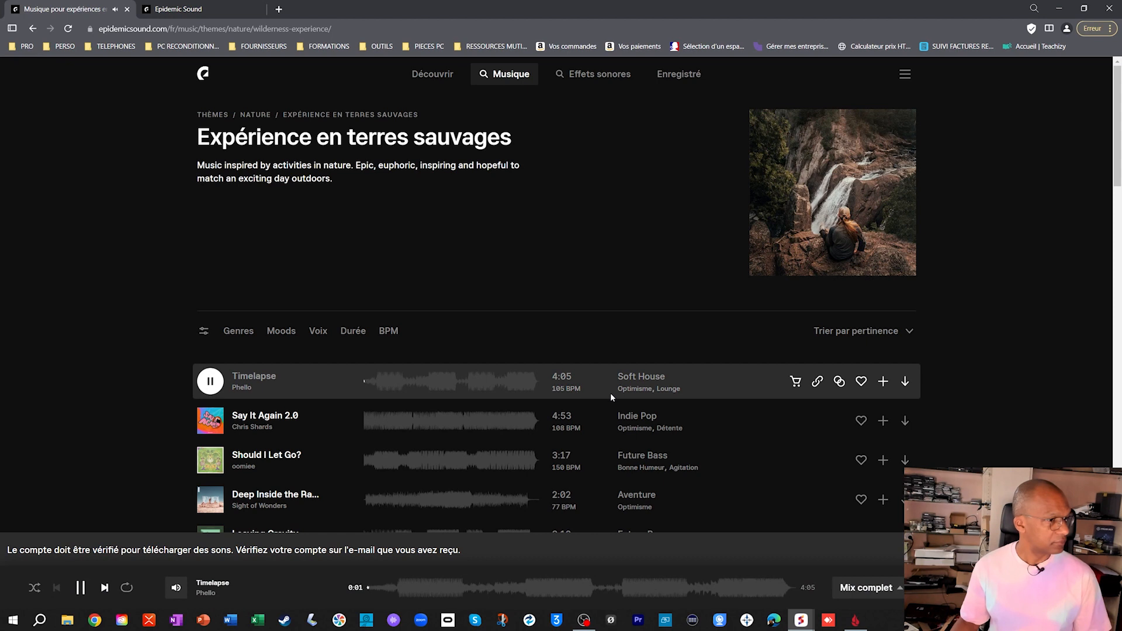
left_click(211, 381)
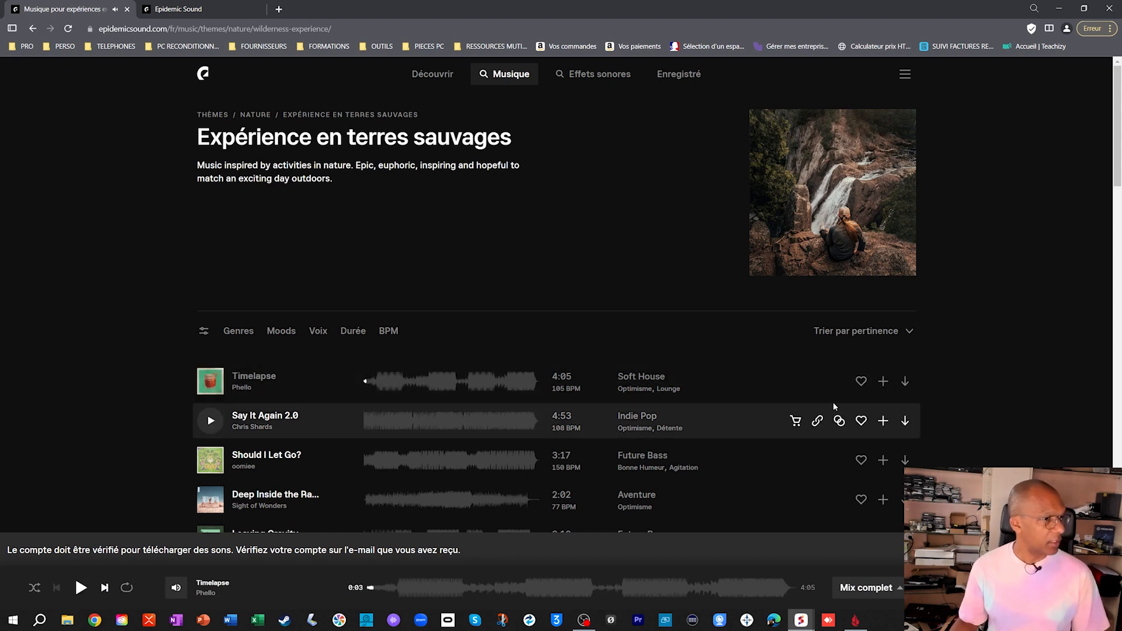
left_click(905, 382)
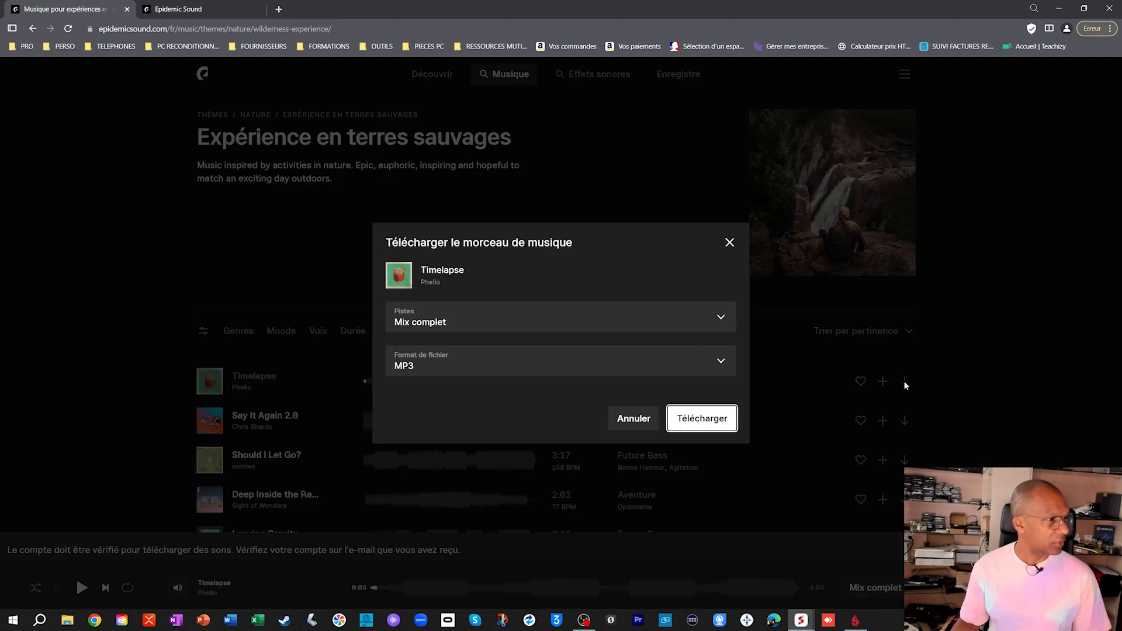
left_click(694, 423)
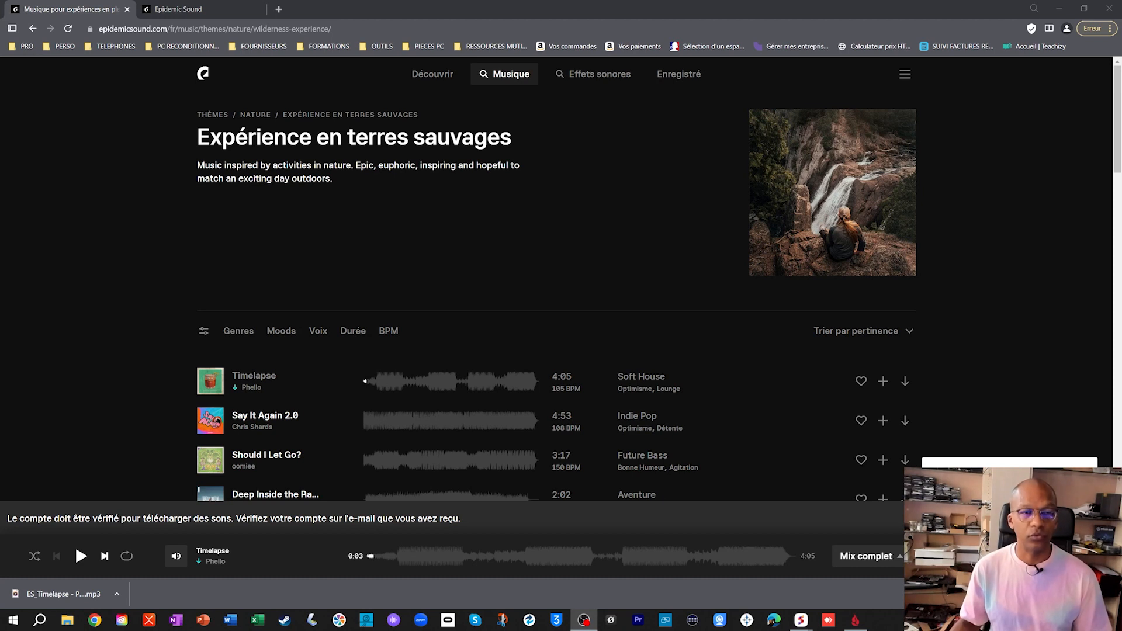
- Show the downloaded Timelapse MP3 in its folder, copy the file, and minimize the open windows
right_click(49, 594)
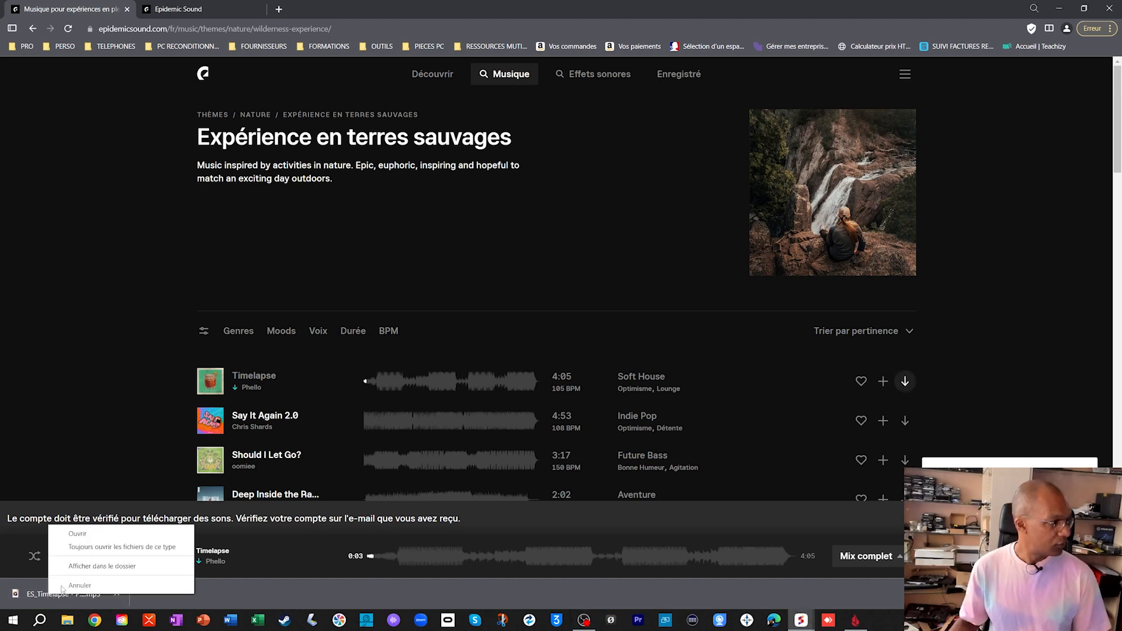
left_click(92, 565)
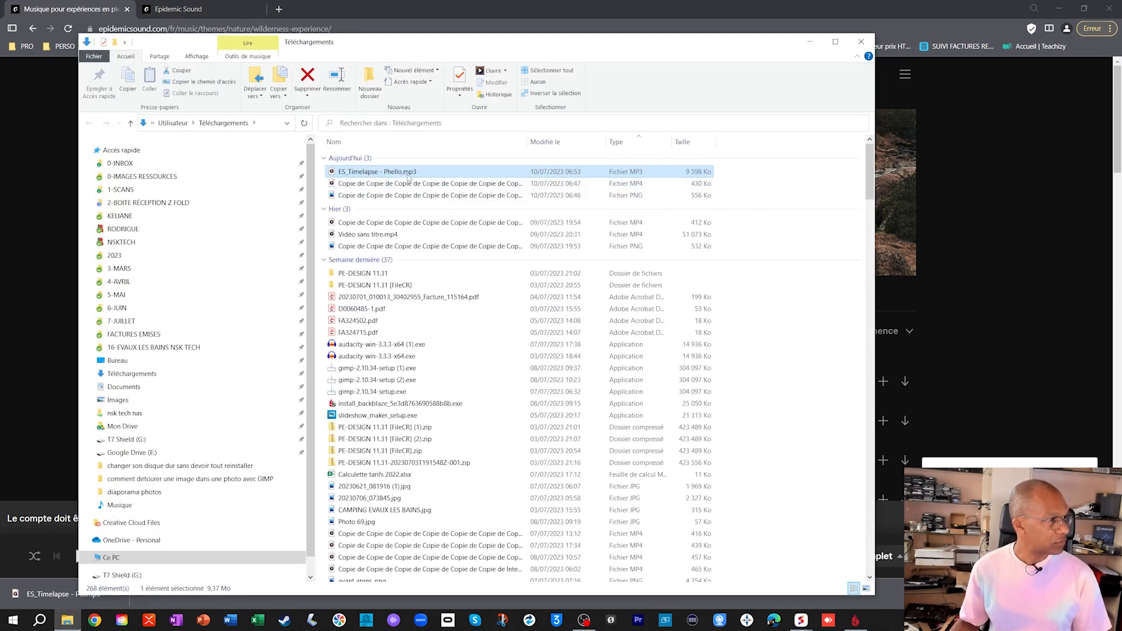
right_click(390, 173)
left_click(247, 408)
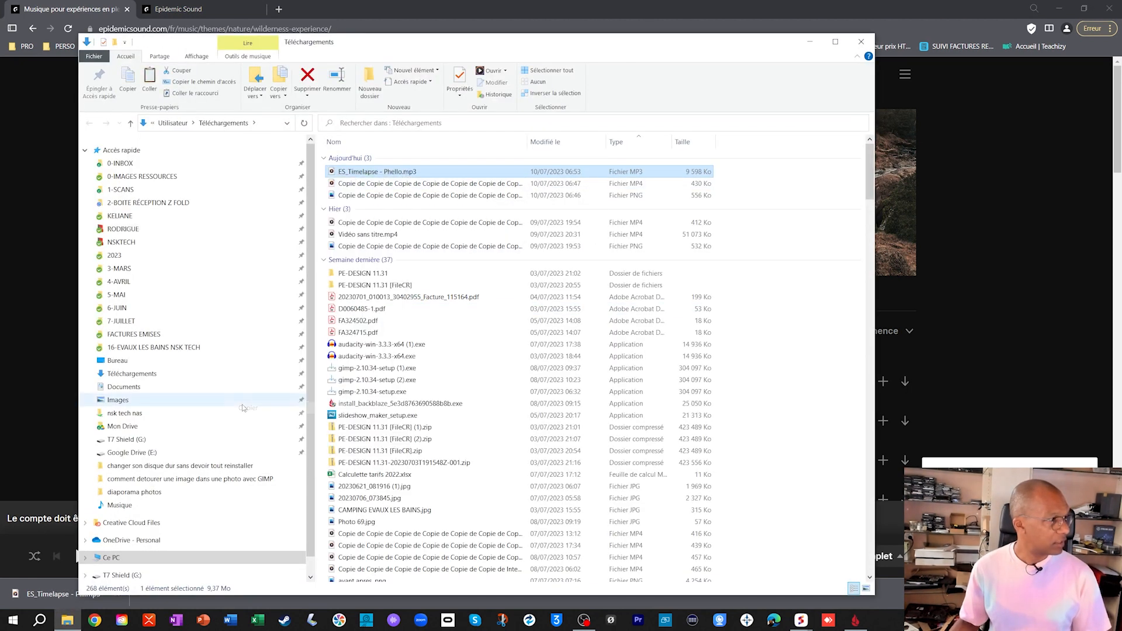
left_click(821, 43)
left_click(1059, 8)
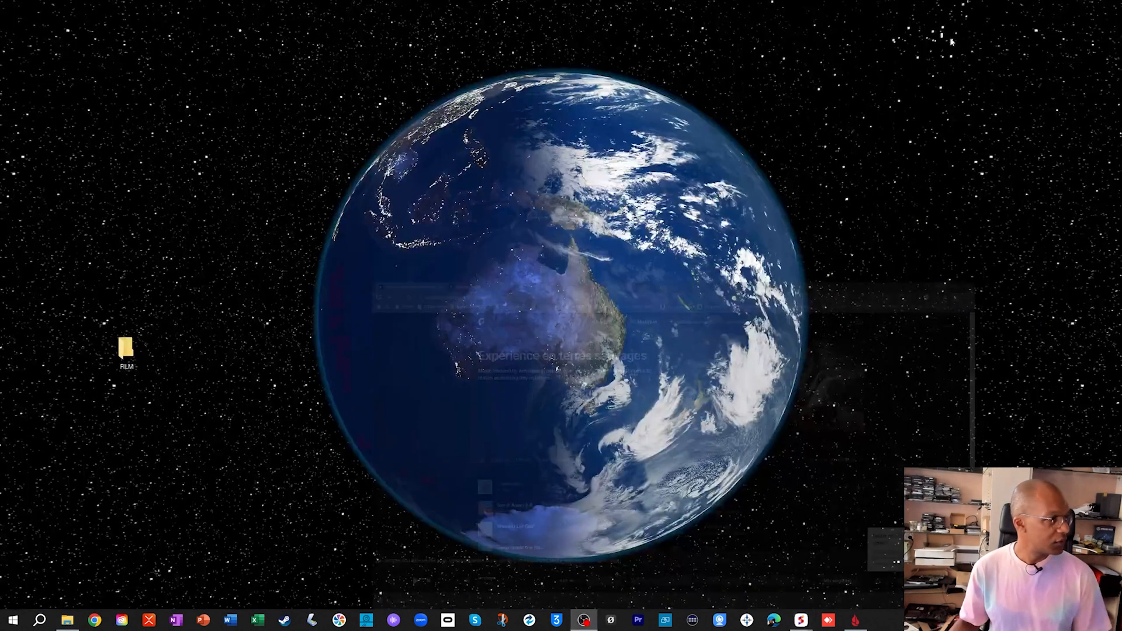
- Paste the copied track into the FILM folder, rename it musique, and close the folder
double_click(127, 350)
right_click(385, 266)
left_click(411, 343)
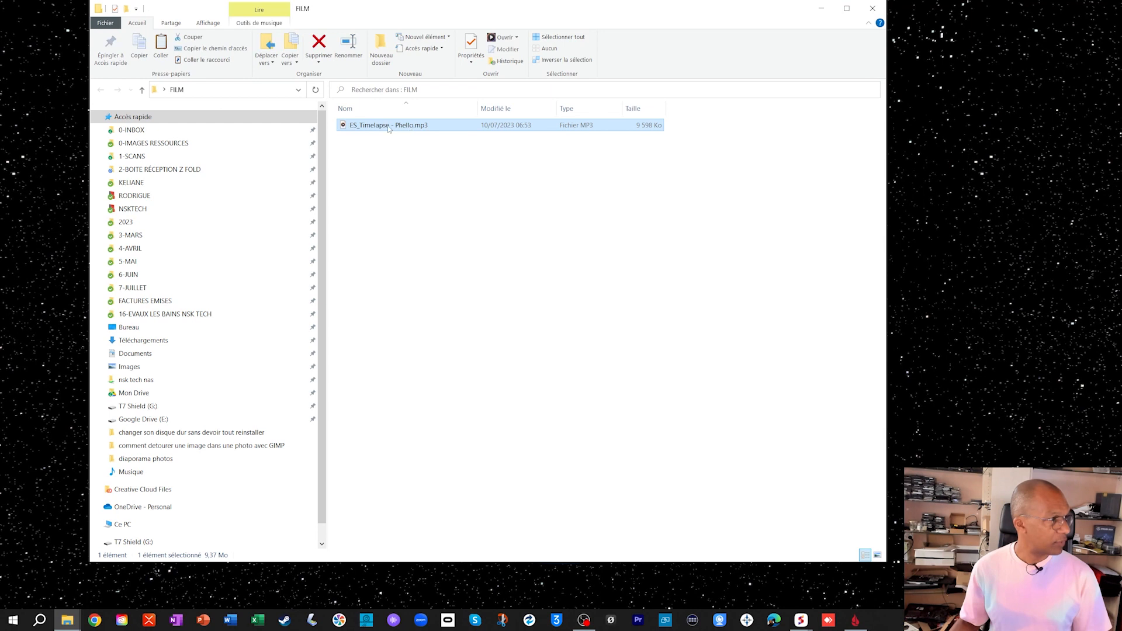
key("F2")
type("musique")
left_click(813, 43)
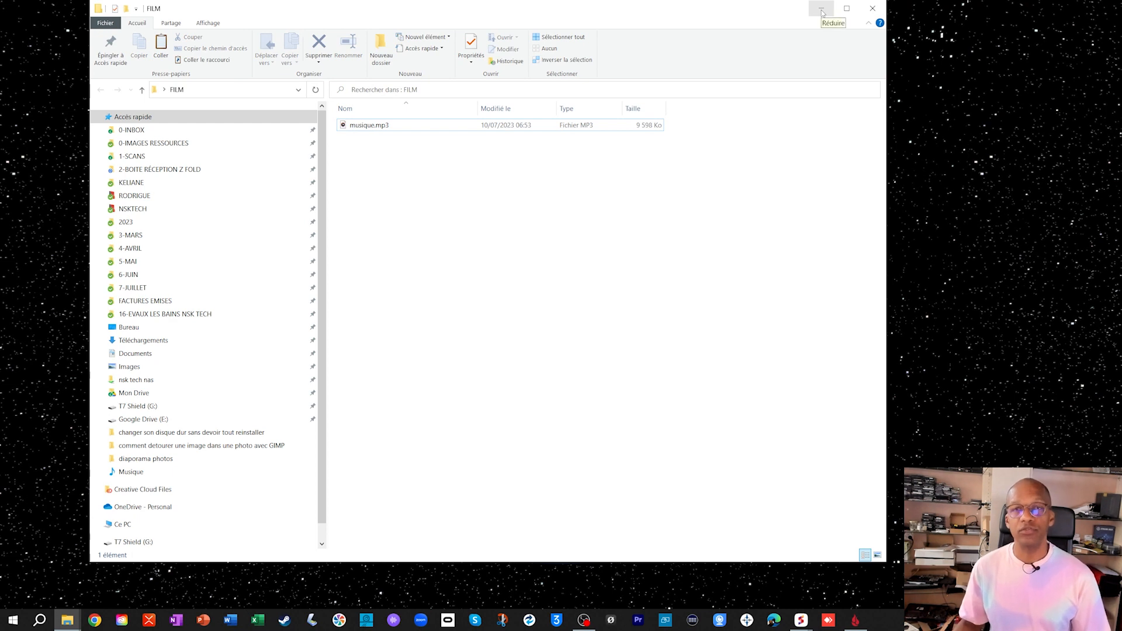
left_click(871, 15)
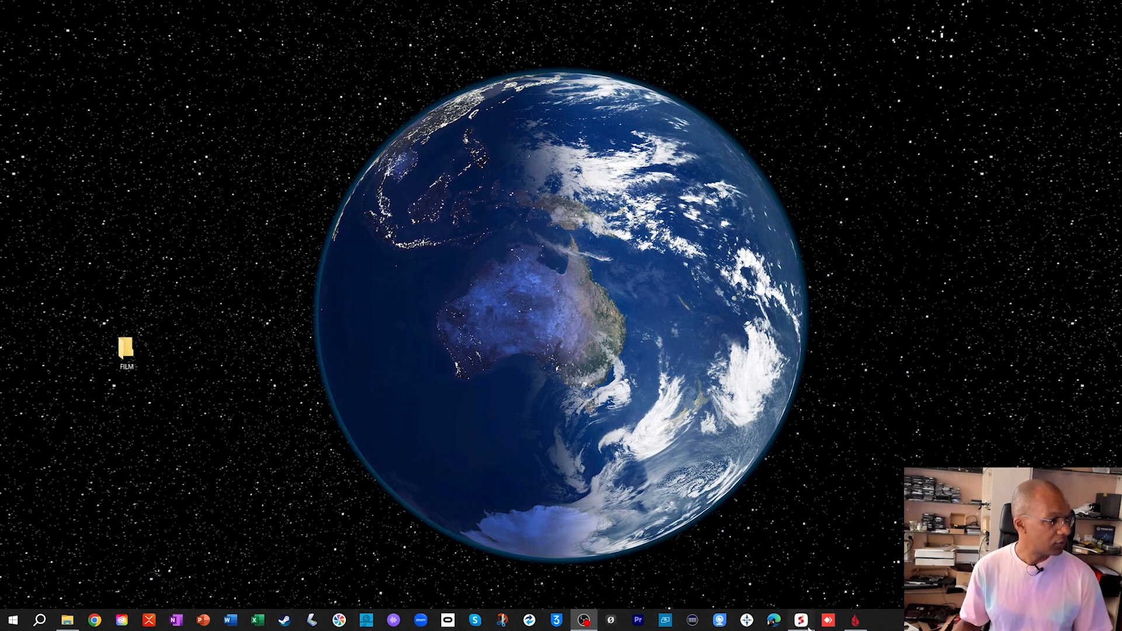
- Open Google Photos in Chrome and search the library for "foret"
mouse_move(802, 609)
left_click(94, 619)
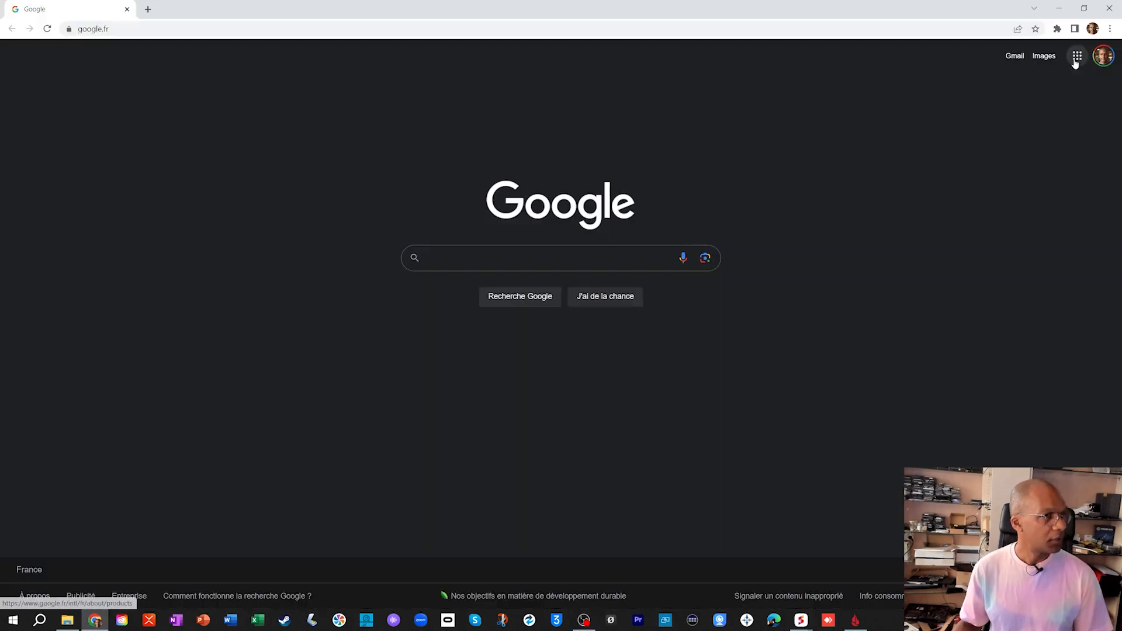
left_click(1077, 55)
left_click(963, 276)
left_click(222, 56)
type("foret")
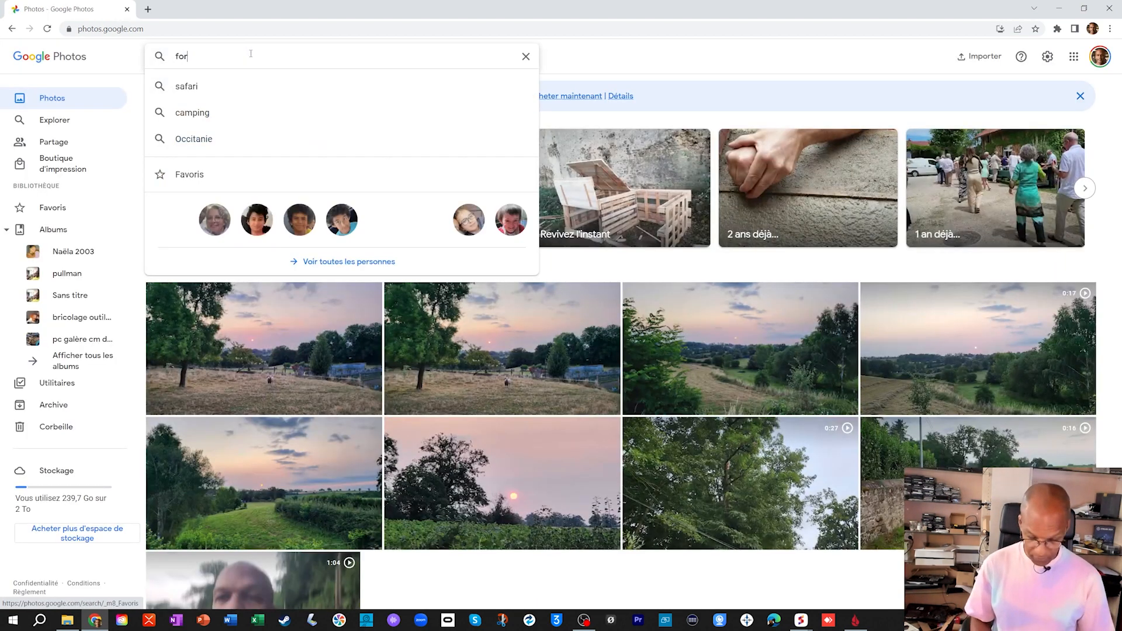
key("Return")
- Download the short forest path video dated 18 June from the search results
scroll(207, 120, "down", 2)
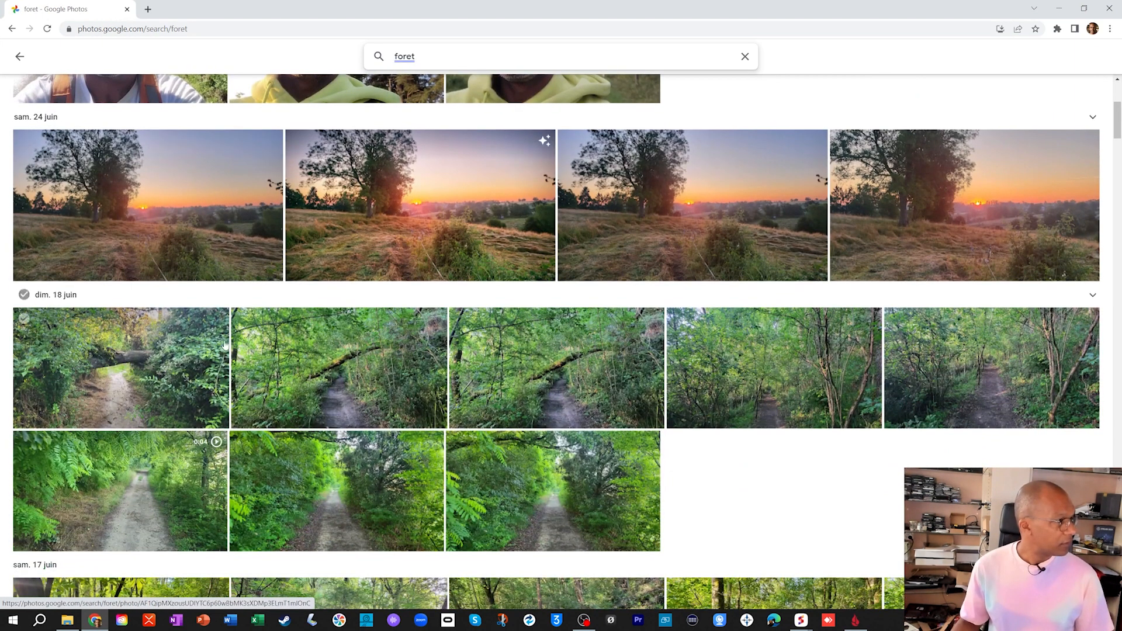
scroll(141, 364, "down", 2)
right_click(155, 372)
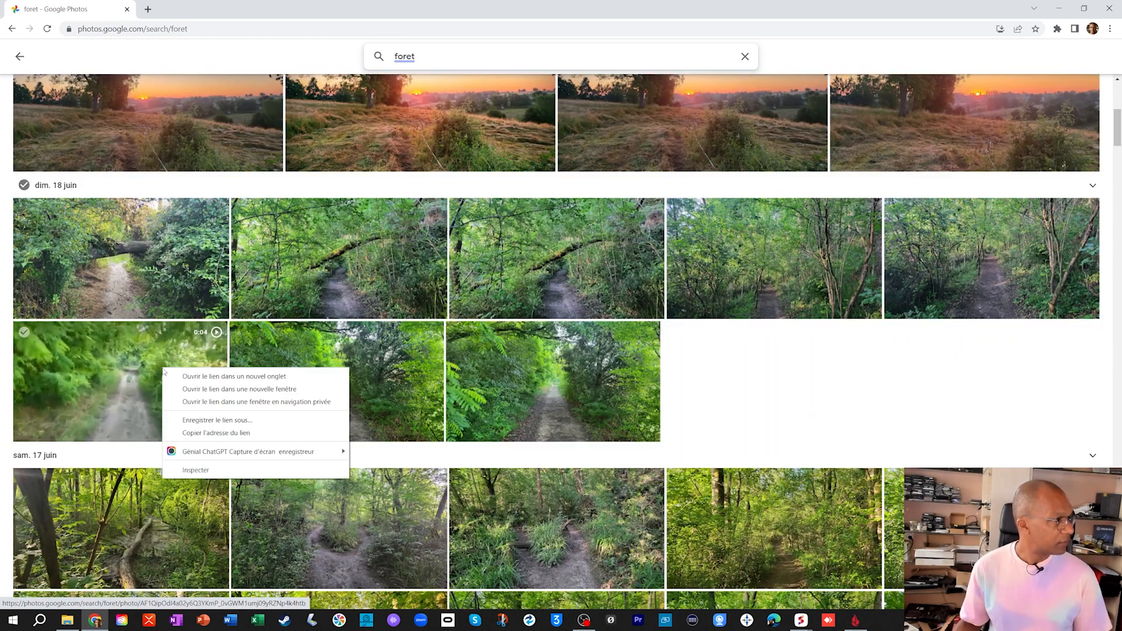
left_click(1108, 56)
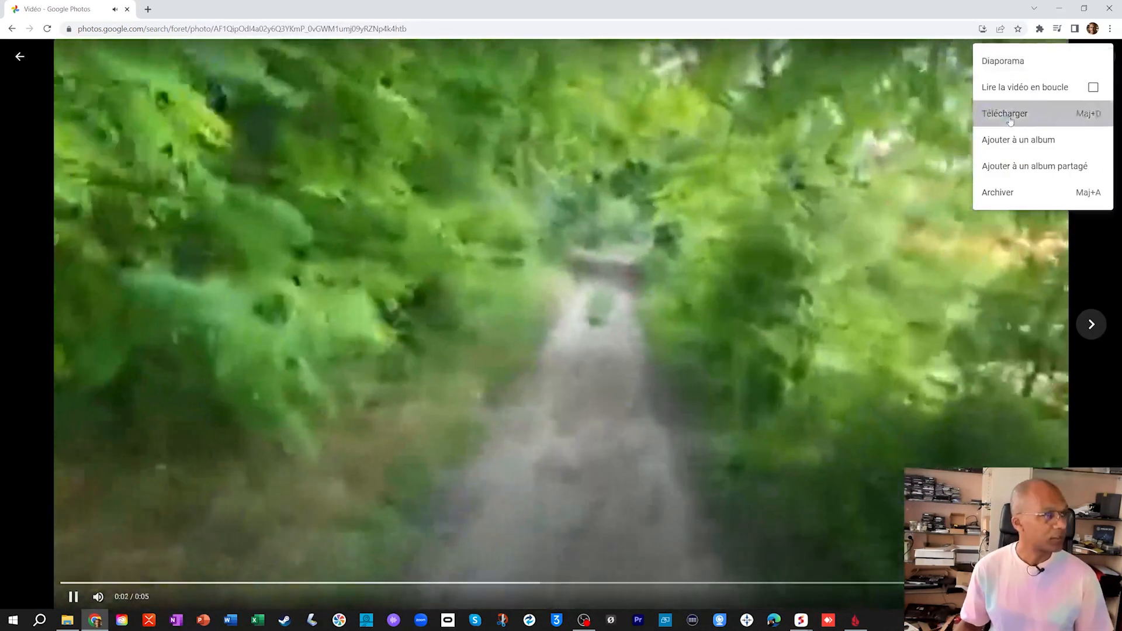
left_click(1010, 121)
- Open the sunlit woodland path video from the search results and download it
scroll(543, 419, "down", 2)
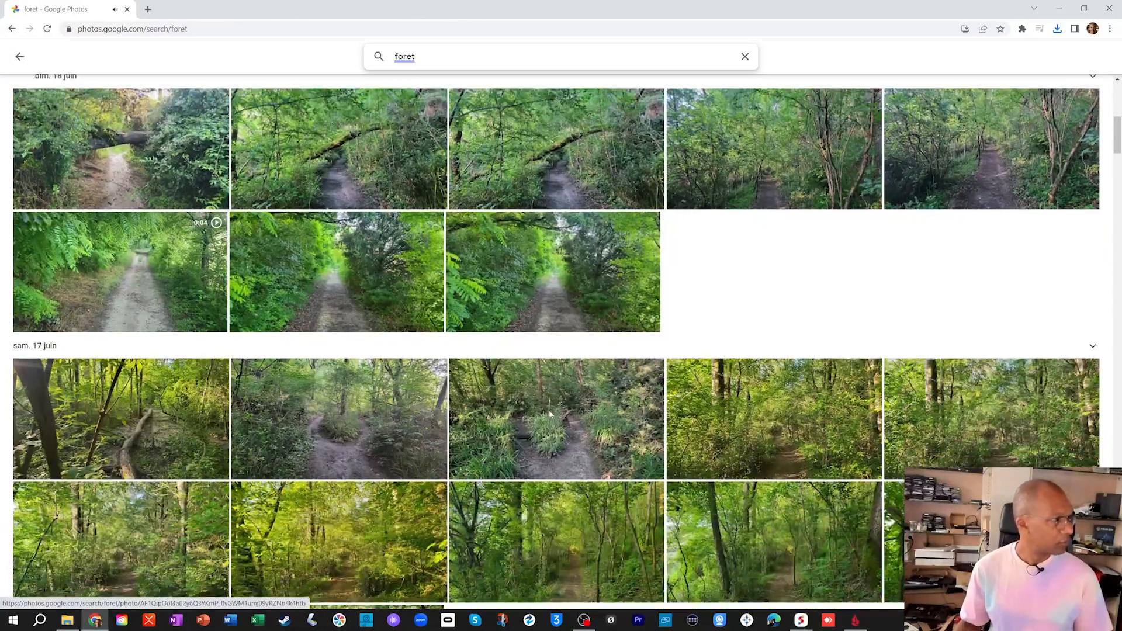
left_click(554, 410)
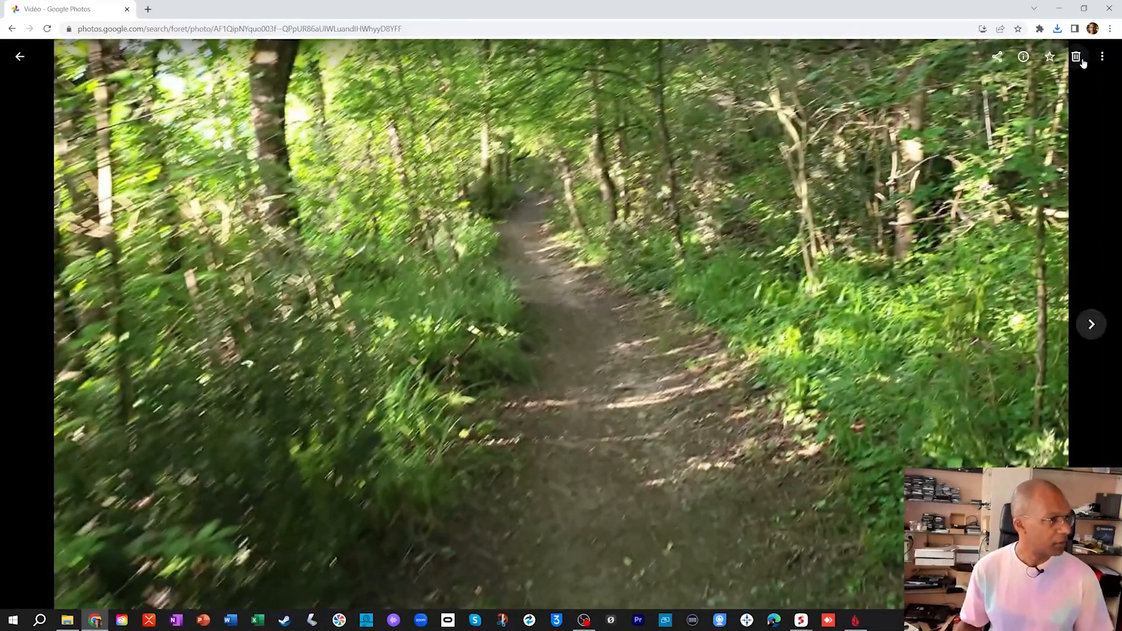
left_click(1102, 56)
left_click(1005, 115)
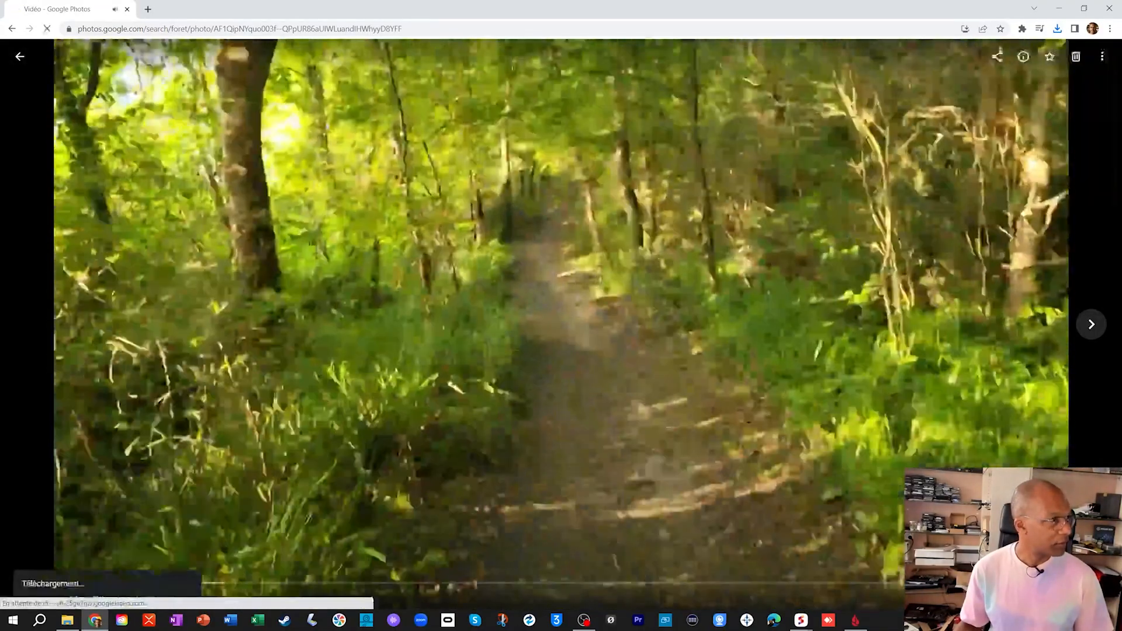
- Download a third video from the forest search results, the one dated 1 October 2022
key("Right")
left_click(1103, 56)
left_click(1005, 114)
key("Escape")
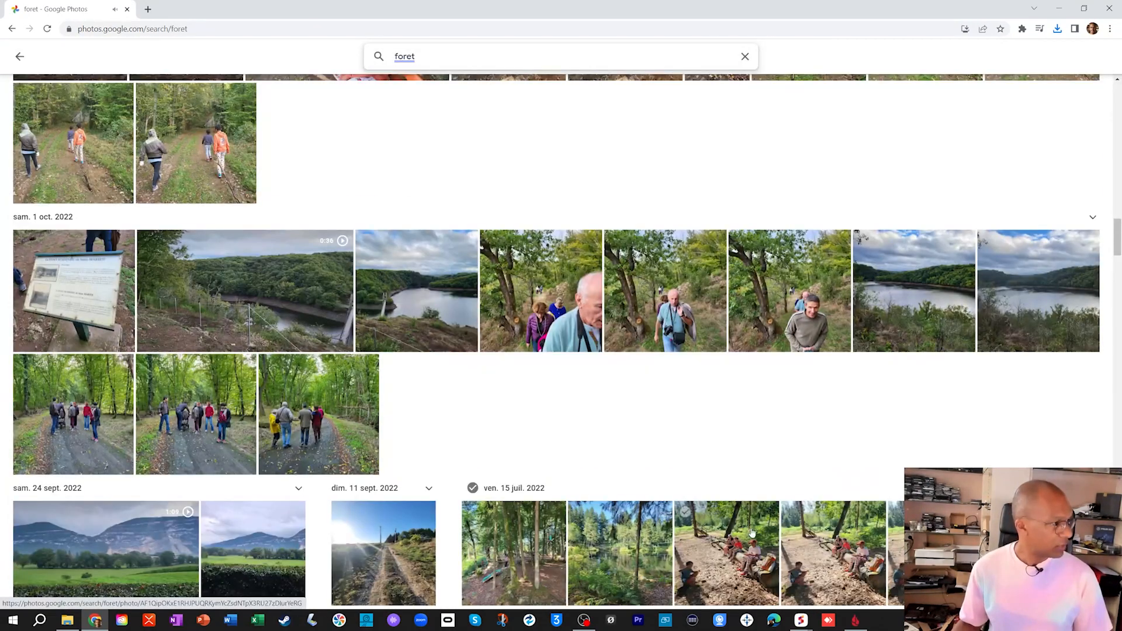
- Show the downloaded videos in their folder and select 20230528_071319.mp4, 20230618_070555.mp4 and 20221001_180910.mp4
left_click(68, 619)
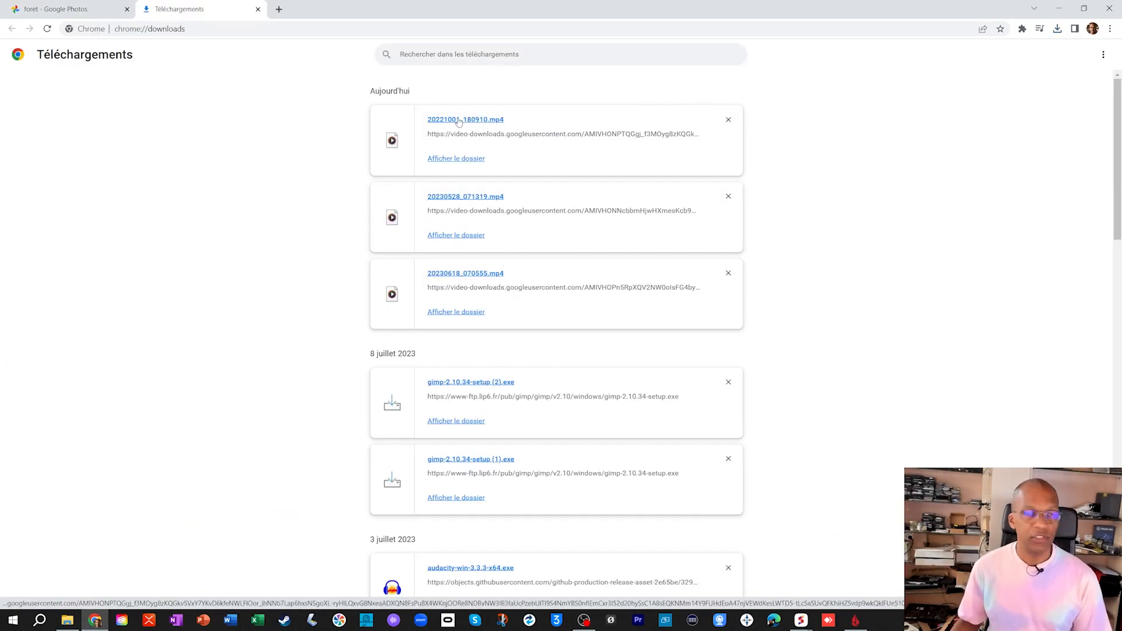
left_click(446, 159)
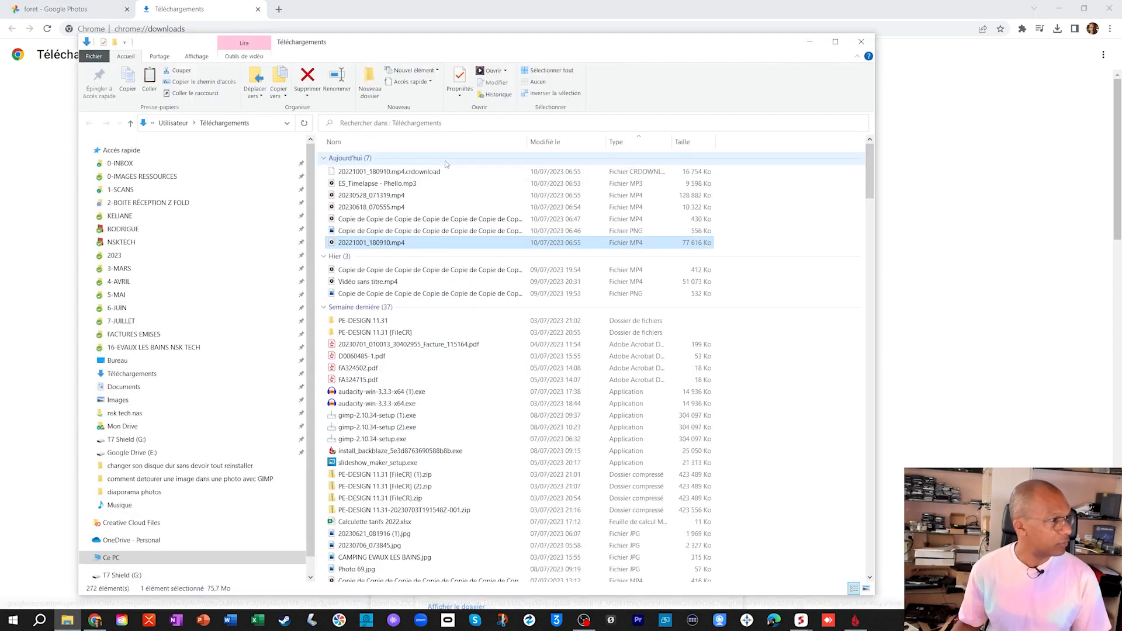
left_click(391, 208)
left_click(386, 196, "ctrl")
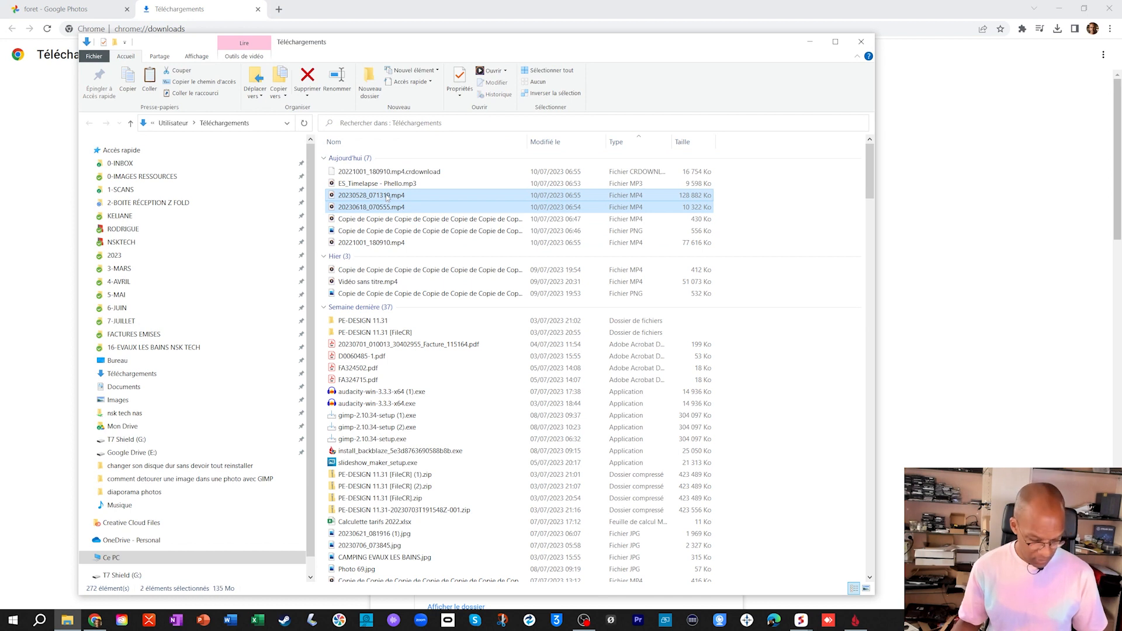
left_click(374, 245, "ctrl")
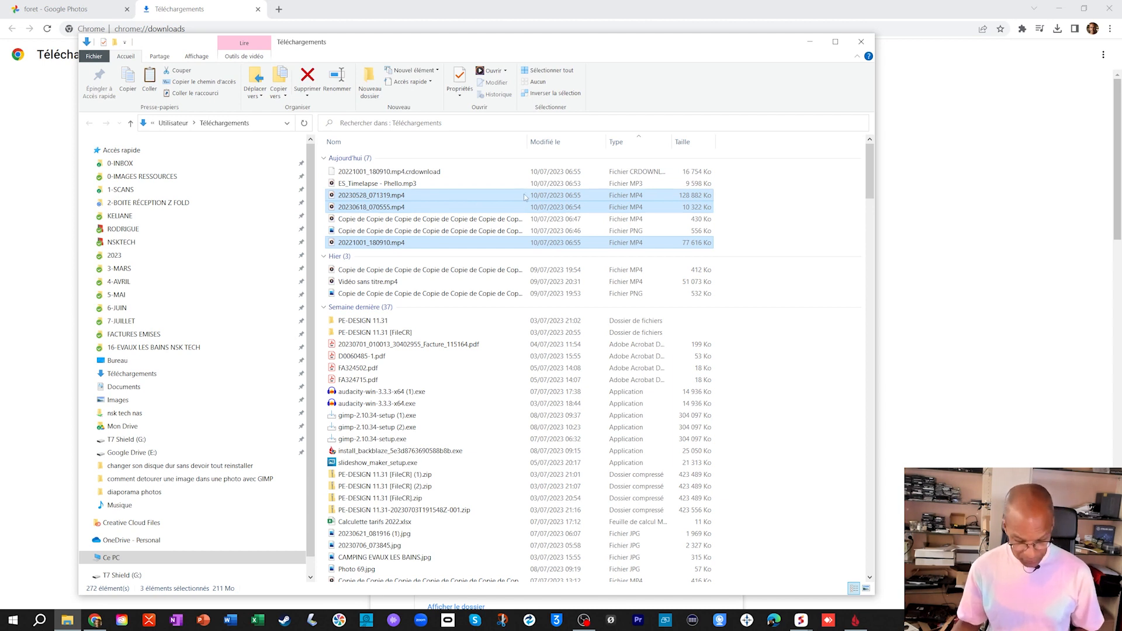
left_click(861, 41)
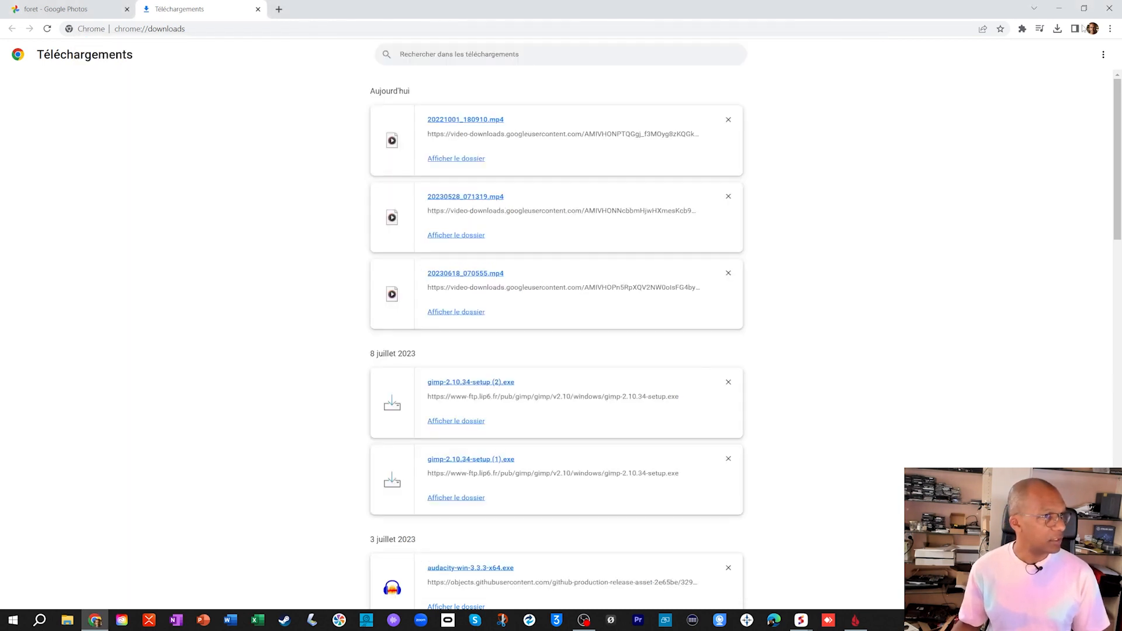
- Leave the browser, paste the three copied videos into the FILM folder on the desktop, and close the folder
left_click(1109, 8)
double_click(126, 350)
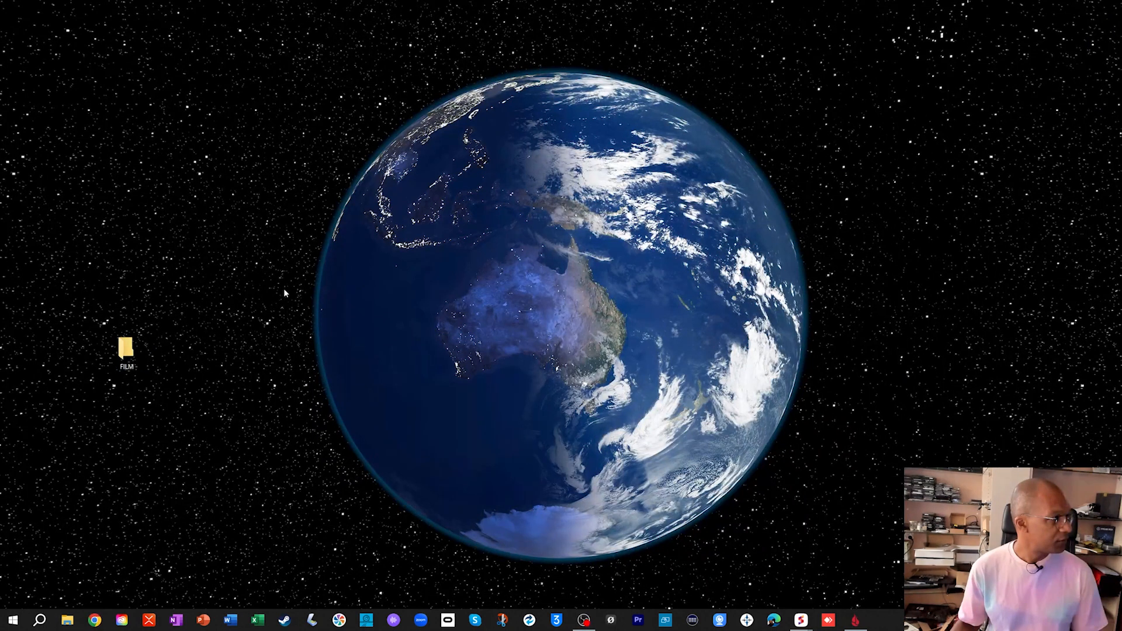
key("ctrl+v")
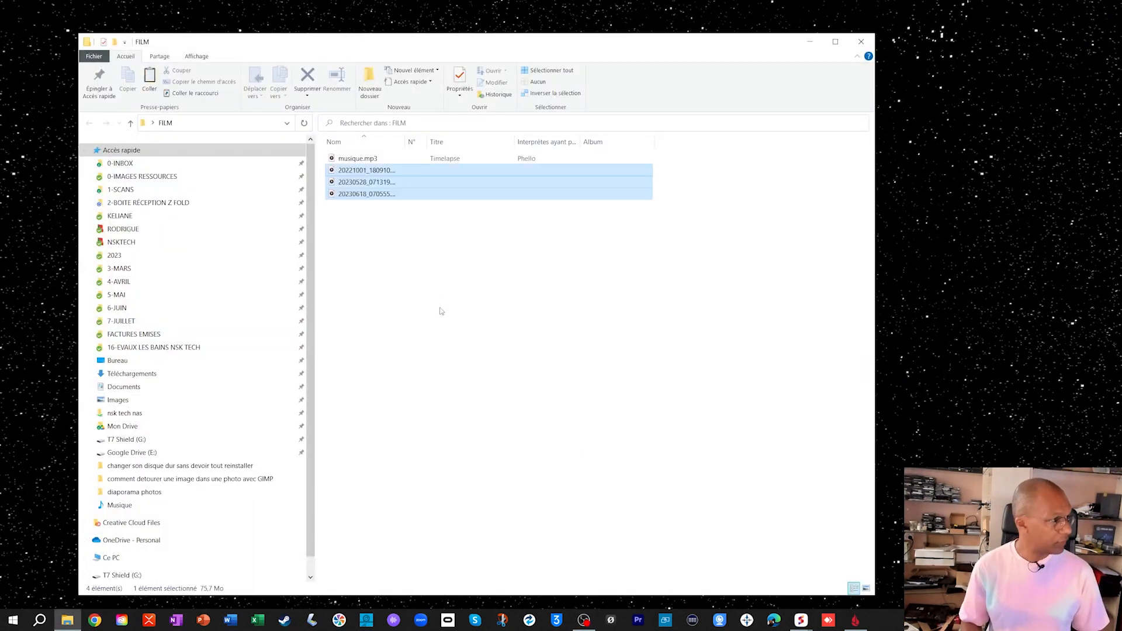
left_click(439, 302)
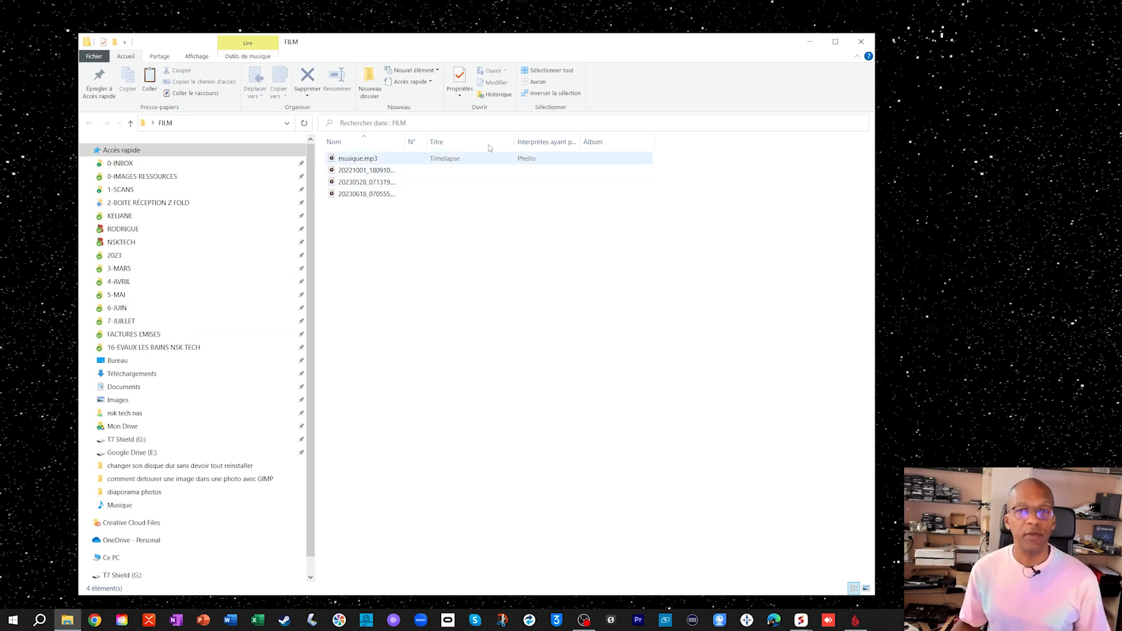
left_click(863, 42)
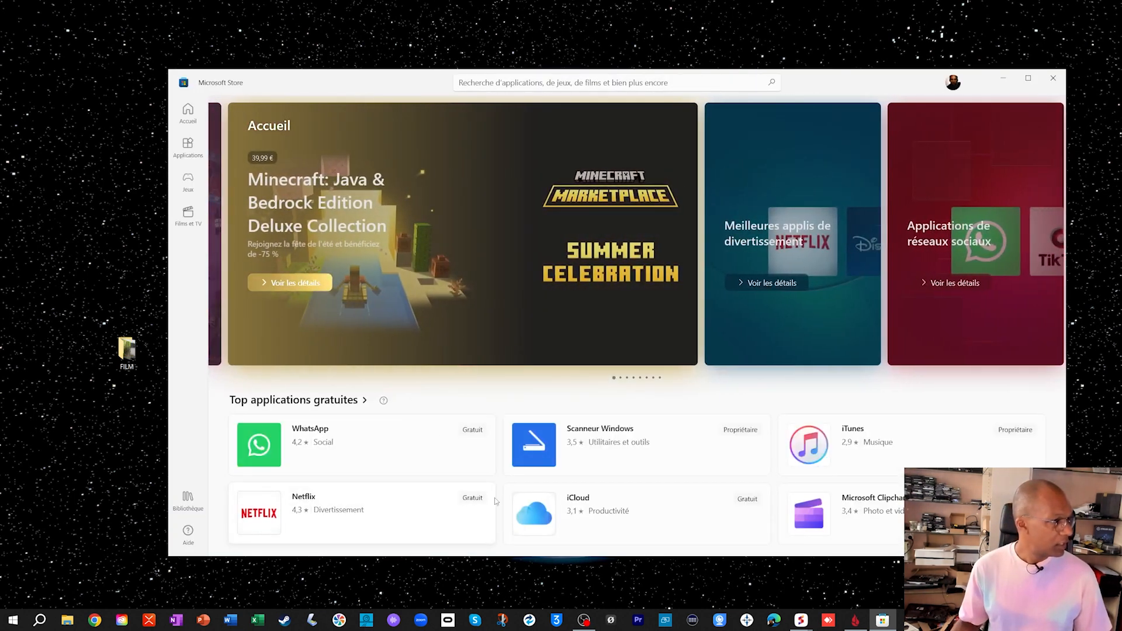
- Launch Microsoft Clipchamp from its Microsoft Store page and create a new video from scratch
left_click(871, 512)
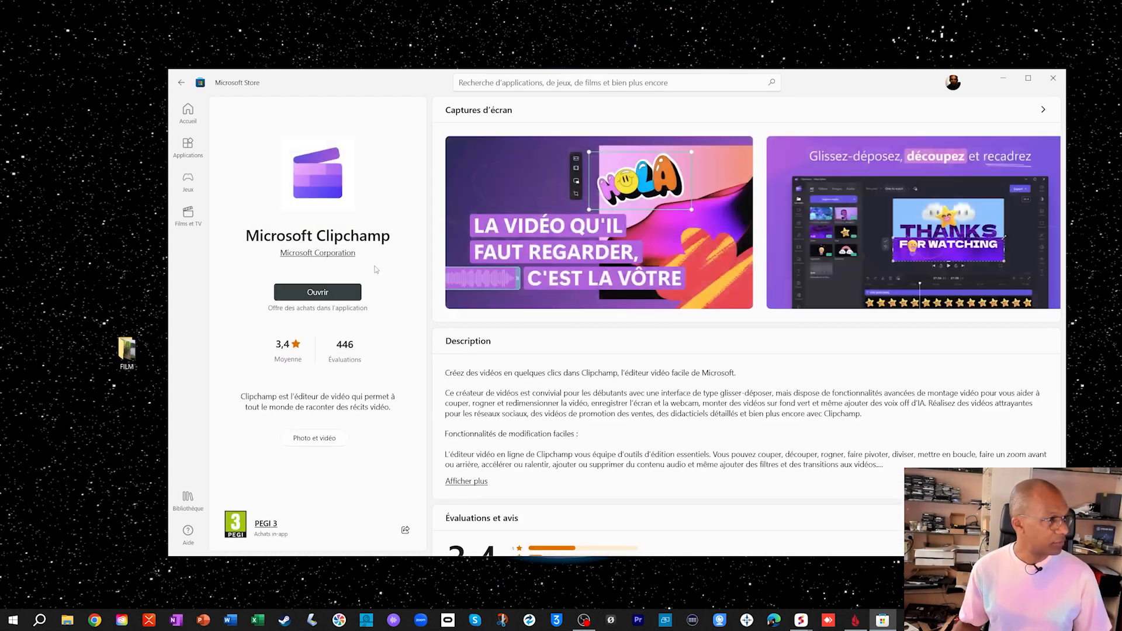
left_click(504, 84)
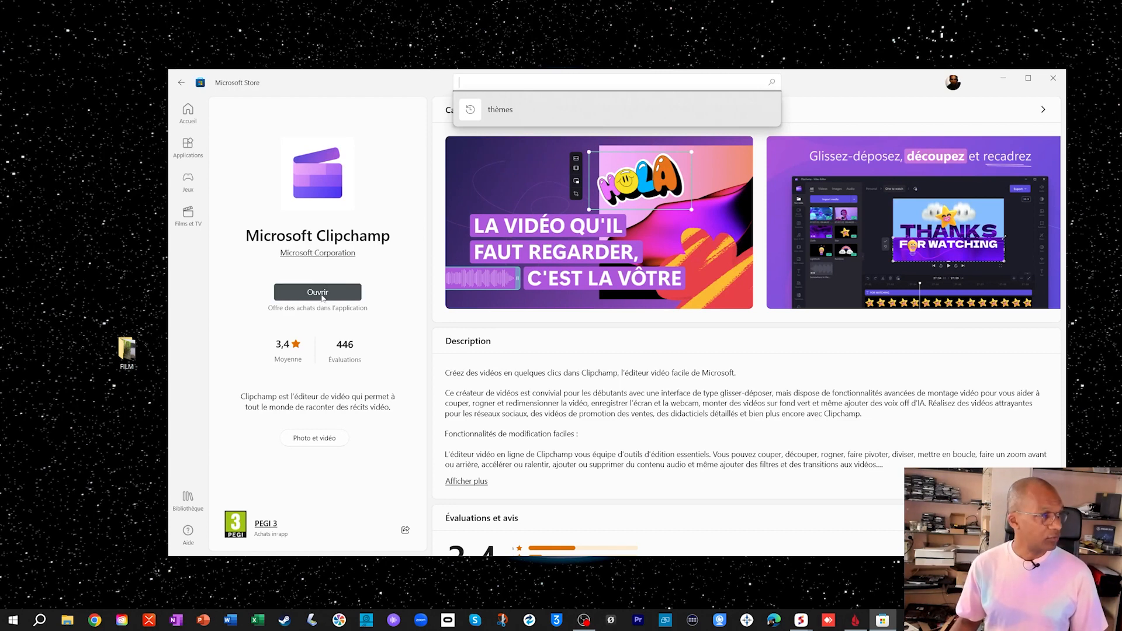
left_click(324, 294)
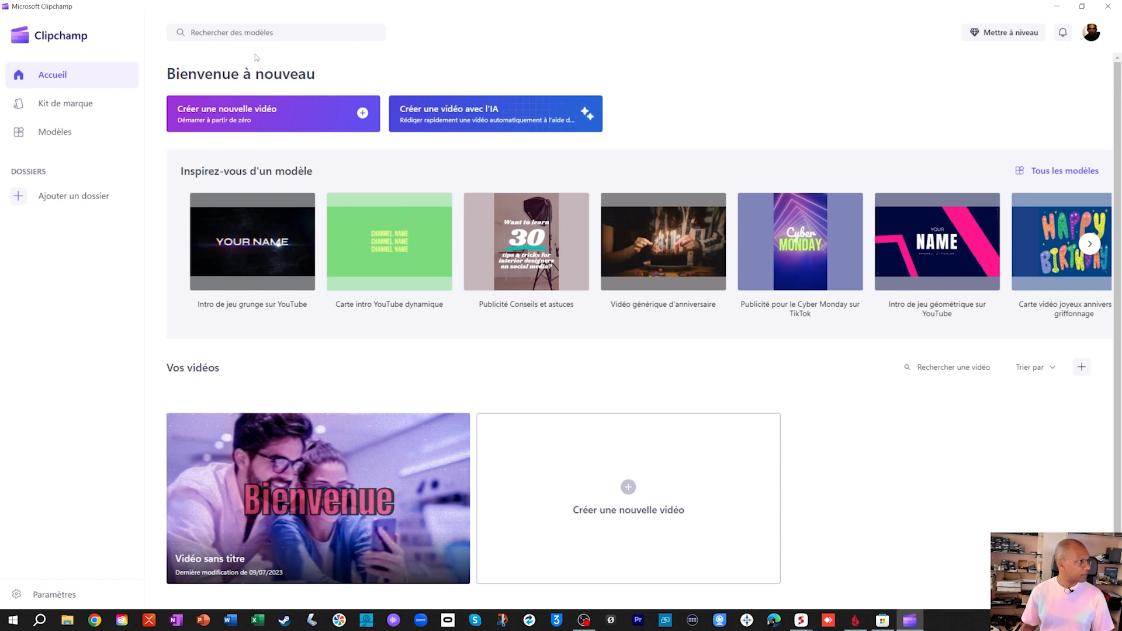
left_click(250, 117)
left_click(689, 168)
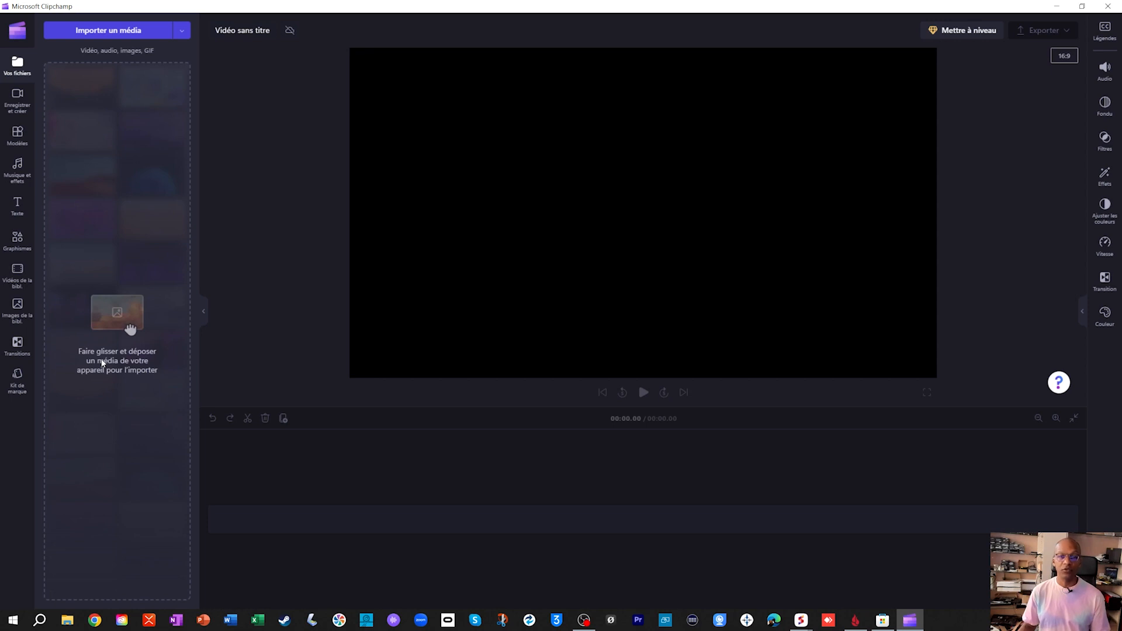
- Import the music file and all three videos from the FILM folder on the desktop into the project media
left_click(110, 32)
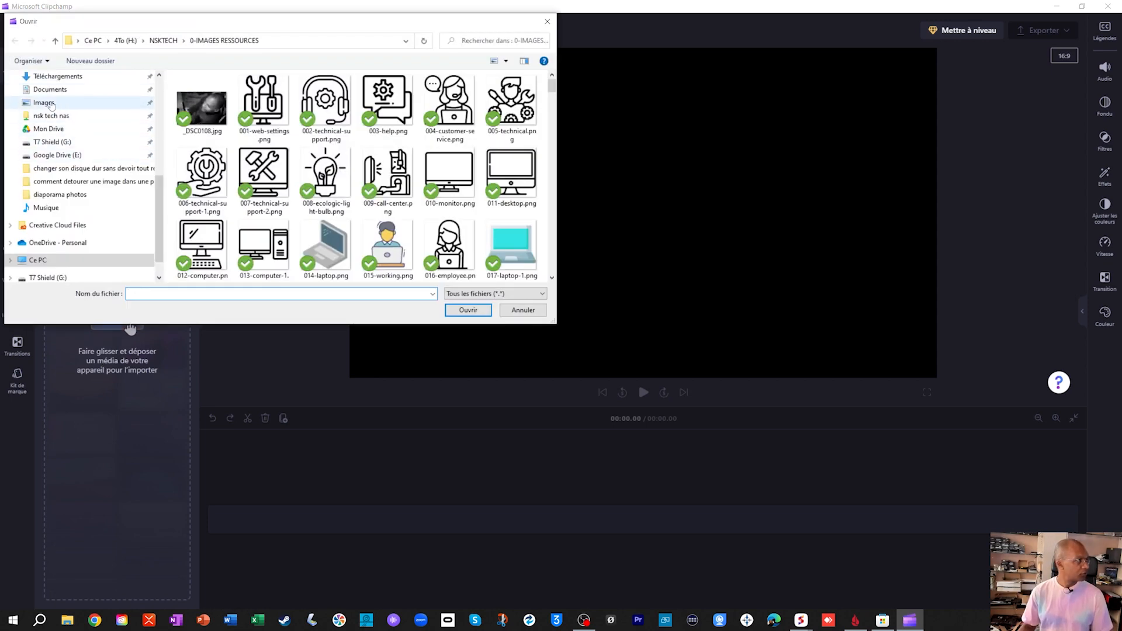
scroll(68, 111, "up", 6)
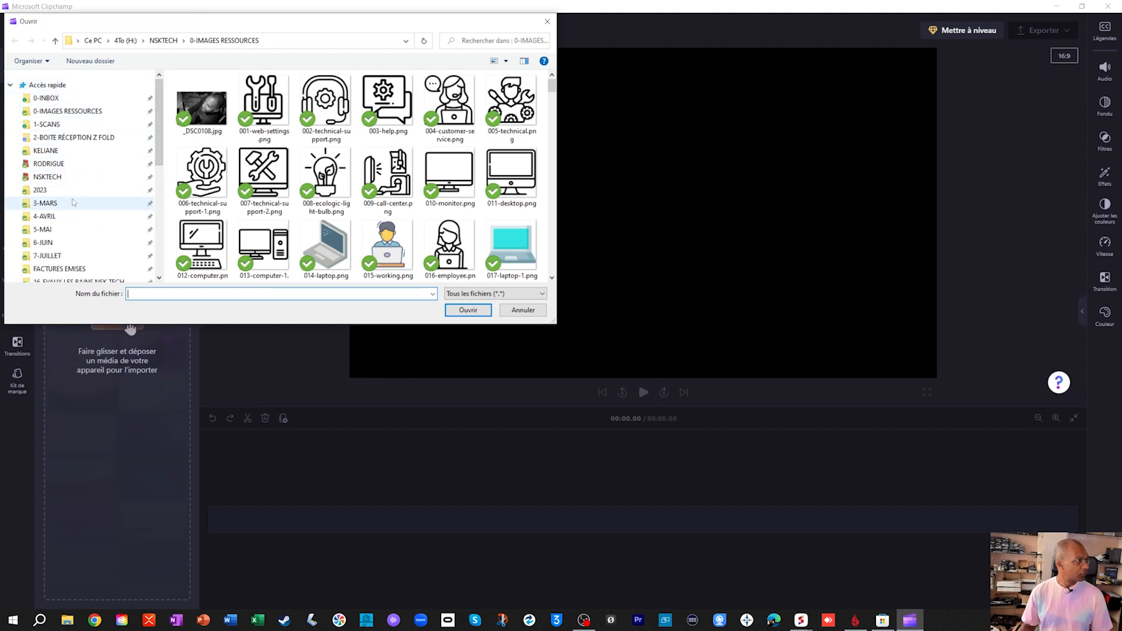
scroll(75, 204, "down", 1)
left_click(43, 246)
scroll(374, 187, "down", 1)
scroll(374, 187, "up", 1)
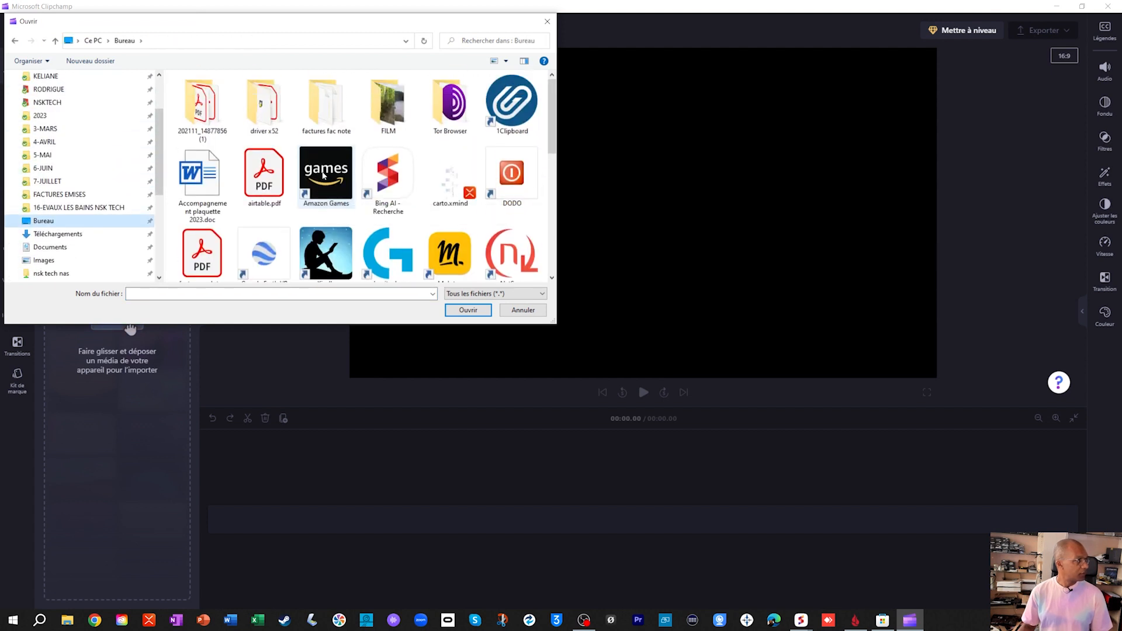
double_click(388, 107)
left_click_drag(178, 154, 466, 100)
left_click(468, 310)
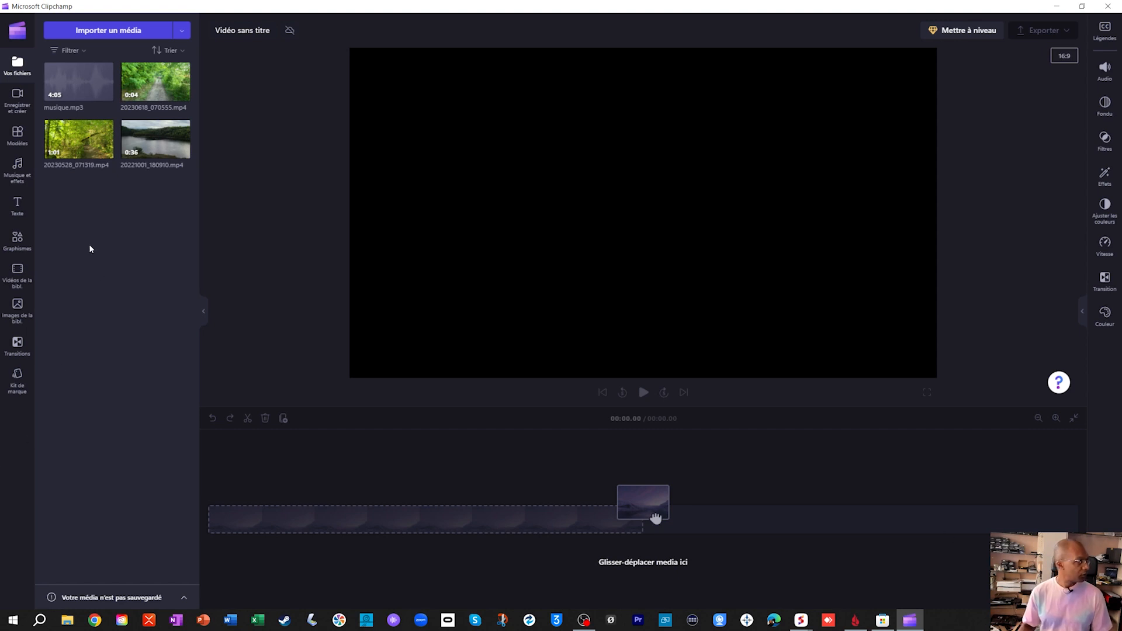
- Place 20230618_070555.mp4, 20221001_180910.mp4 and 20230528_071319.mp4 one after another on the timeline
mouse_move(153, 88)
left_click_drag(154, 89, 301, 515)
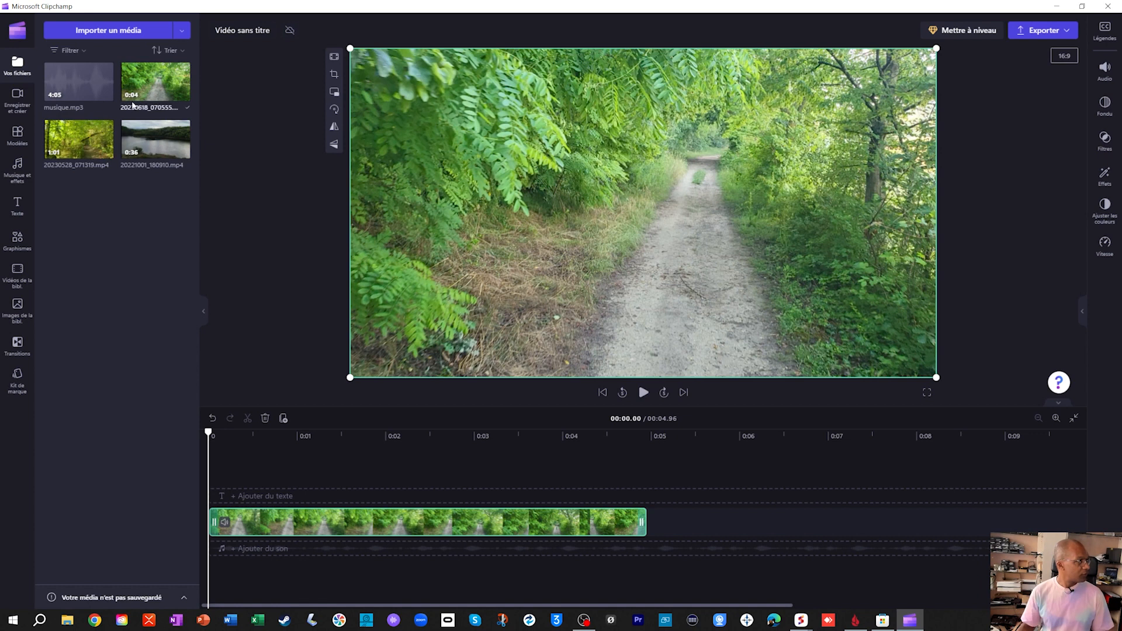
left_click_drag(171, 141, 659, 520)
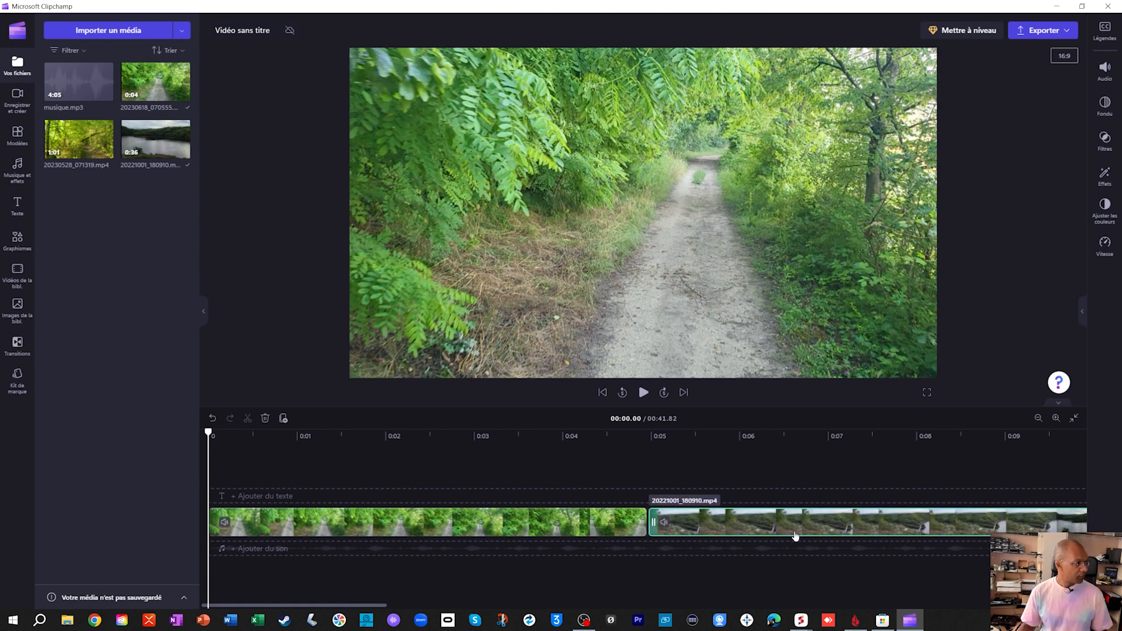
left_click_drag(357, 606, 1075, 608)
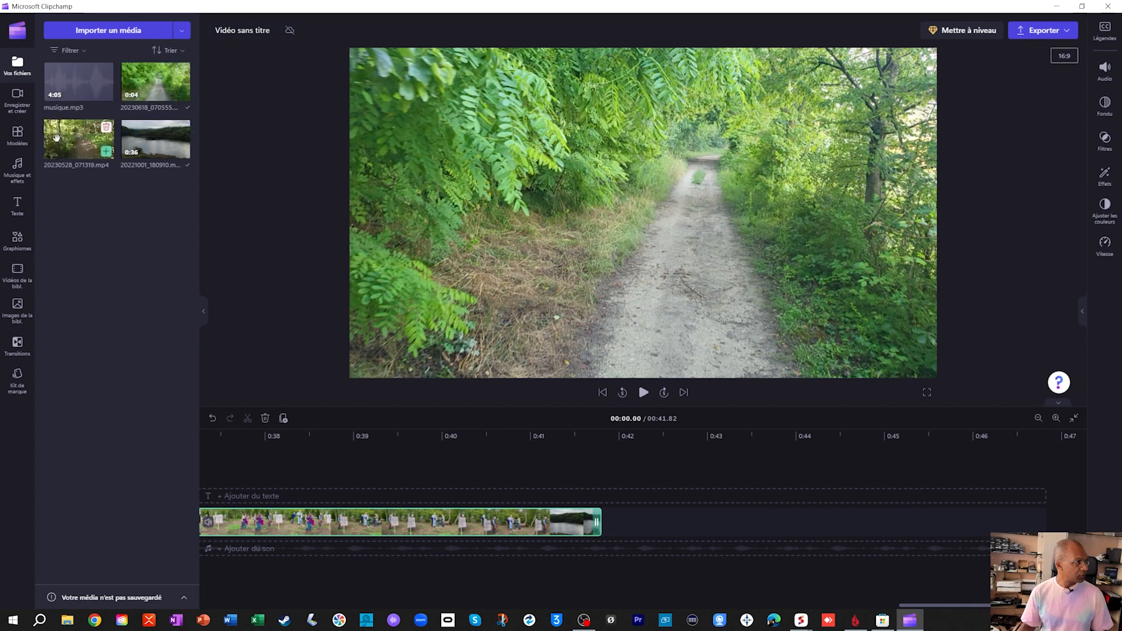
left_click_drag(78, 138, 709, 501)
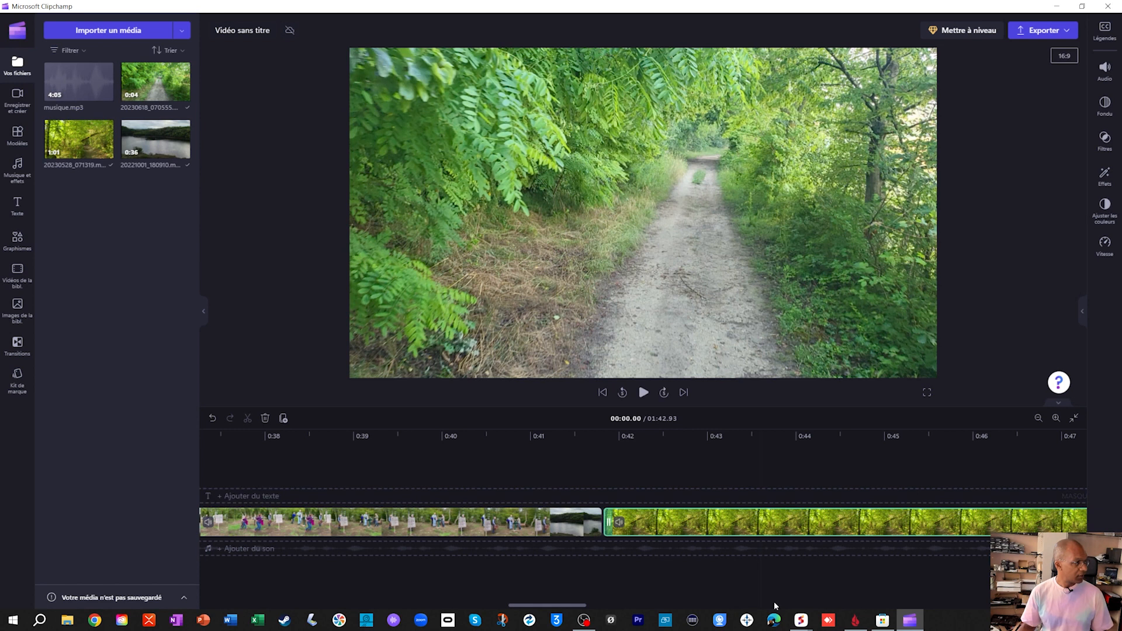
- Check the end of the 20221001_180910.mp4 clip and trim it back to about 0:23 on the timeline
left_click(508, 526)
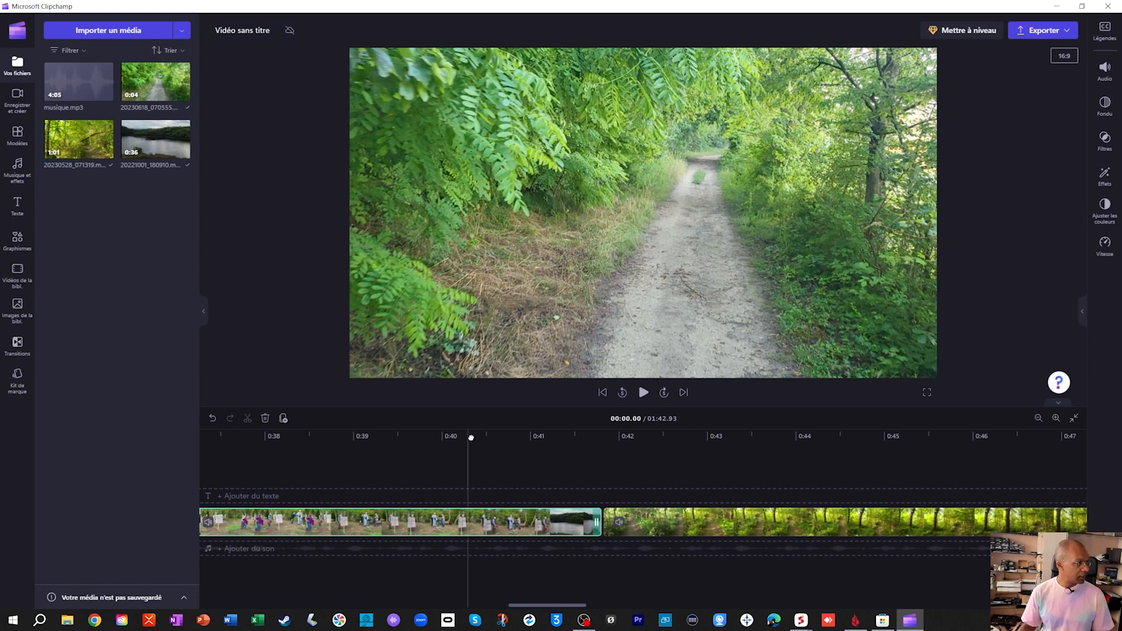
left_click(339, 469)
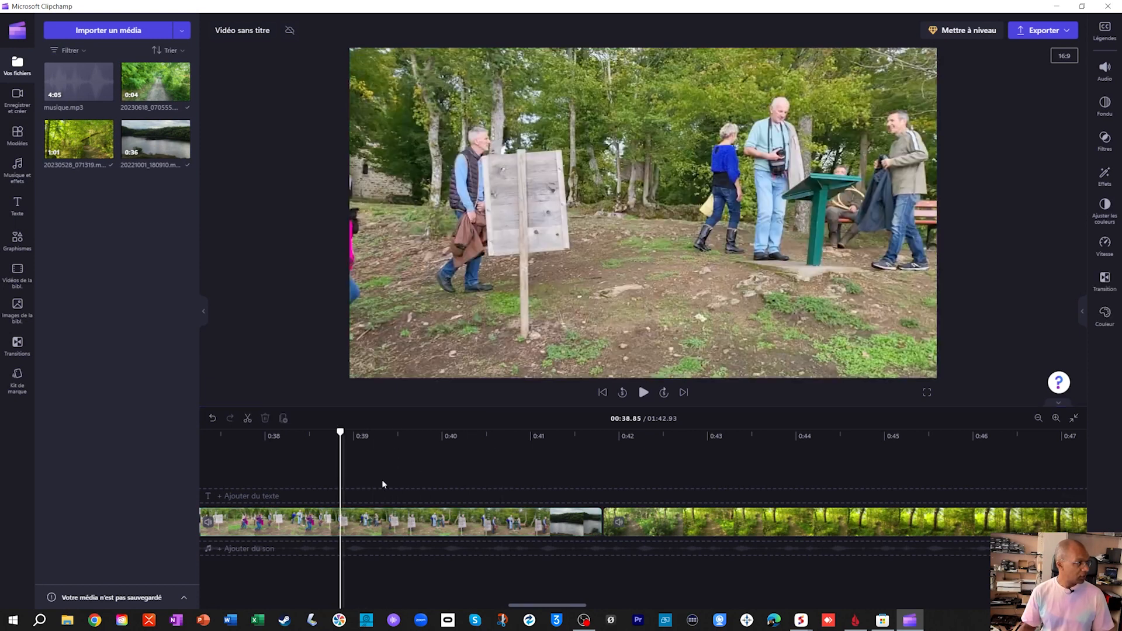
left_click_drag(343, 432, 455, 433)
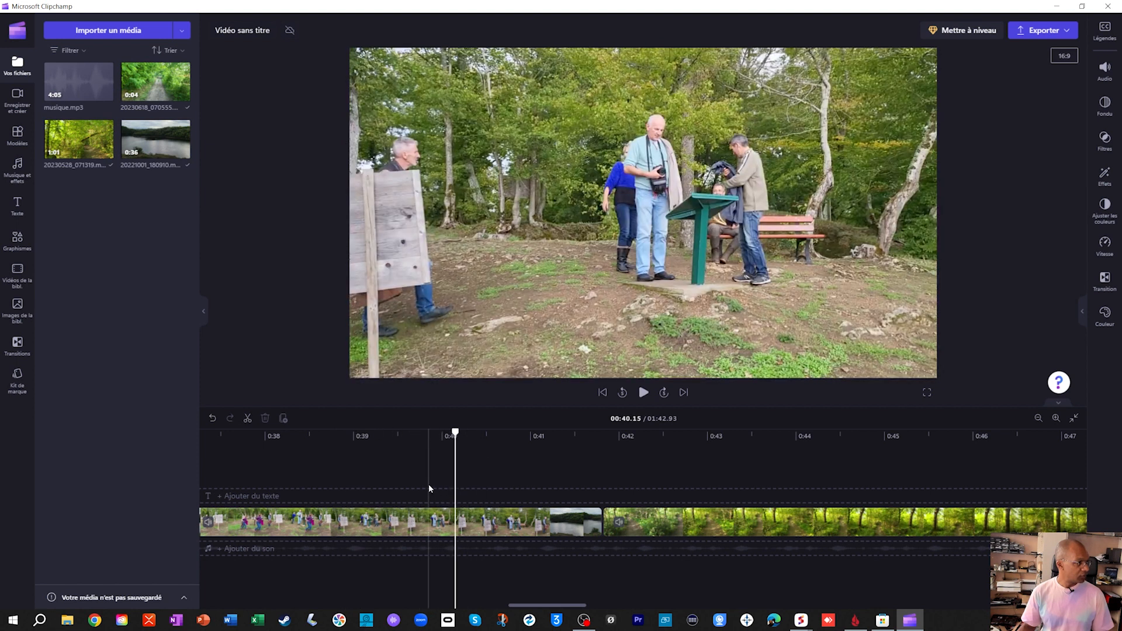
left_click_drag(546, 605, 517, 605)
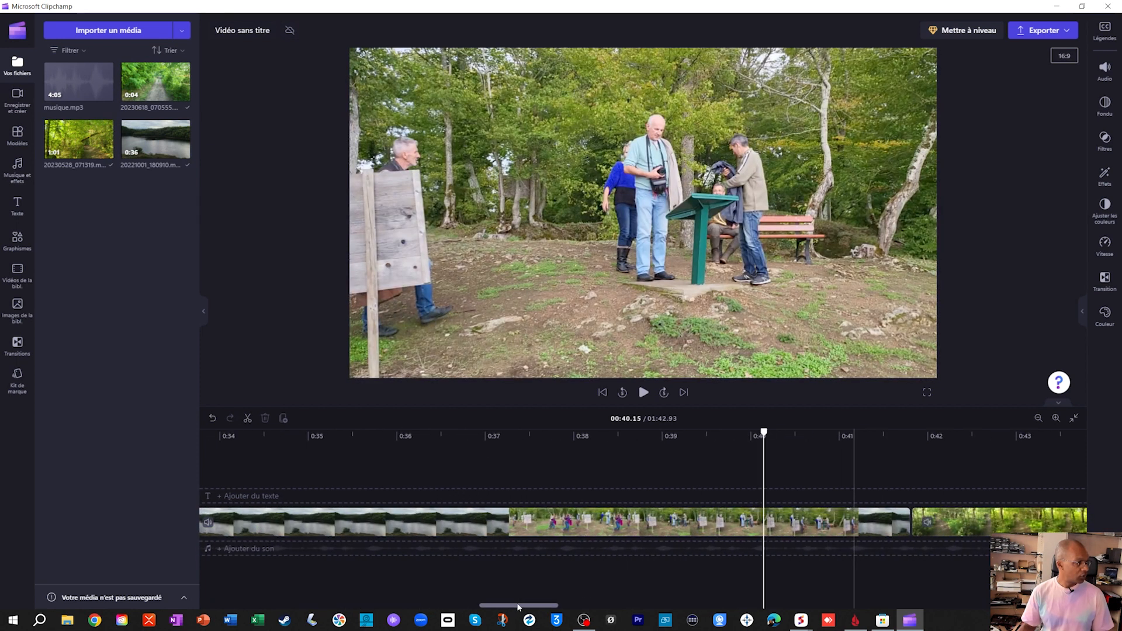
left_click(907, 522)
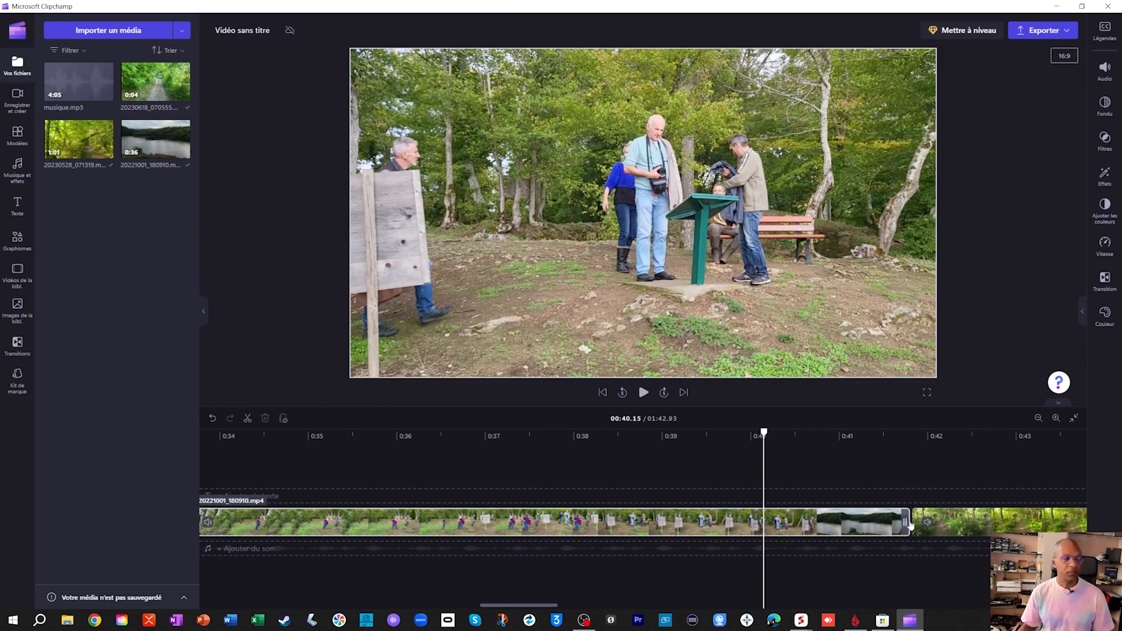
left_click(910, 524)
left_click_drag(905, 522, 576, 522)
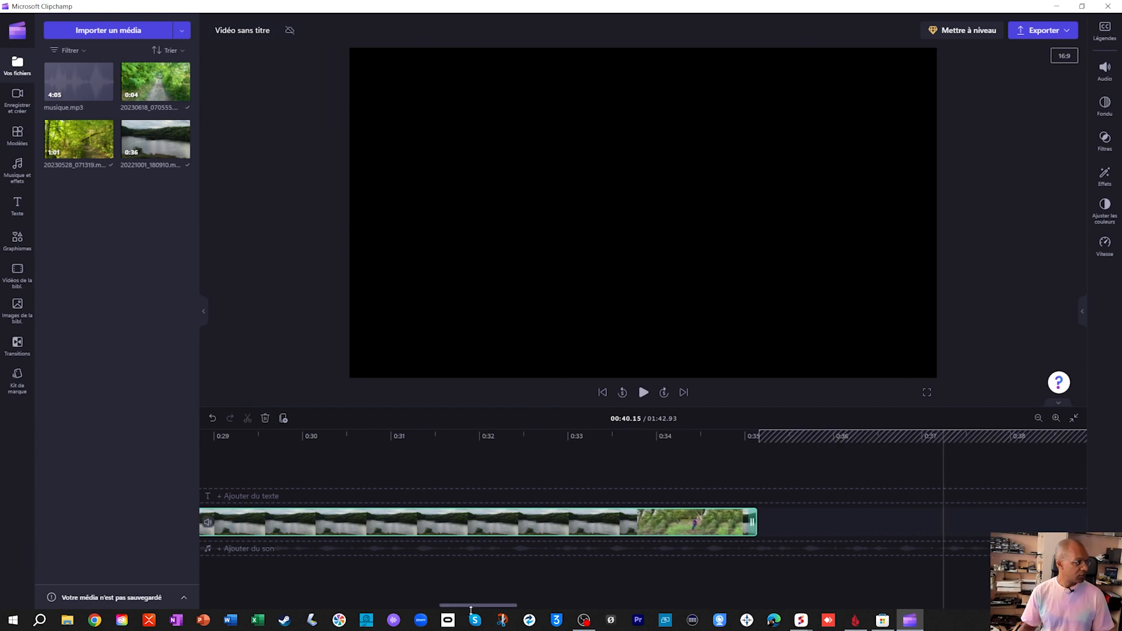
left_click_drag(753, 522, 291, 526)
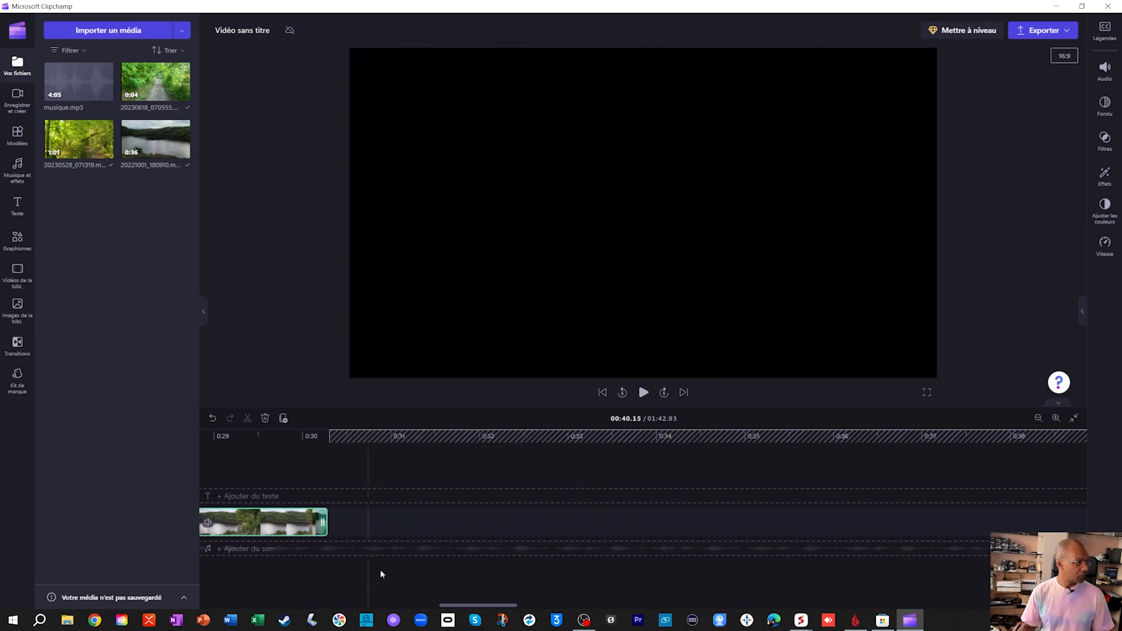
left_click_drag(463, 606, 396, 607)
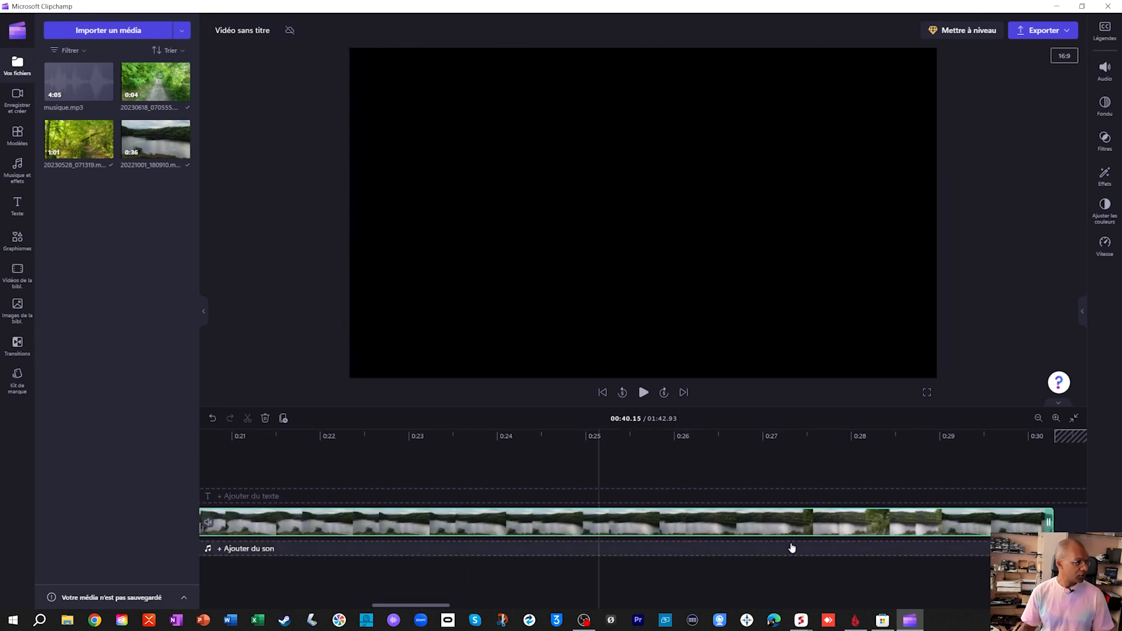
left_click_drag(1049, 522, 449, 526)
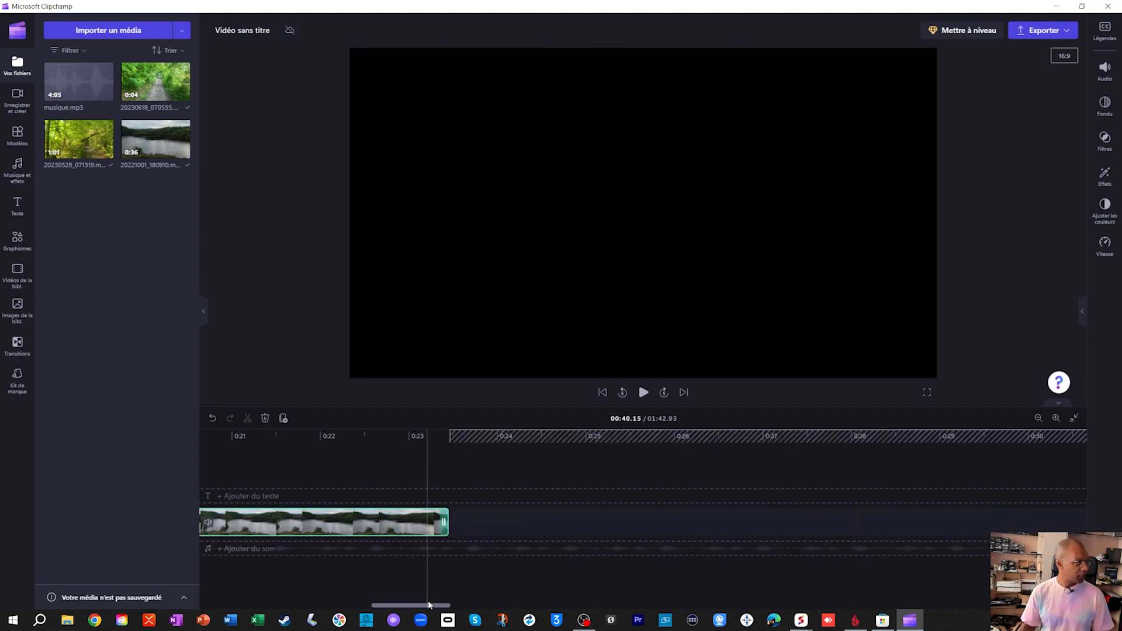
- Scrub through the trimmed 20221001_180910.mp4 clip from its start at about 0:05 to its end to review the footage
left_click_drag(429, 606, 268, 603)
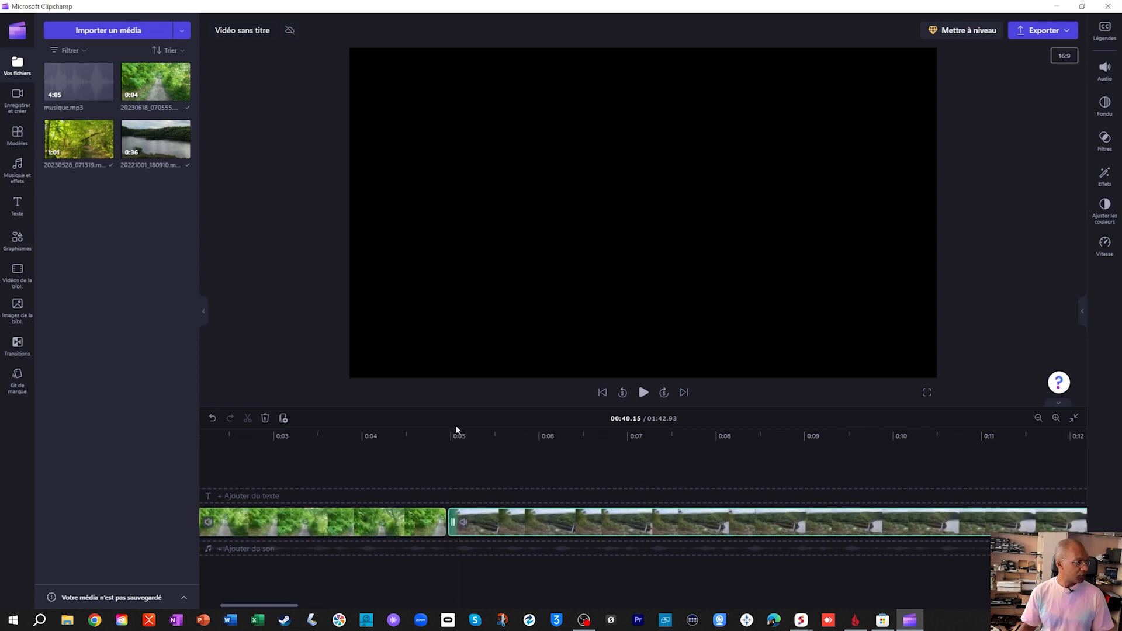
left_click(462, 437)
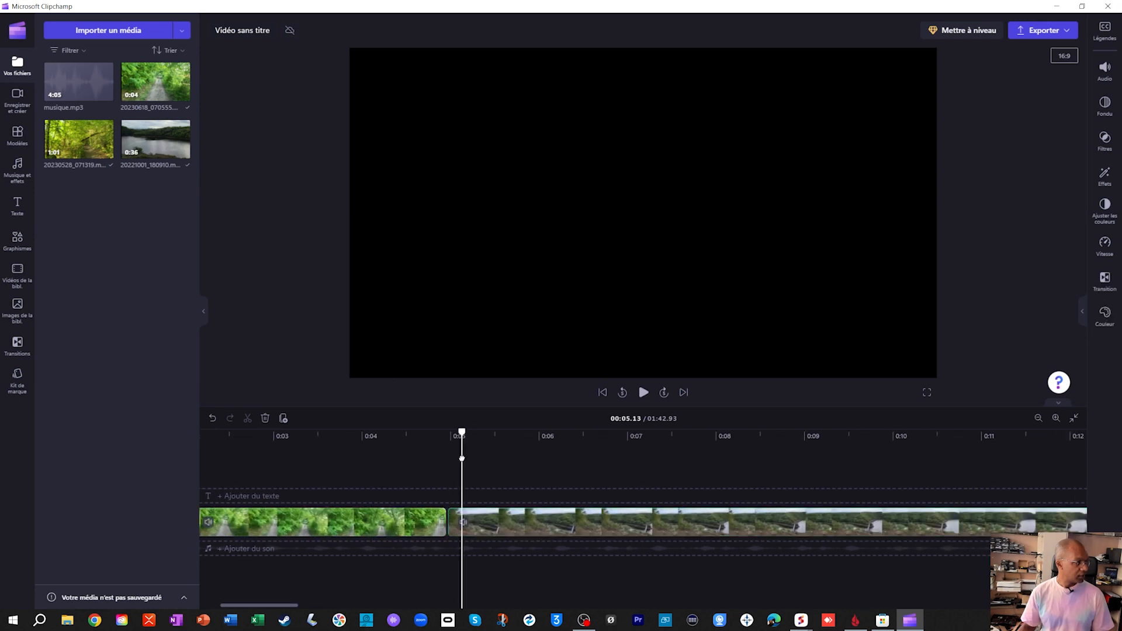
left_click_drag(461, 433, 964, 433)
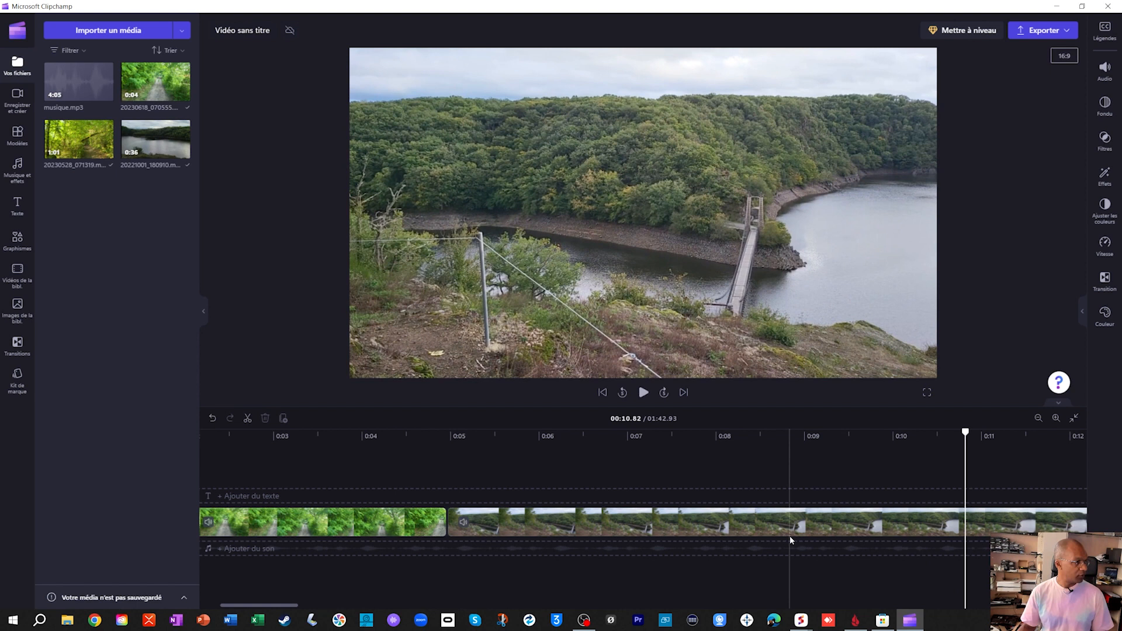
left_click_drag(261, 608, 326, 606)
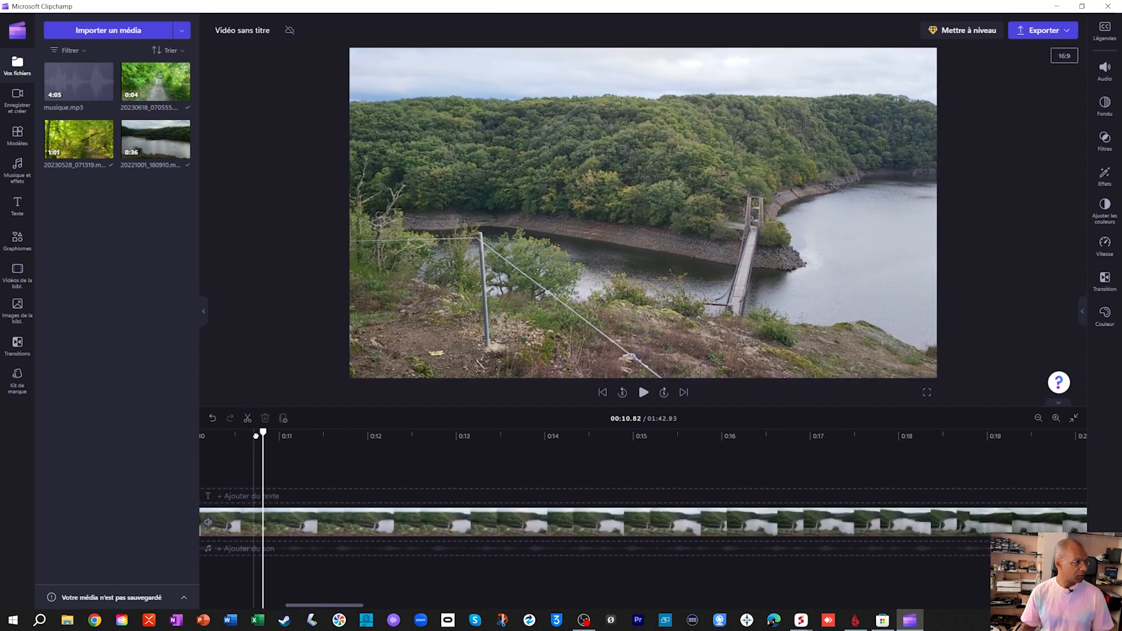
left_click_drag(344, 435, 600, 443)
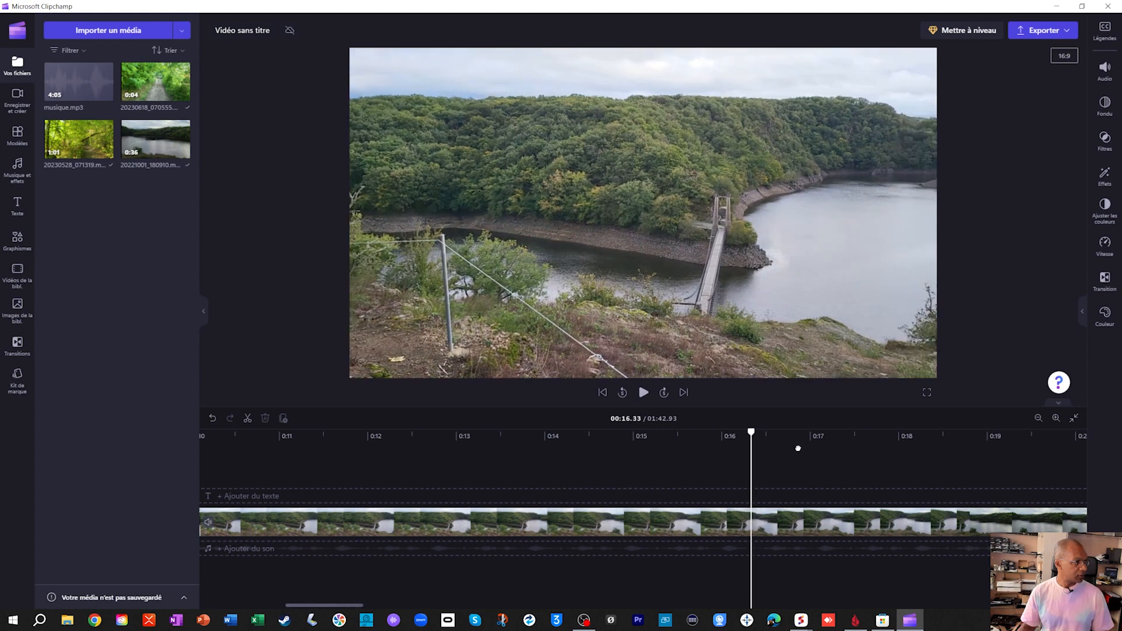
left_click_drag(798, 448, 897, 445)
left_click_drag(353, 609, 407, 606)
left_click_drag(337, 433, 777, 444)
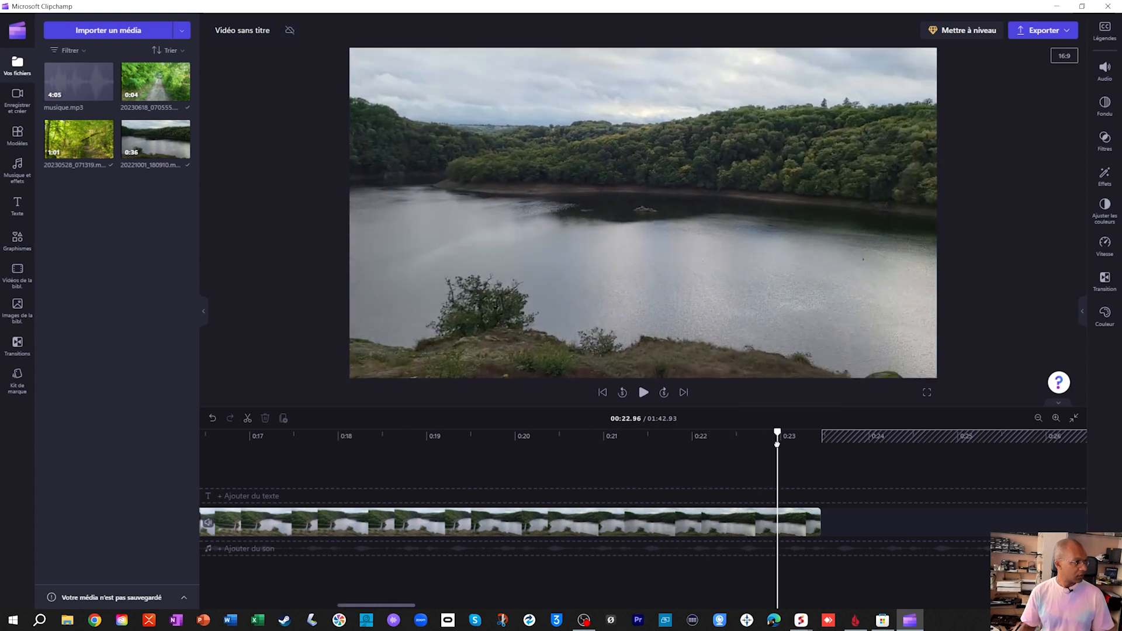
- Extend the end of the 20221001_180910.mp4 clip to about 0:31.5 on the timeline, previewing the restored footage
left_click(818, 524)
left_click_drag(816, 522, 1064, 522)
left_click_drag(778, 433, 1004, 455)
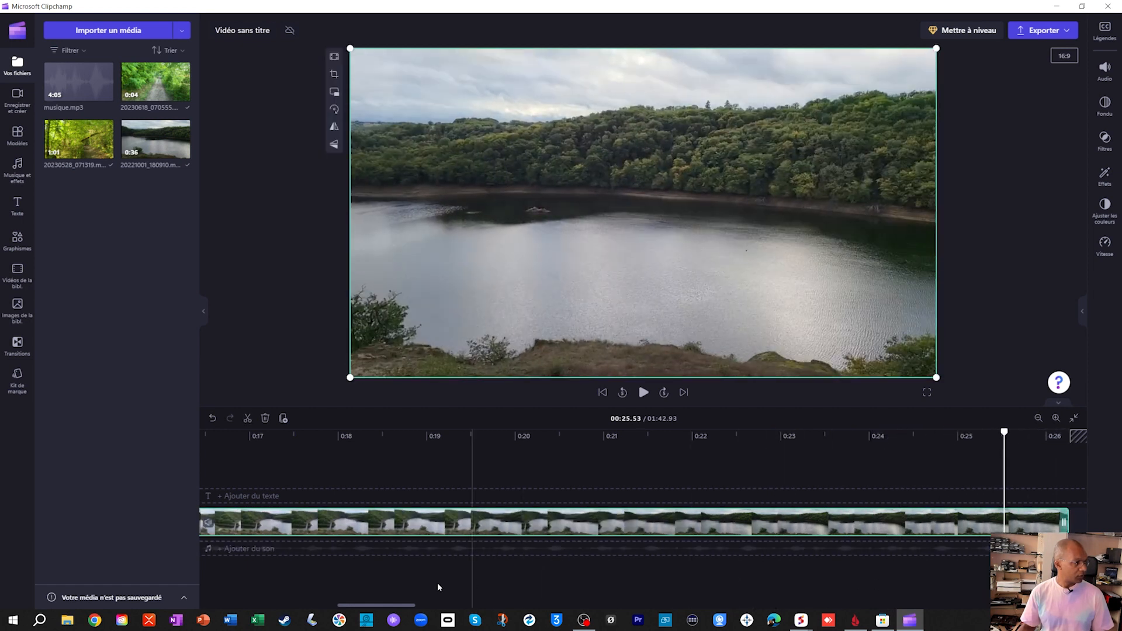
left_click_drag(392, 608, 460, 607)
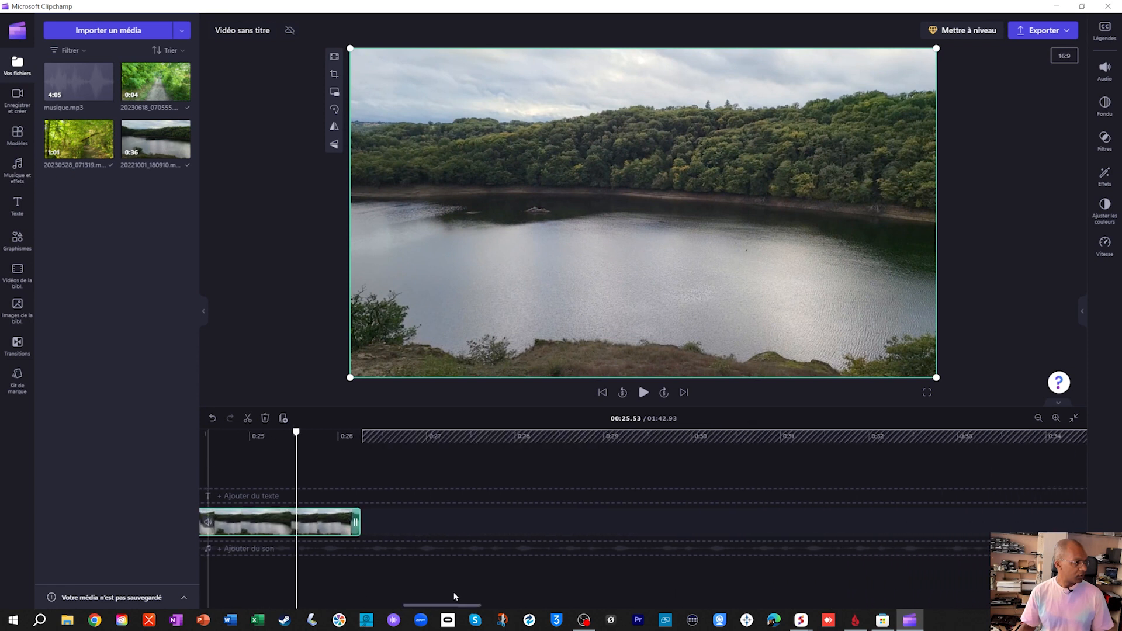
left_click_drag(400, 520, 834, 523)
left_click_drag(296, 433, 776, 435)
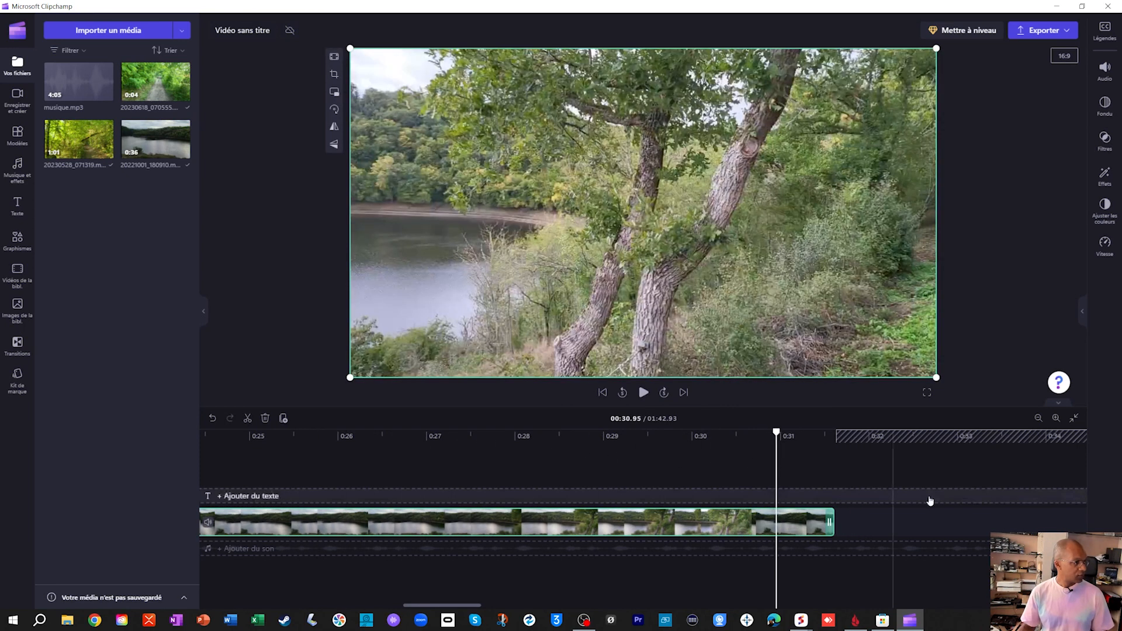
- Remove the empty space between the 20221001_180910.mp4 and 20230528_071319.mp4 clips on the timeline
right_click(885, 522)
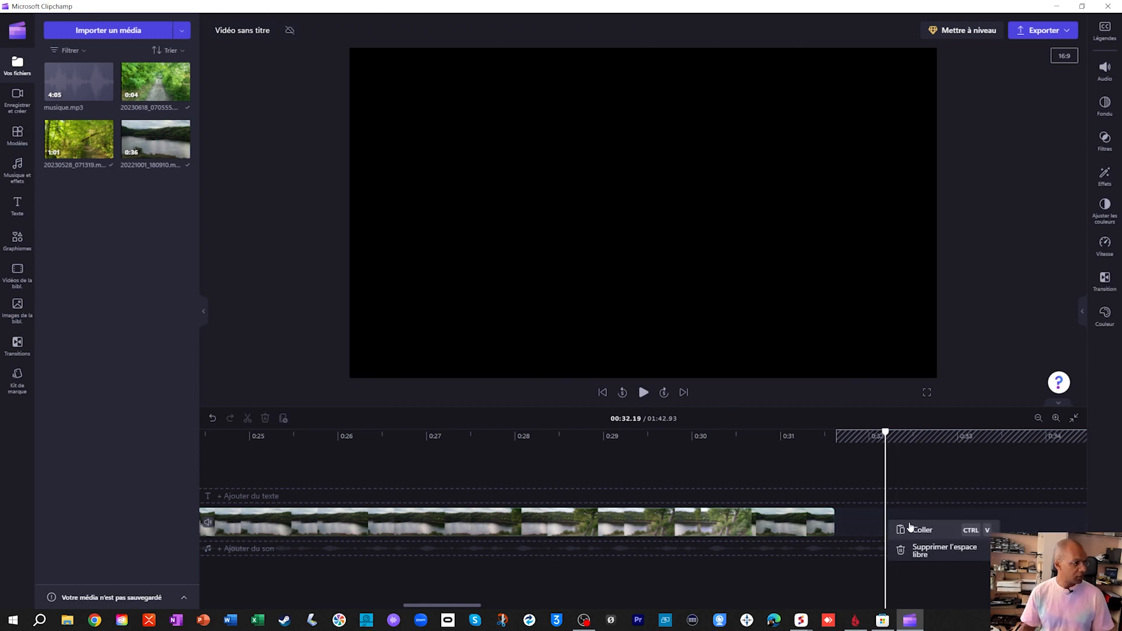
left_click(922, 553)
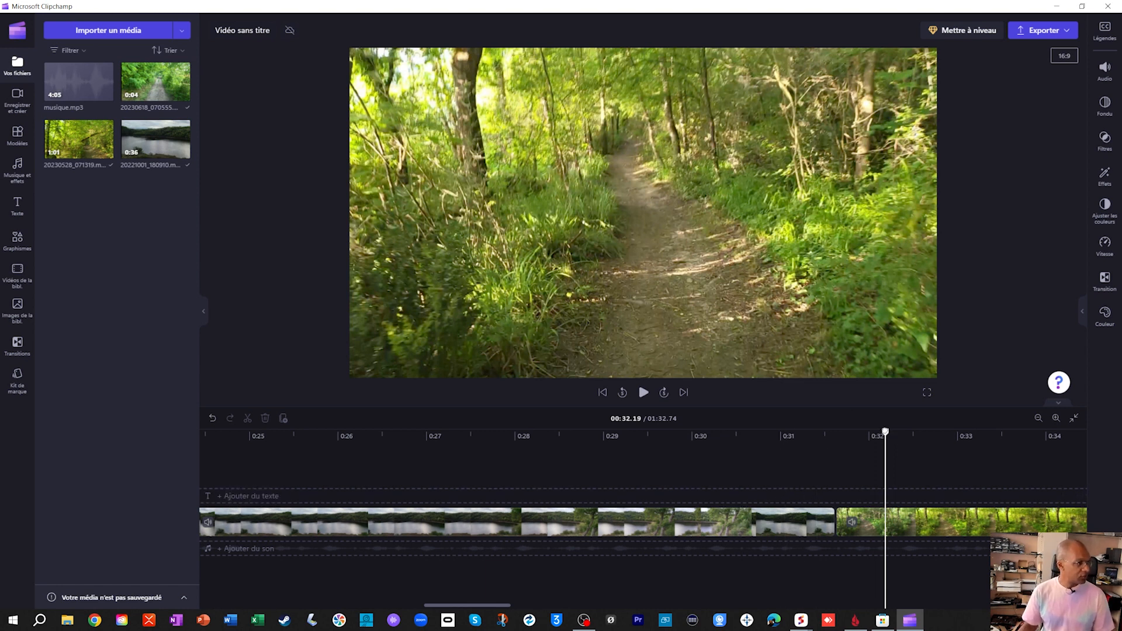
- Return to the start of the film and play repeatedly across the cut between the first and second clips
left_click_drag(763, 440, 98, 466)
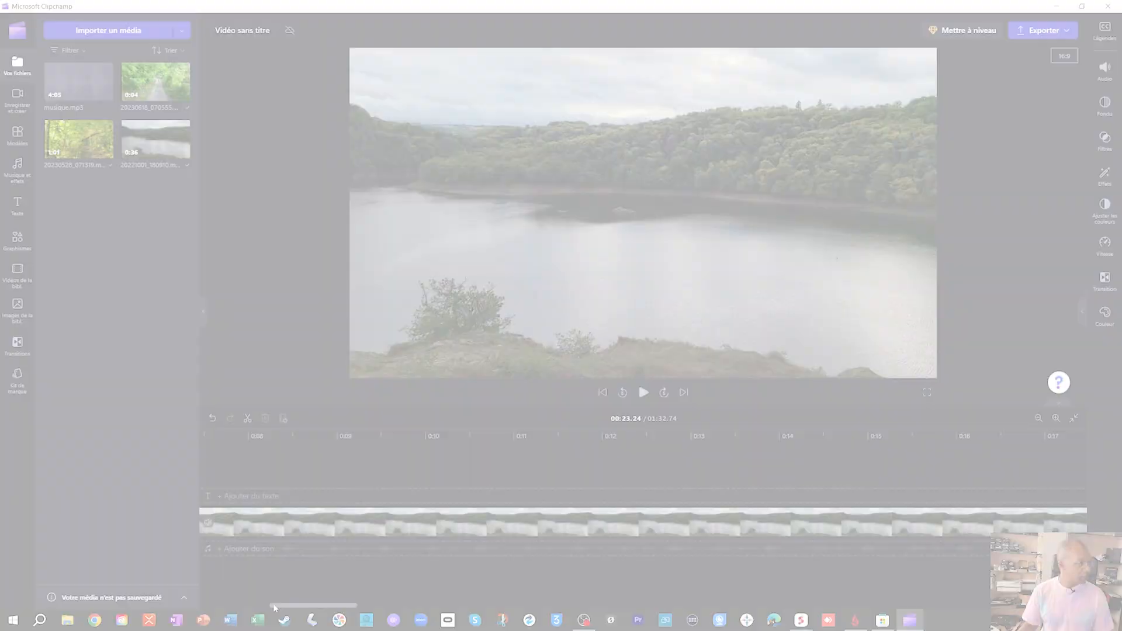
left_click_drag(468, 606, 245, 606)
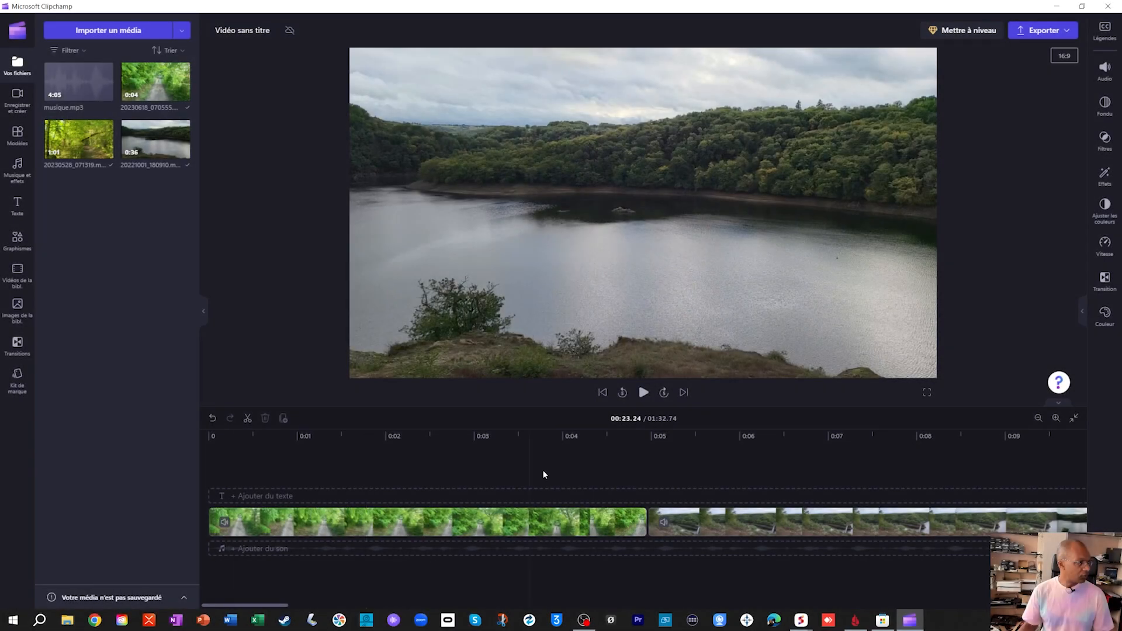
left_click(610, 454)
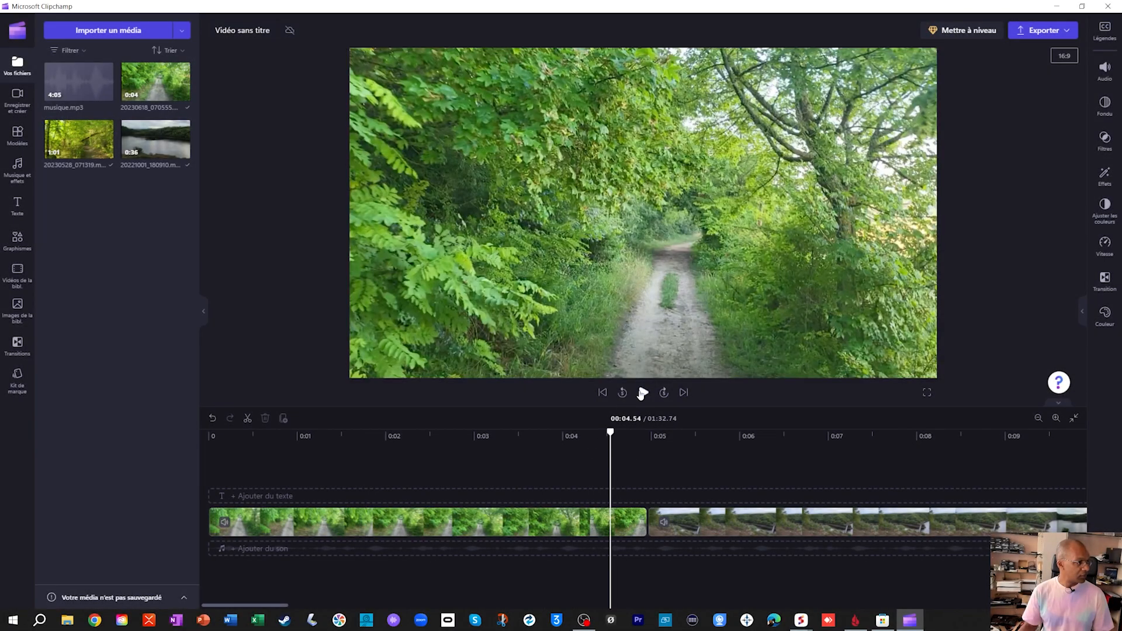
left_click(643, 393)
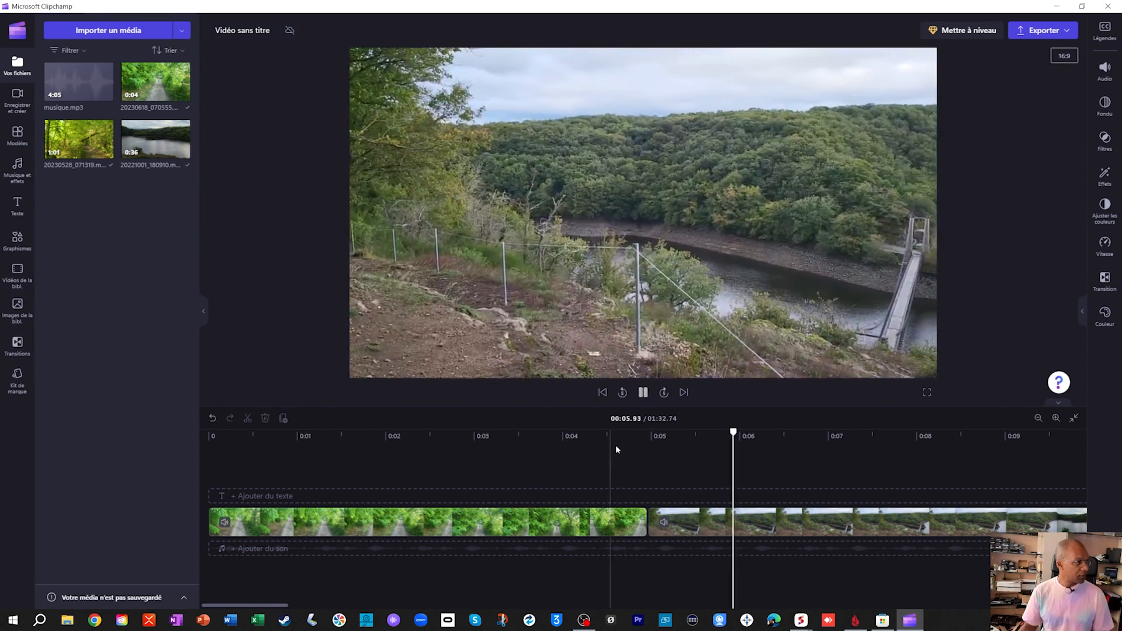
key("space")
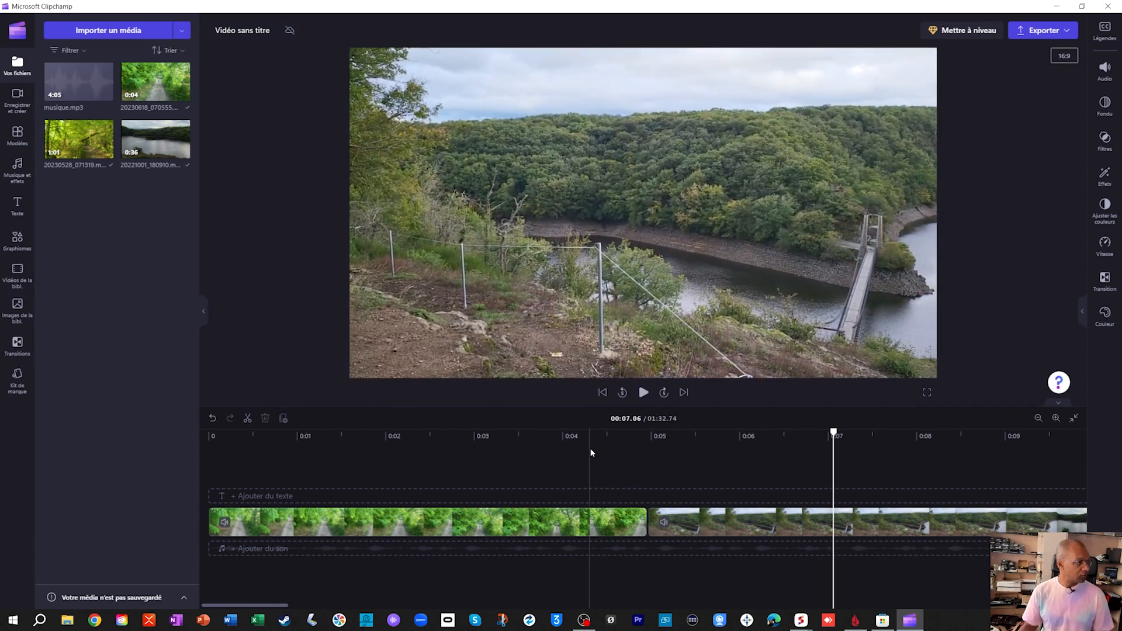
left_click(598, 465)
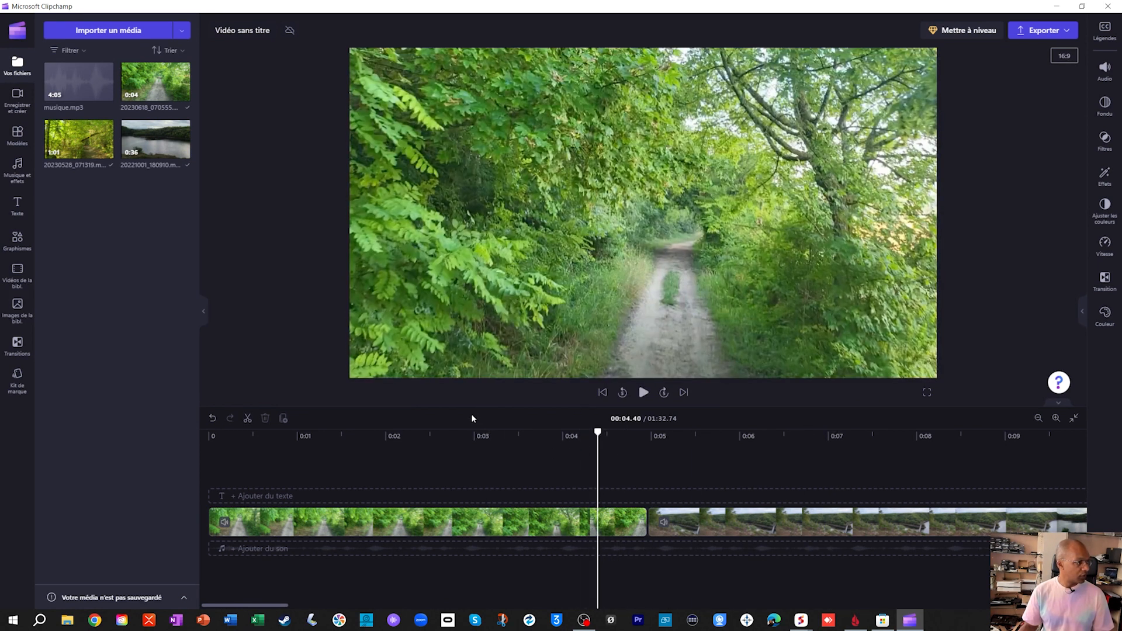
left_click(479, 463)
key("space")
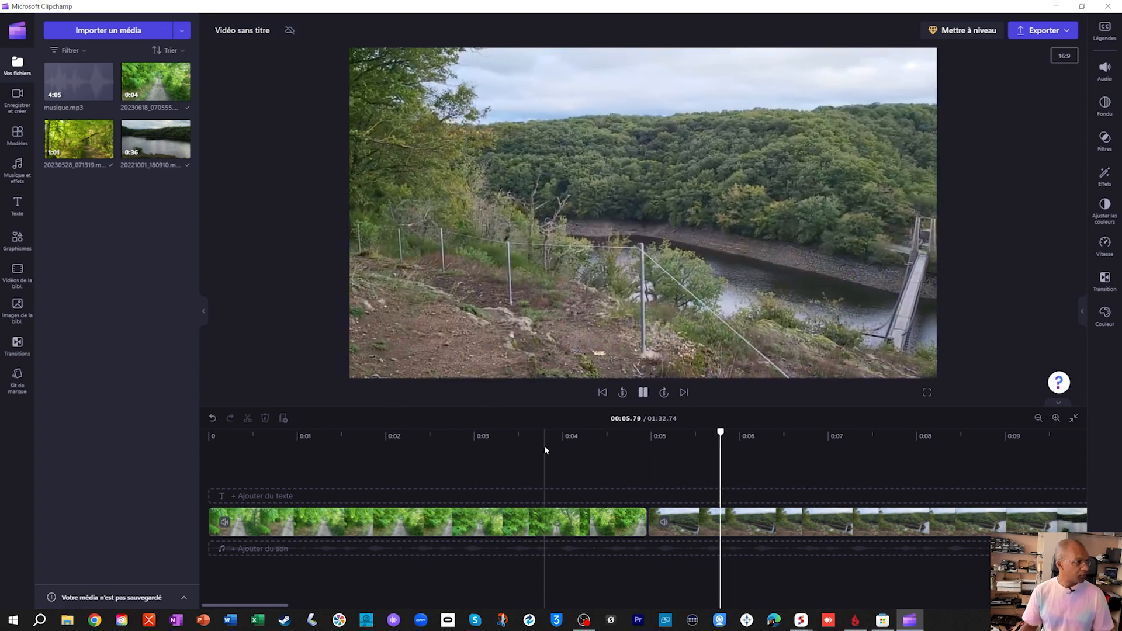
key("space")
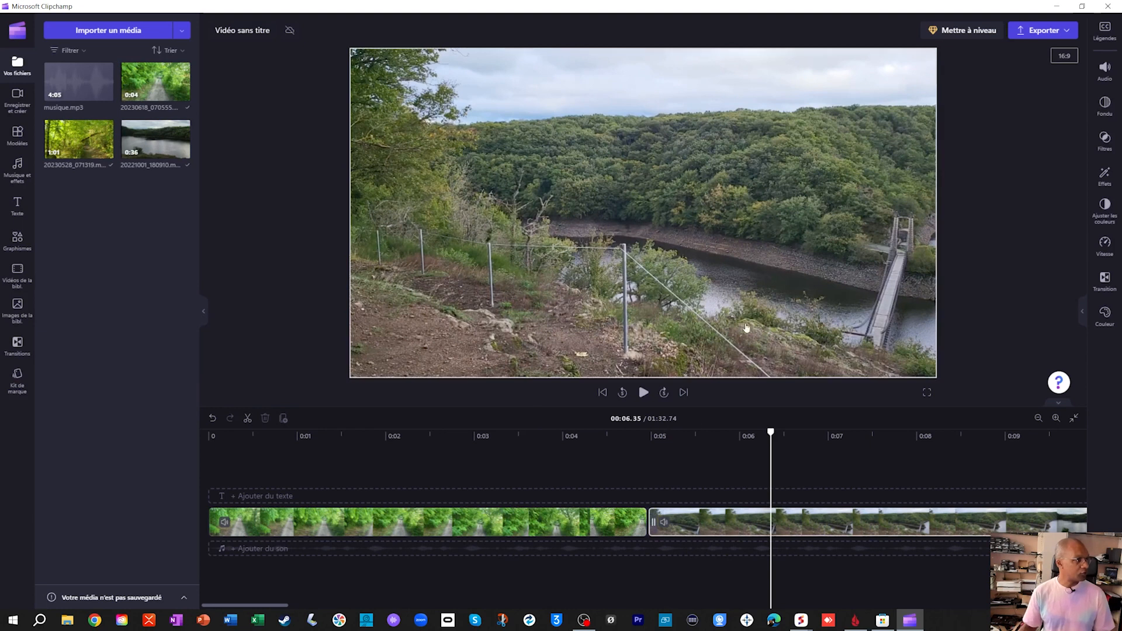
- Add a default transition between the 20230618_070555.mp4 and 20221001_180910.mp4 clips and play it back
mouse_move(648, 524)
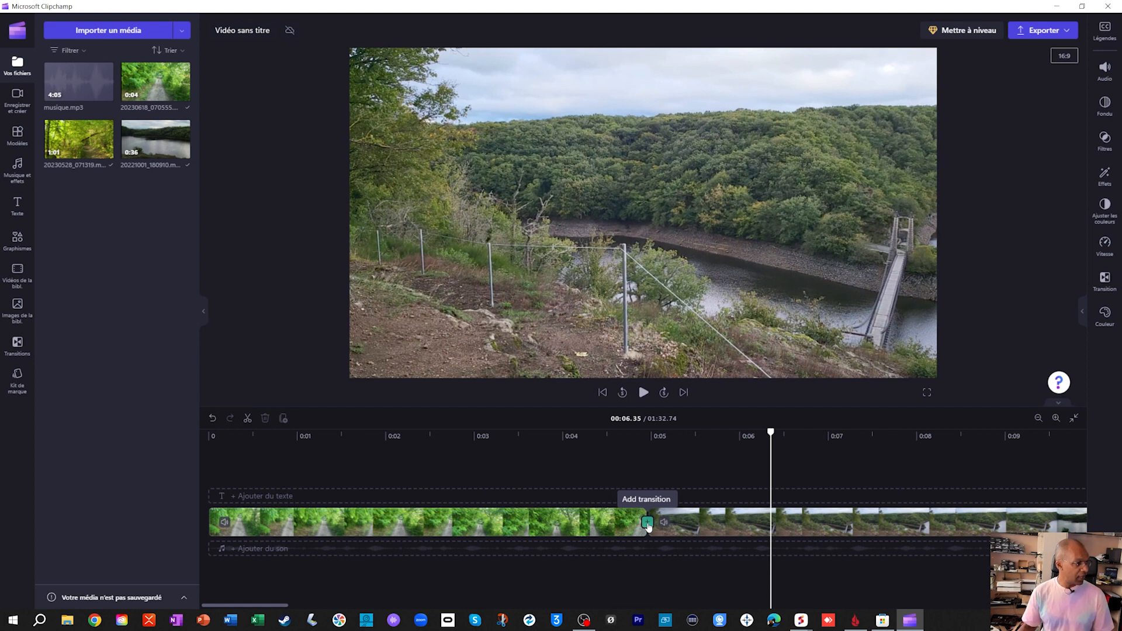
left_click(647, 523)
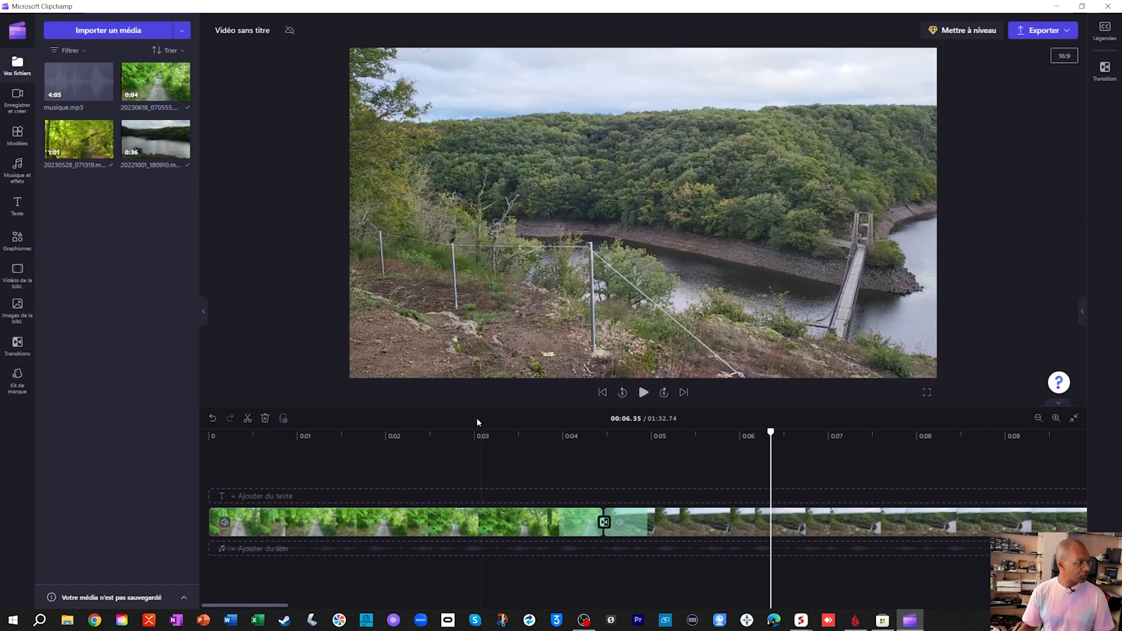
left_click(442, 465)
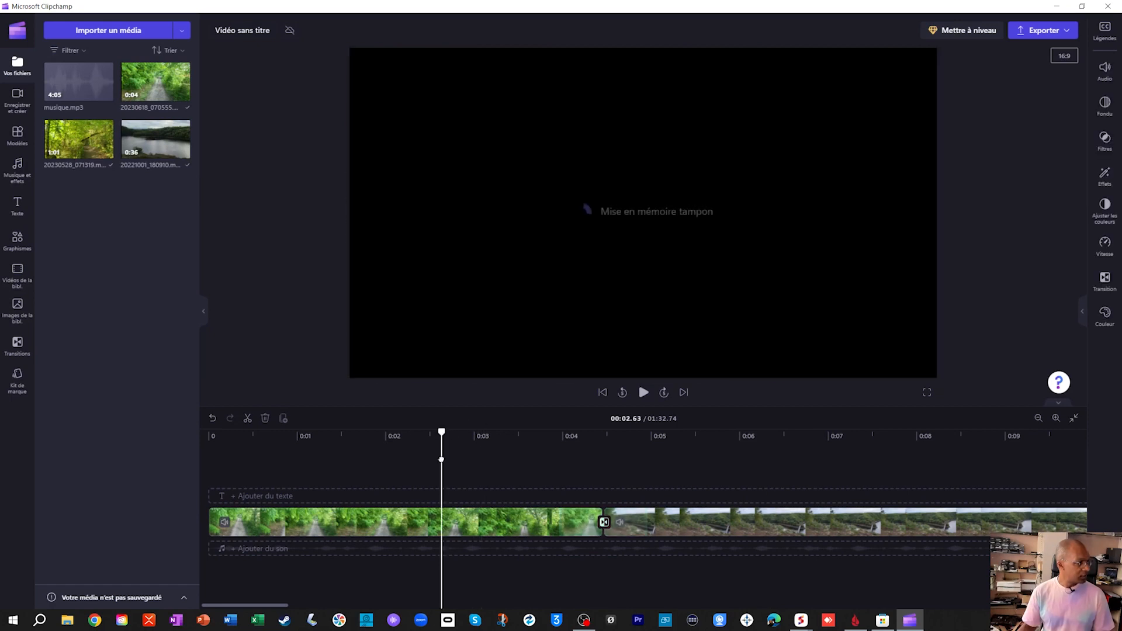
key("space")
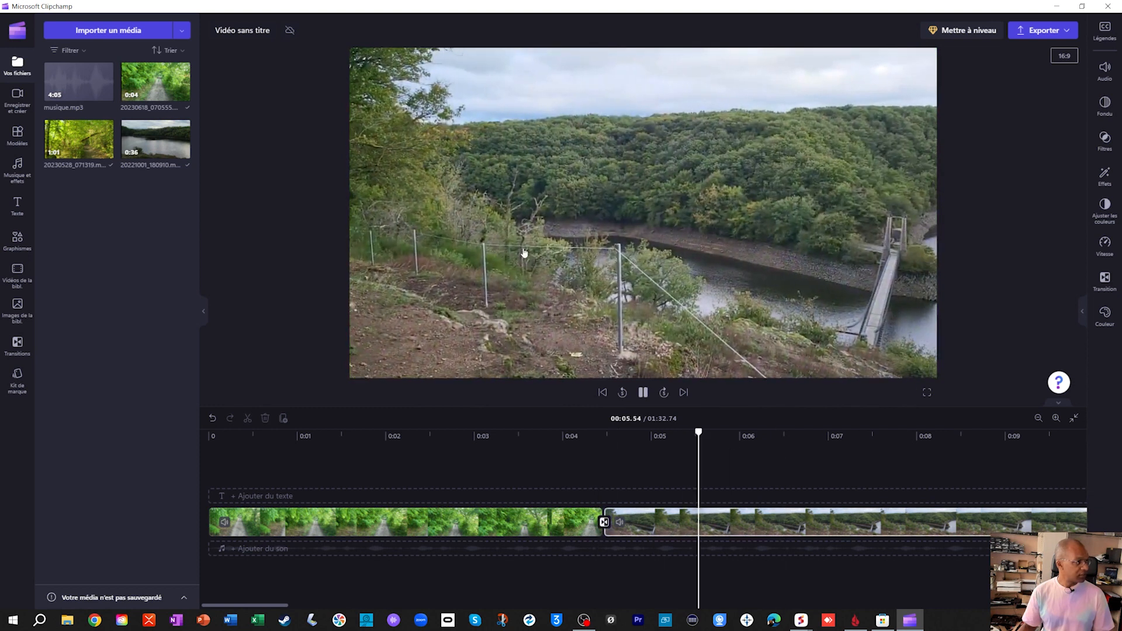
- Browse the available transitions, apply Cœur between the first two clips and preview it
left_click(604, 522)
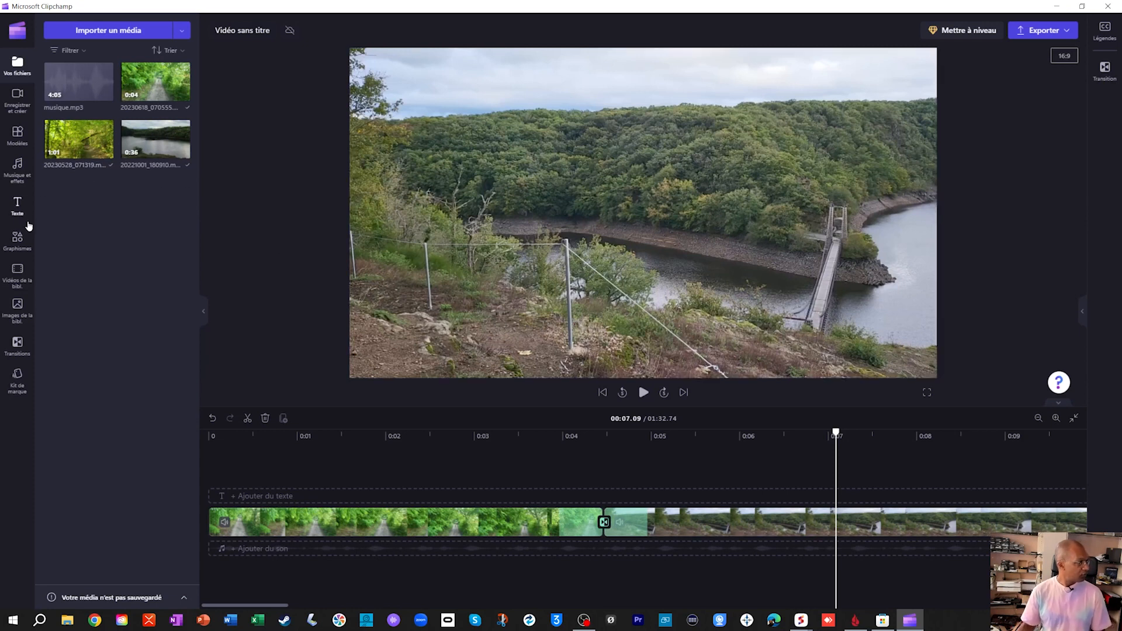
left_click(18, 345)
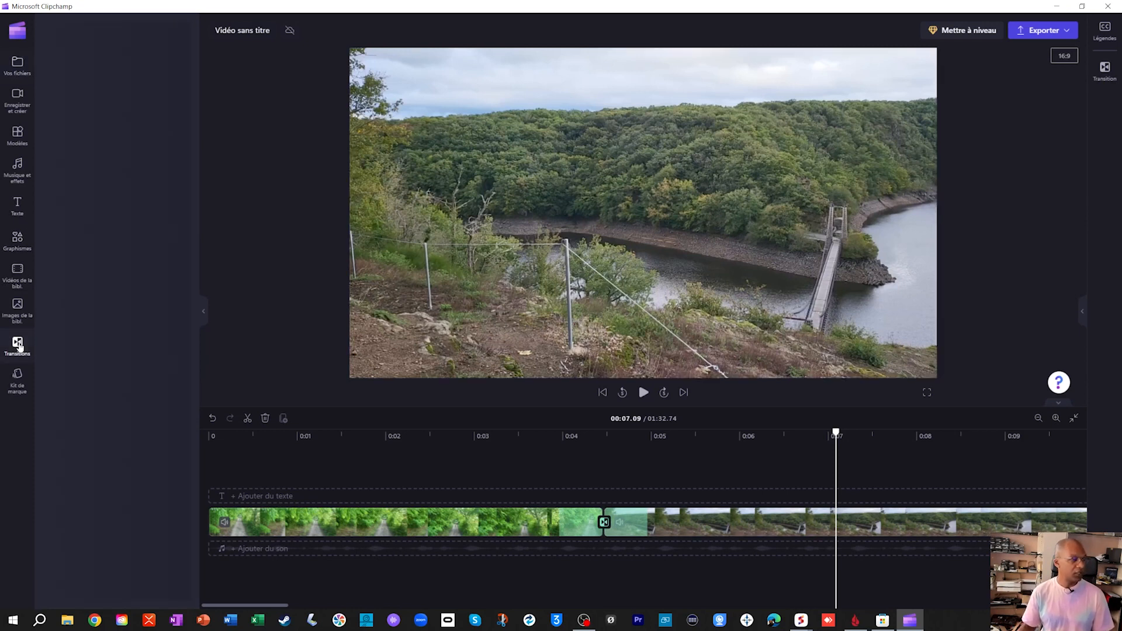
scroll(90, 233, "down", 5)
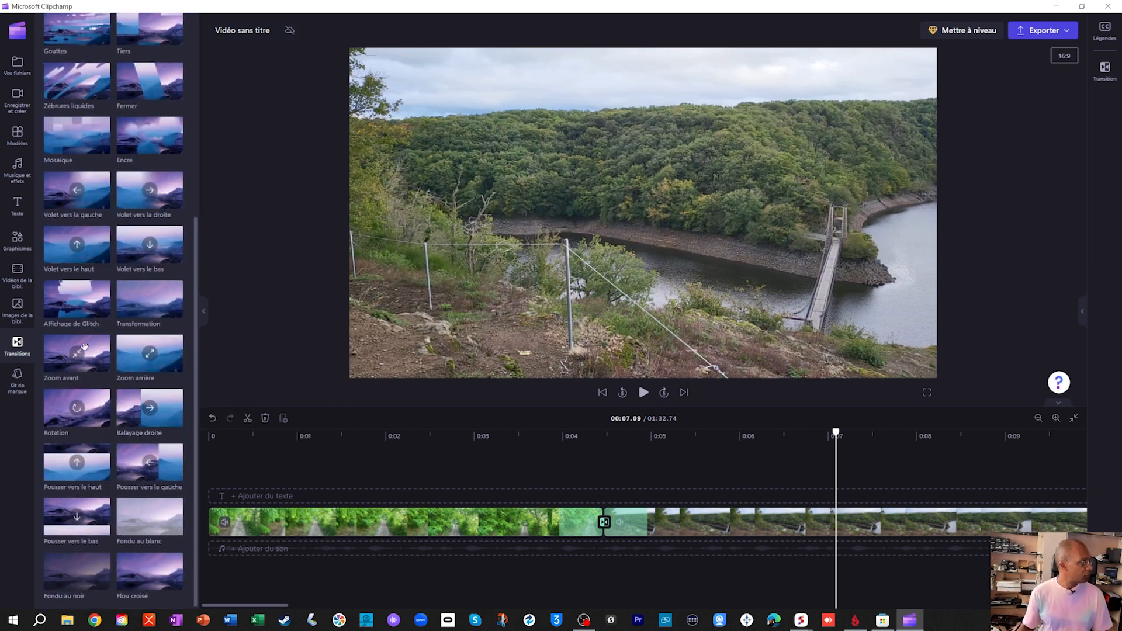
scroll(76, 245, "up", 5)
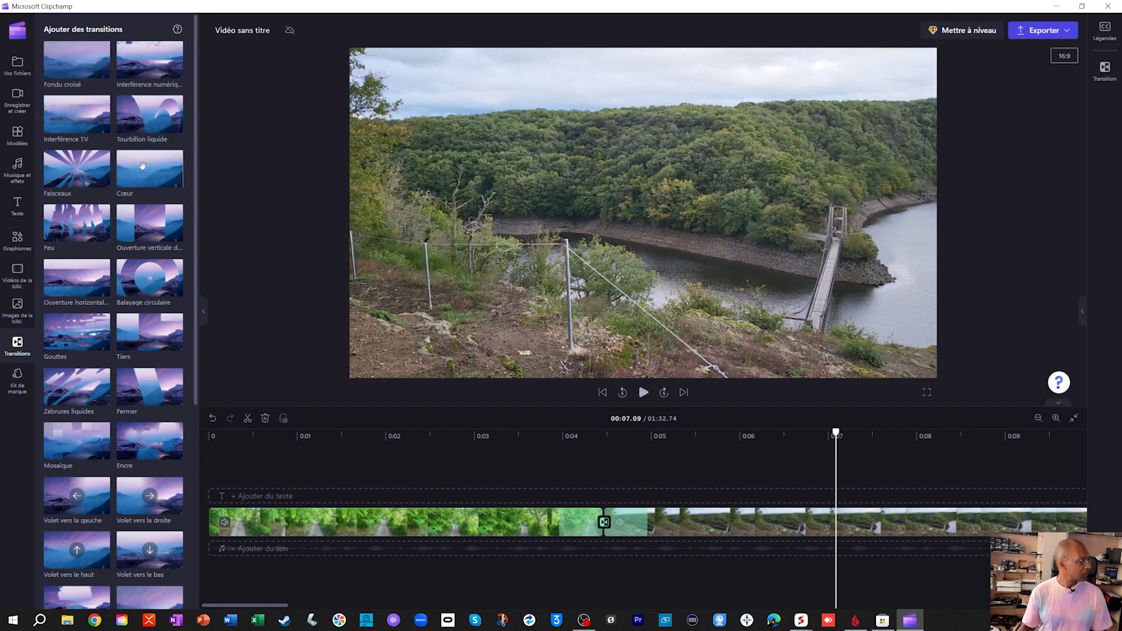
mouse_move(139, 152)
left_mouse_down()
mouse_move(462, 308)
mouse_move(619, 522)
mouse_move(604, 522)
left_mouse_up()
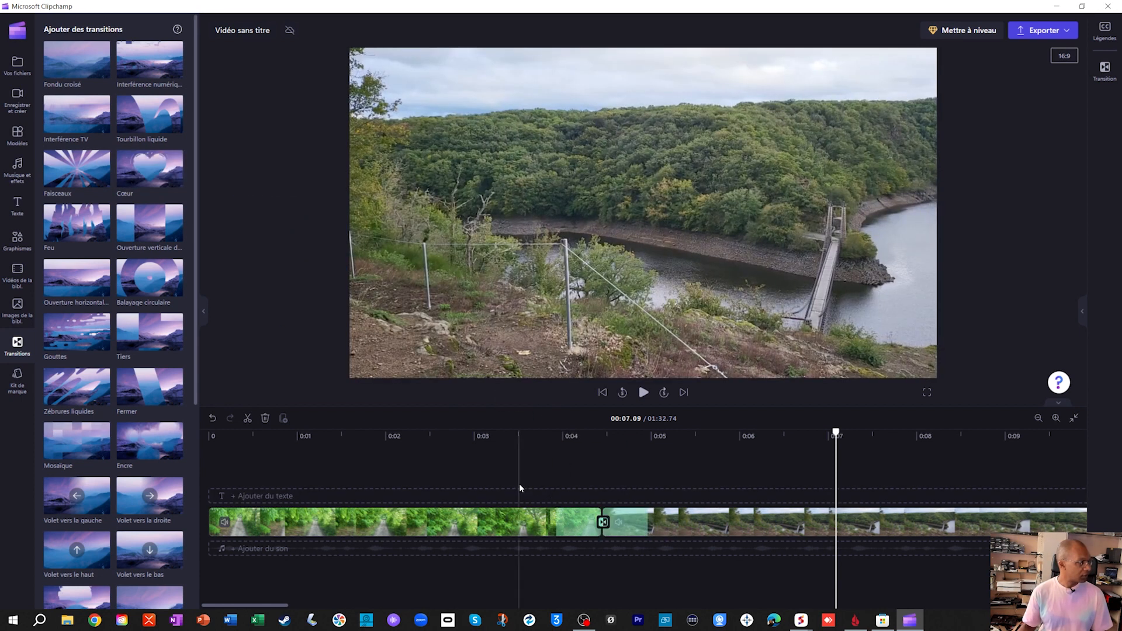
left_click(421, 450)
key("space")
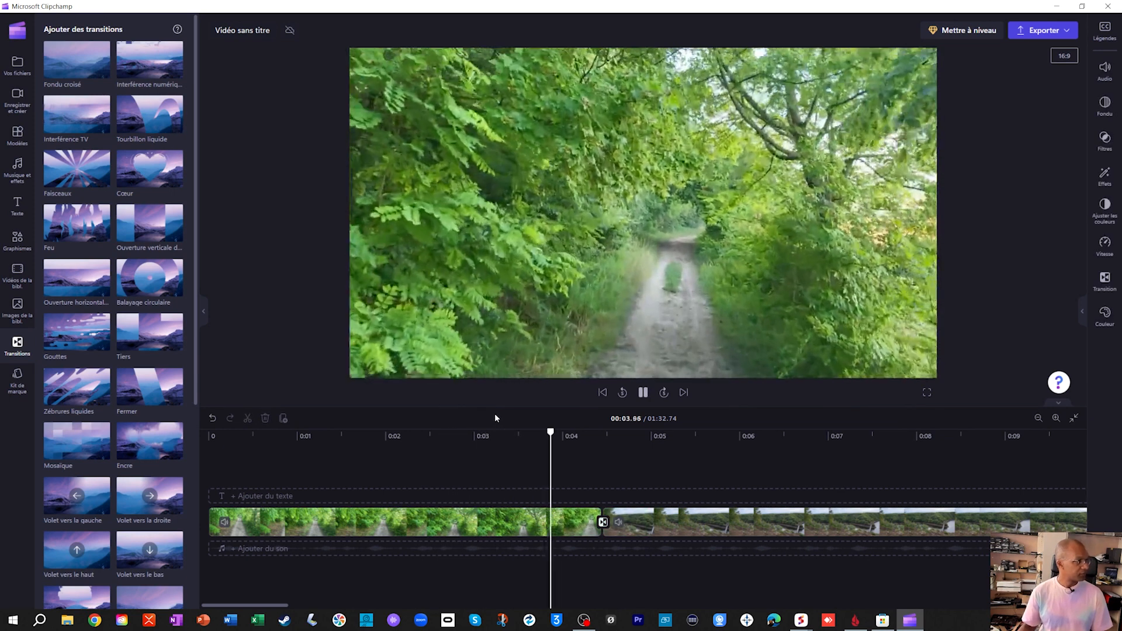
key("space")
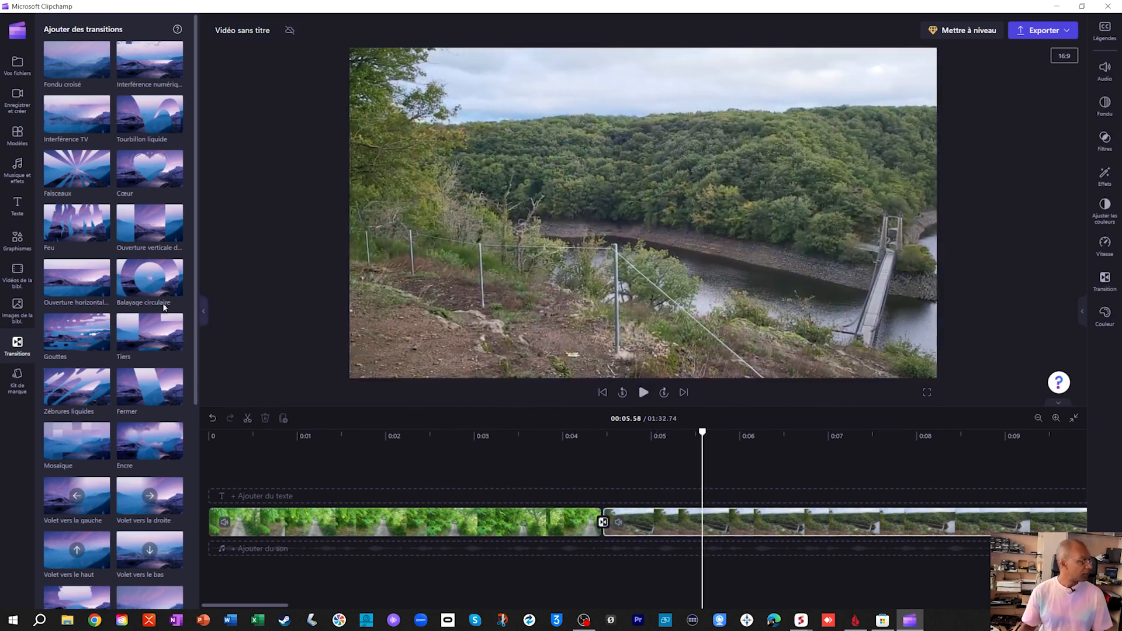
- Replace the transition between the first two clips with Fondu croisé and preview it
left_click_drag(86, 81, 605, 526)
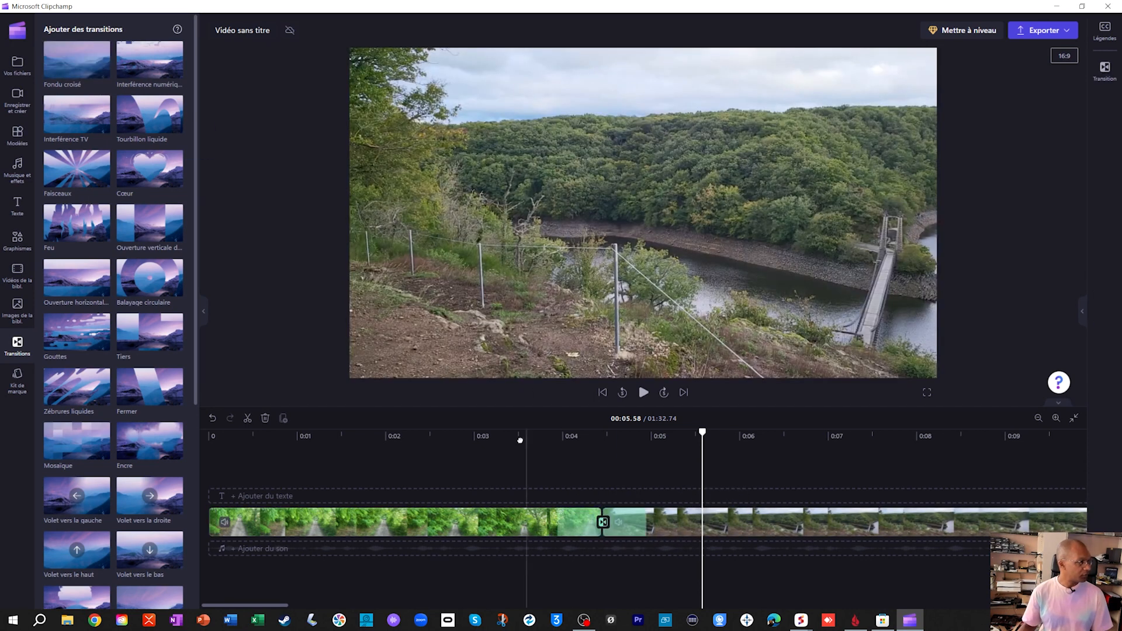
left_click(473, 461)
key("space")
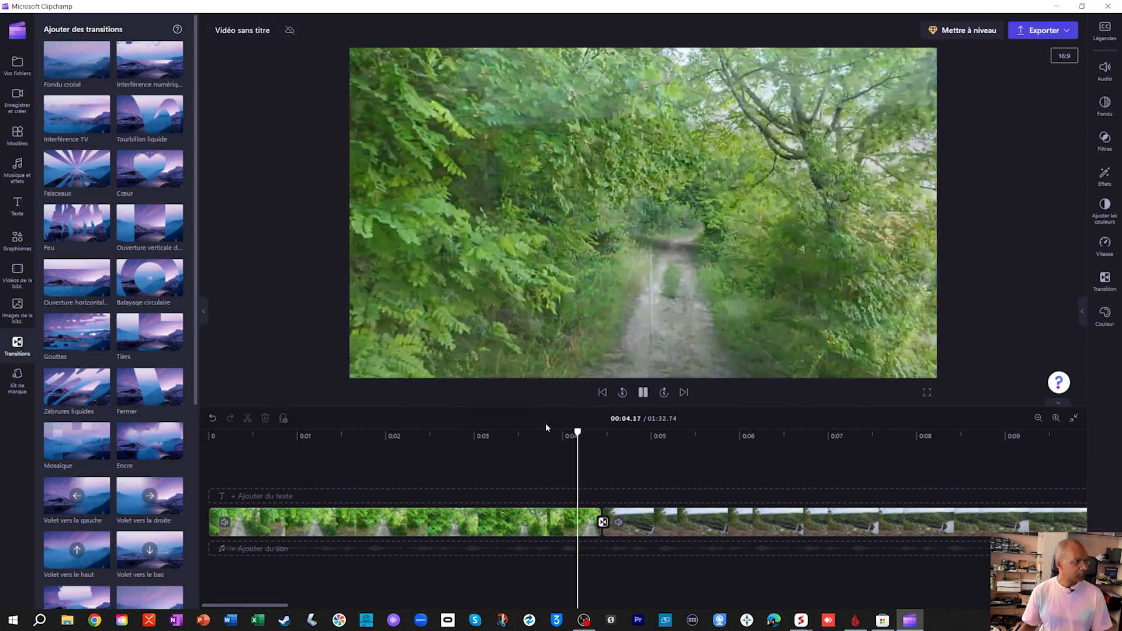
key("space")
- Add a Fondu croisé transition between the 20221001_180910.mp4 and 20230528_071319.mp4 clips and preview it
left_click_drag(271, 602, 527, 590)
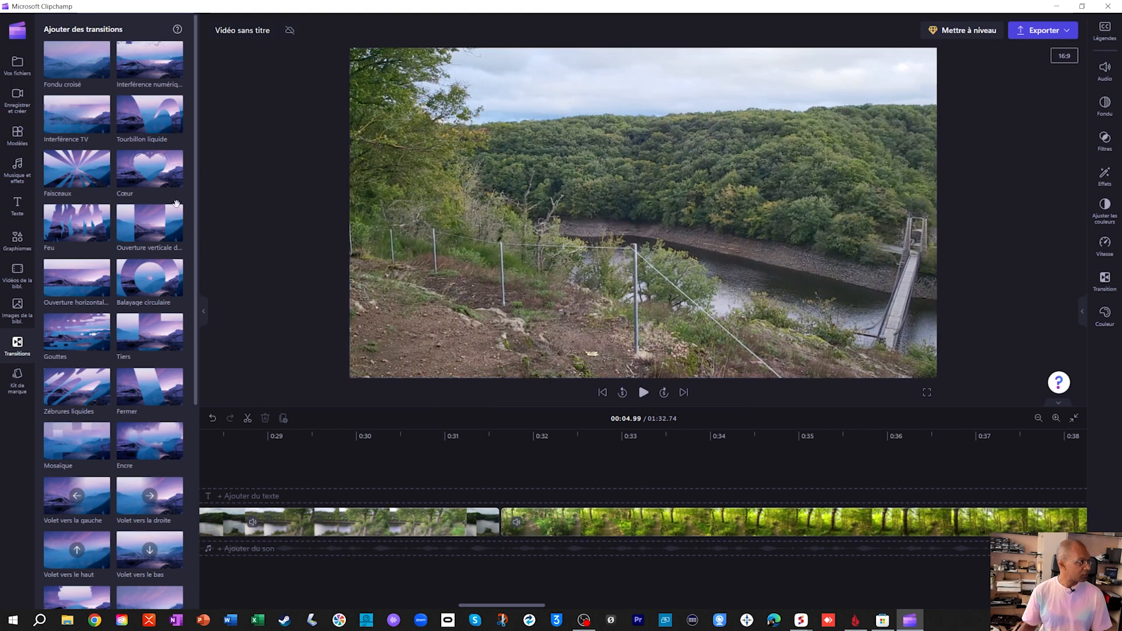
mouse_move(82, 92)
left_mouse_down()
mouse_move(175, 140)
mouse_move(532, 436)
mouse_move(502, 527)
left_mouse_up()
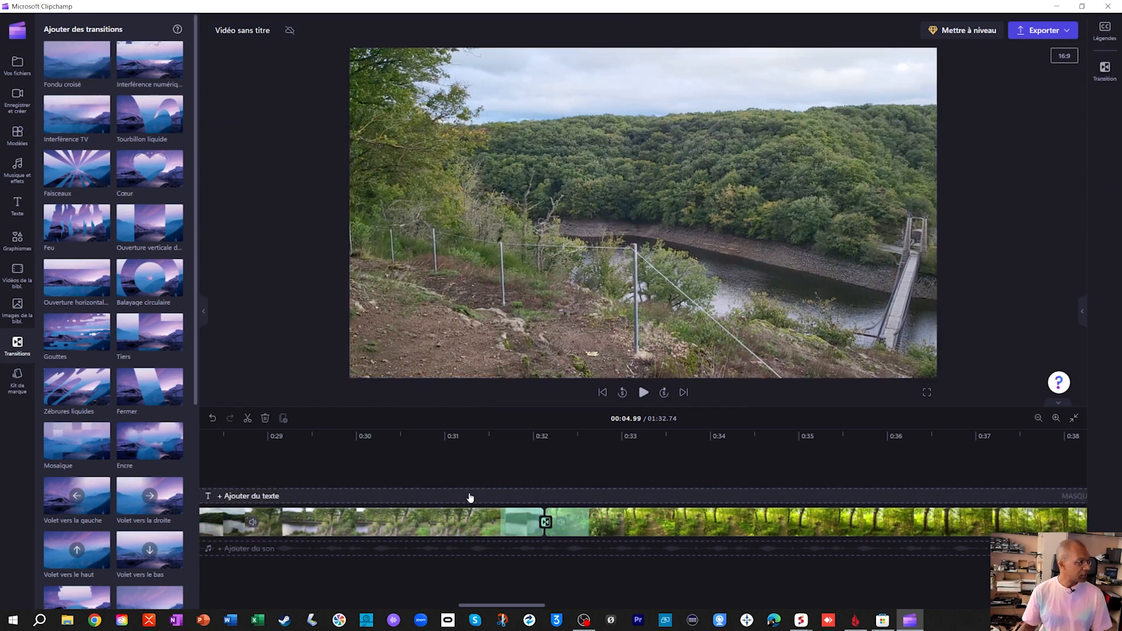
key("space")
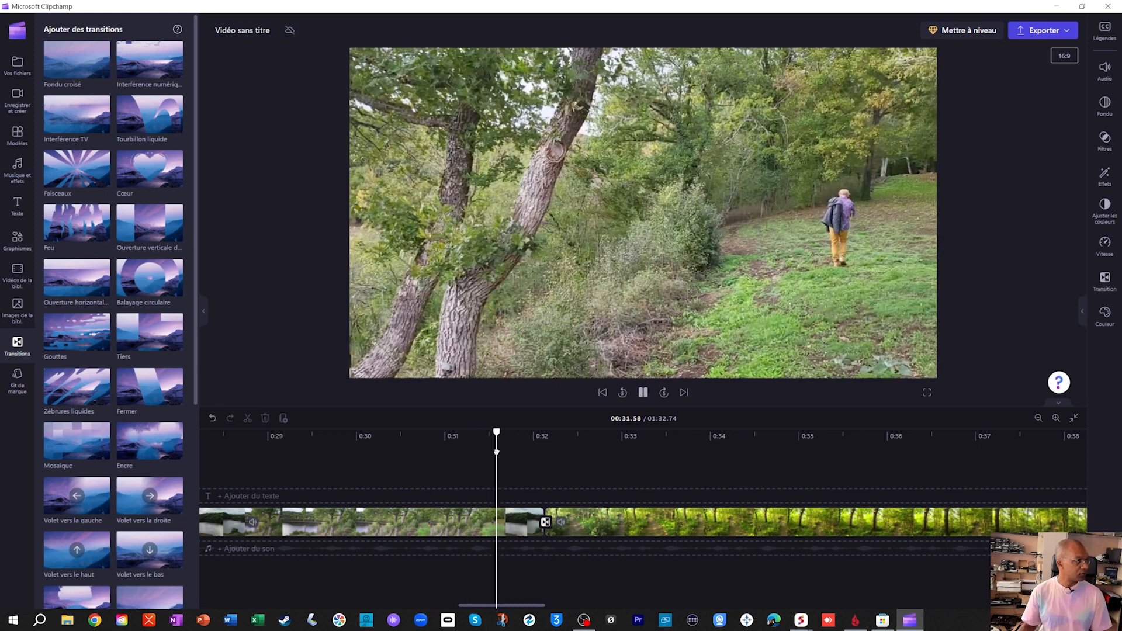
key("space")
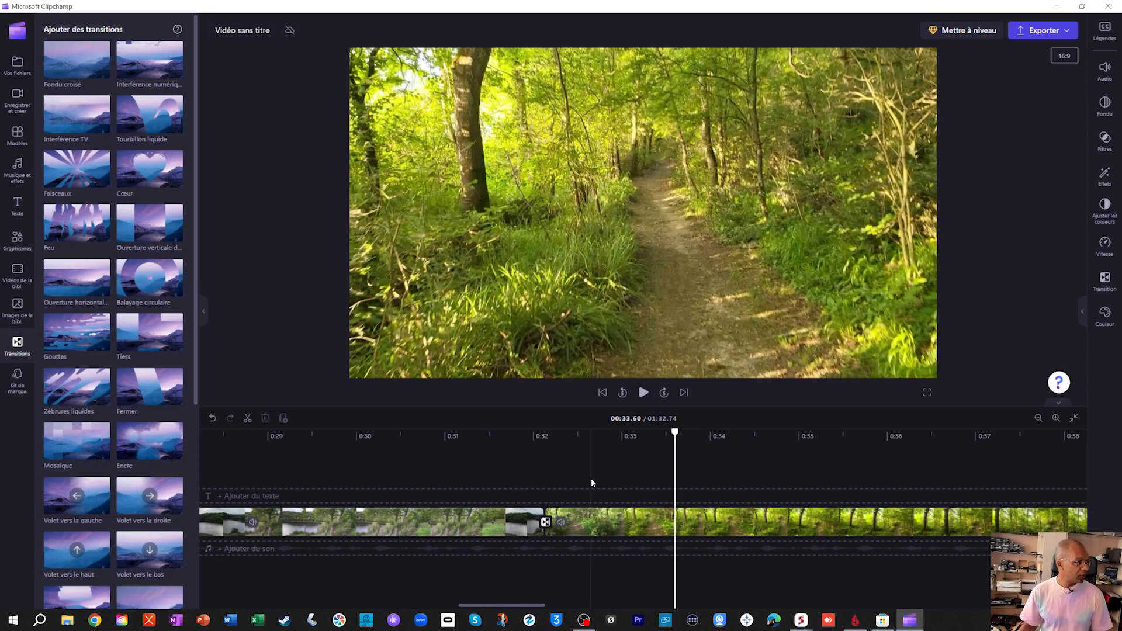
- Trim about 0.75 seconds off the start of the 20230618_070555.mp4 clip
left_click_drag(675, 432, 209, 449)
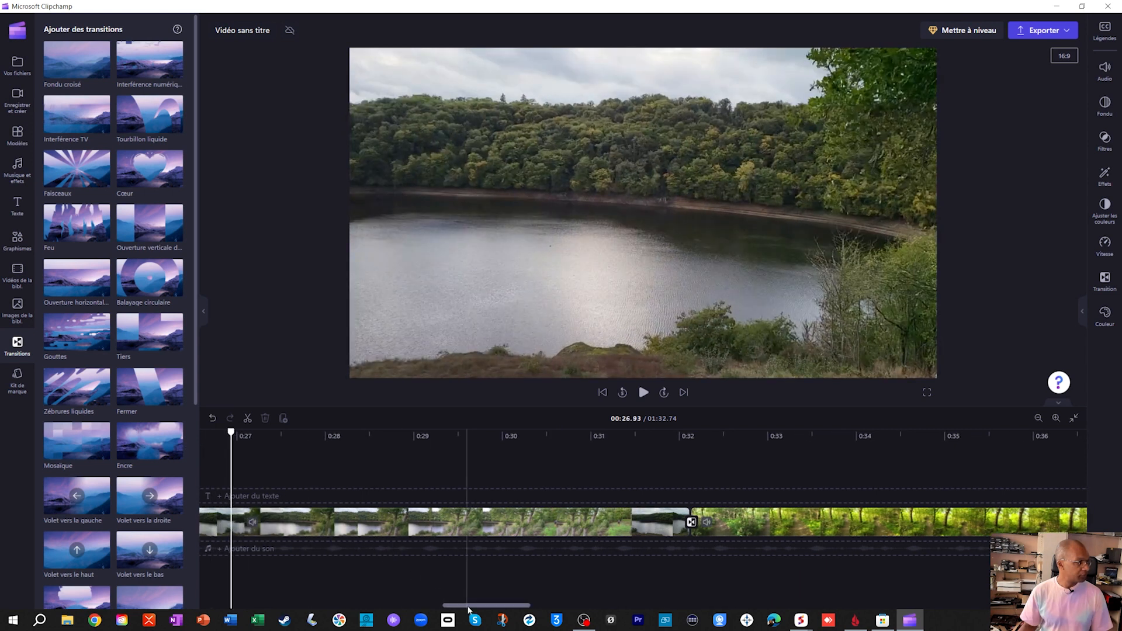
left_click_drag(469, 608, 228, 607)
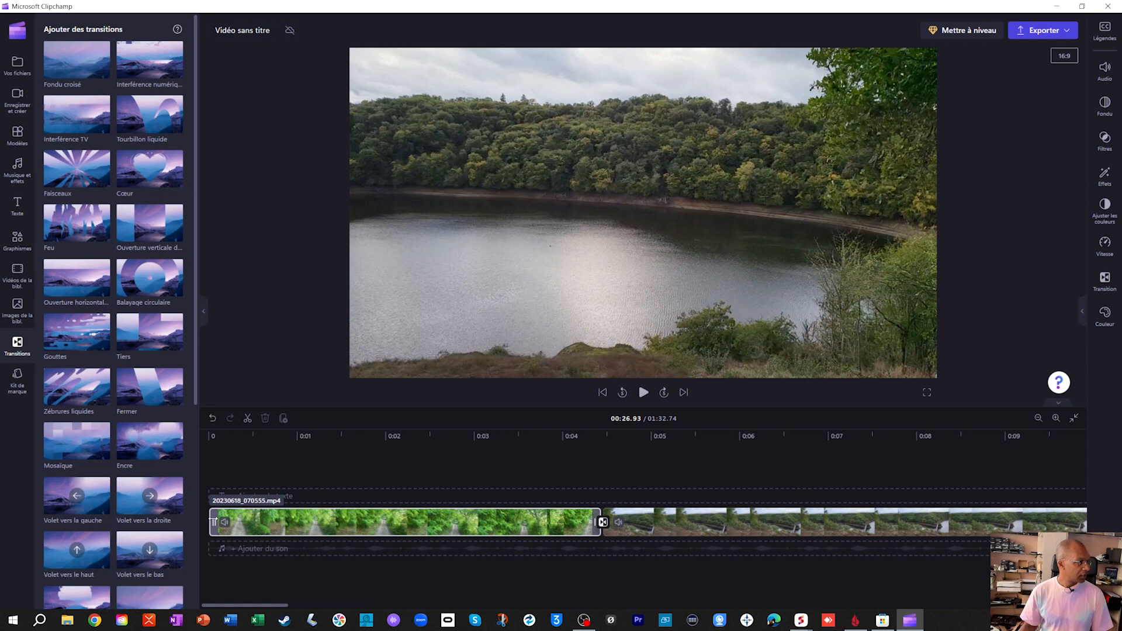
left_click_drag(213, 522, 281, 522)
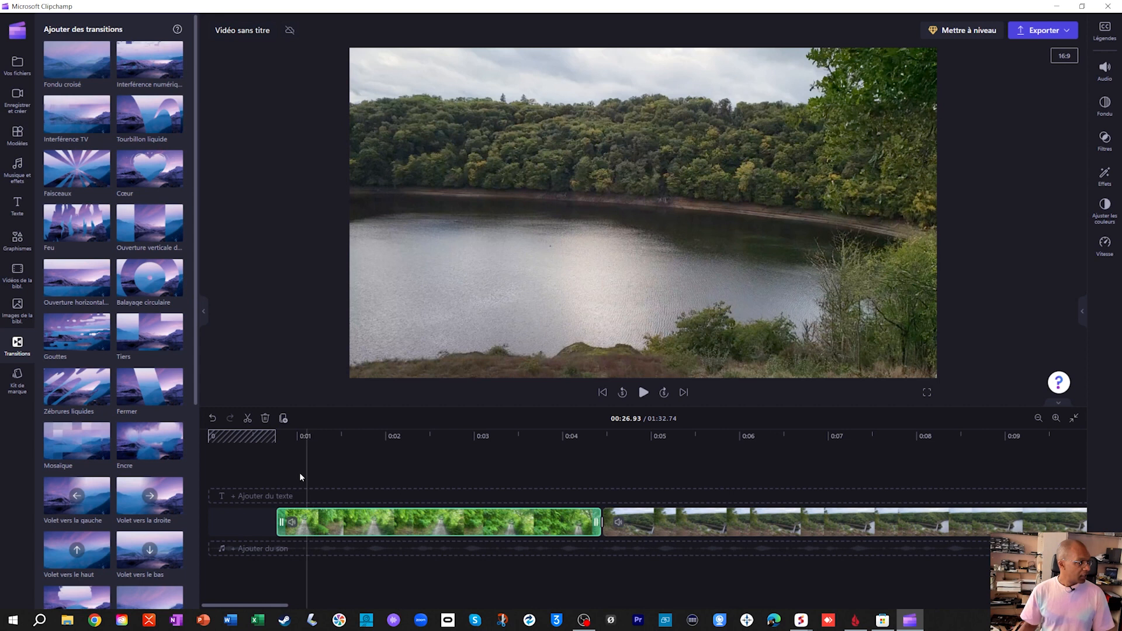
- Play the film's opening from 0:00 to check the empty gap before the trimmed first clip
left_click(264, 461)
key("space")
key("space")
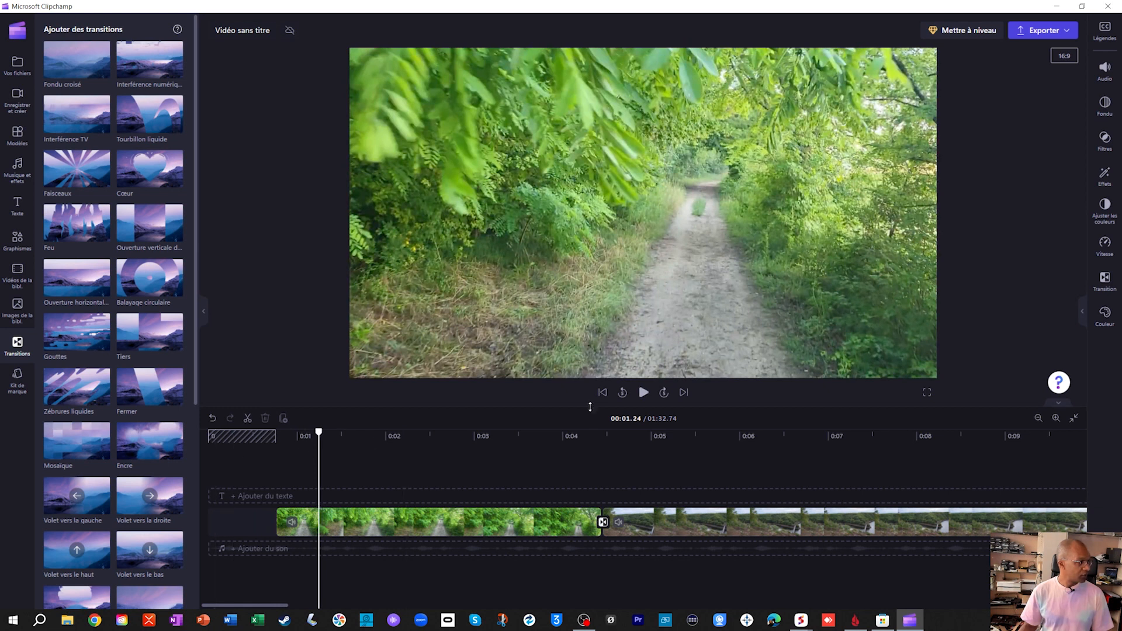
left_click(603, 394)
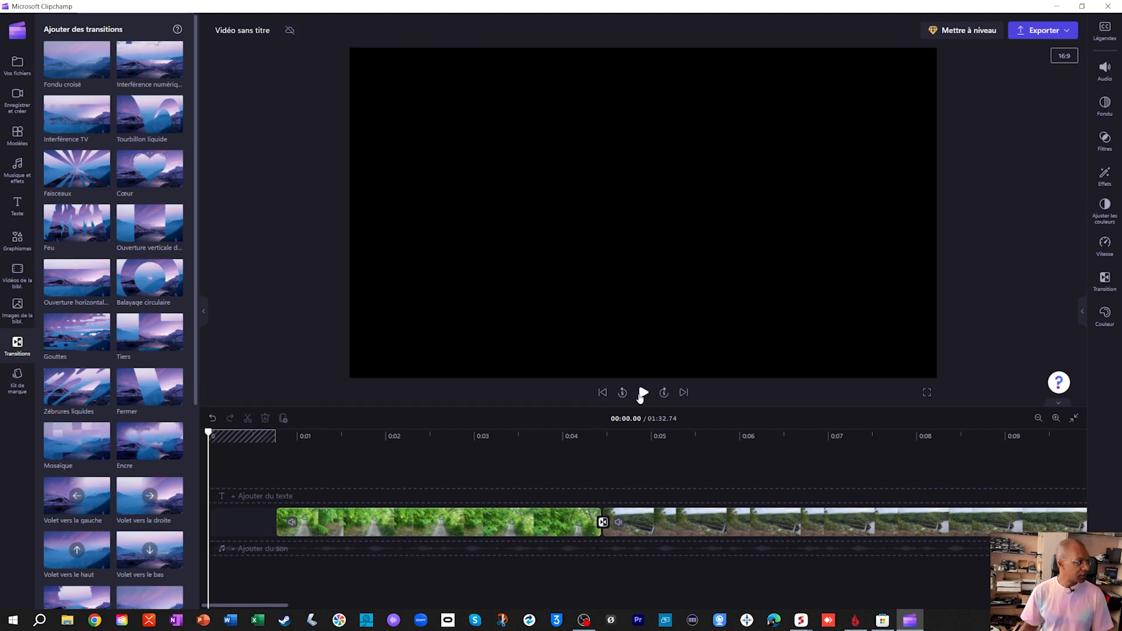
left_click(644, 393)
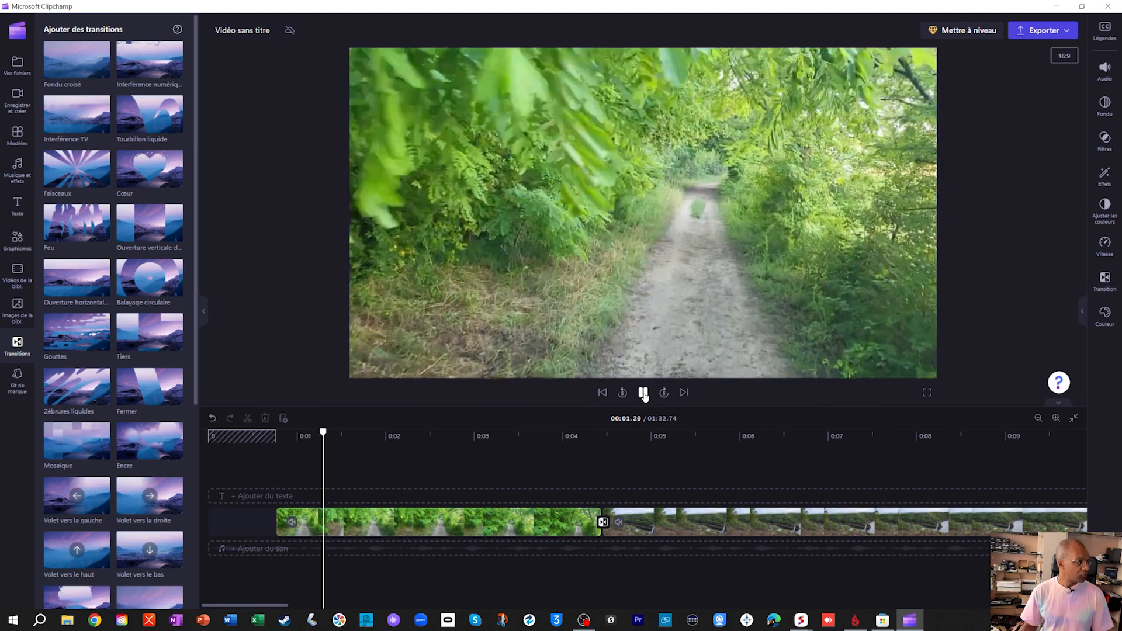
left_click(643, 394)
- Set the opening fade of the 20230618_070555.mp4 clip to 2.0 seconds and preview the film's start
left_click(309, 533)
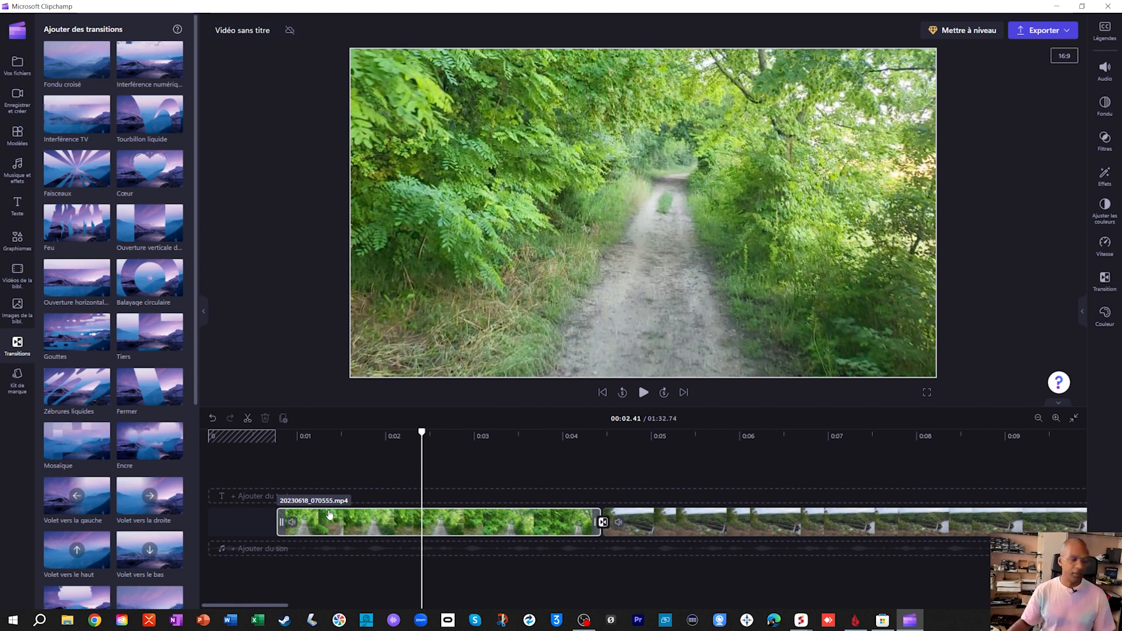
left_click(306, 524)
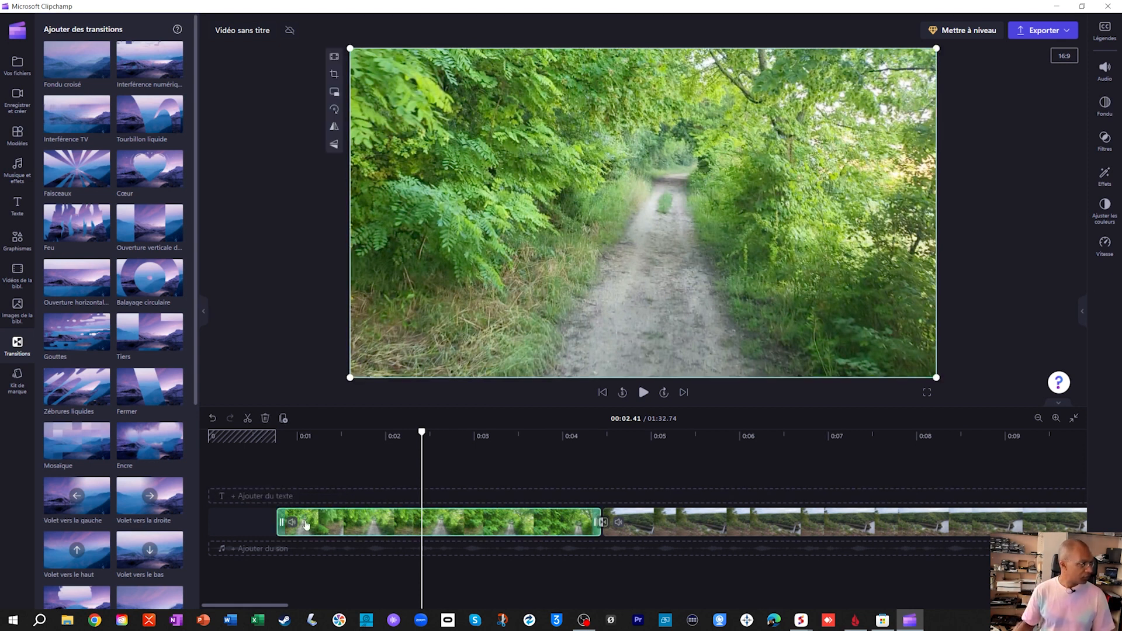
mouse_move(263, 524)
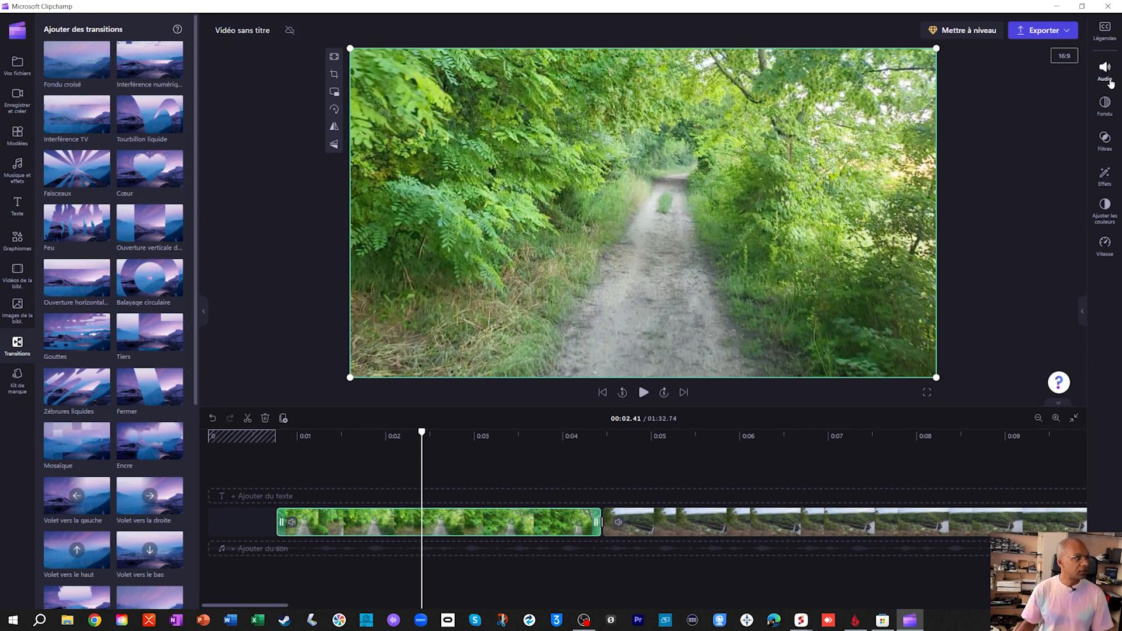
left_click(1105, 104)
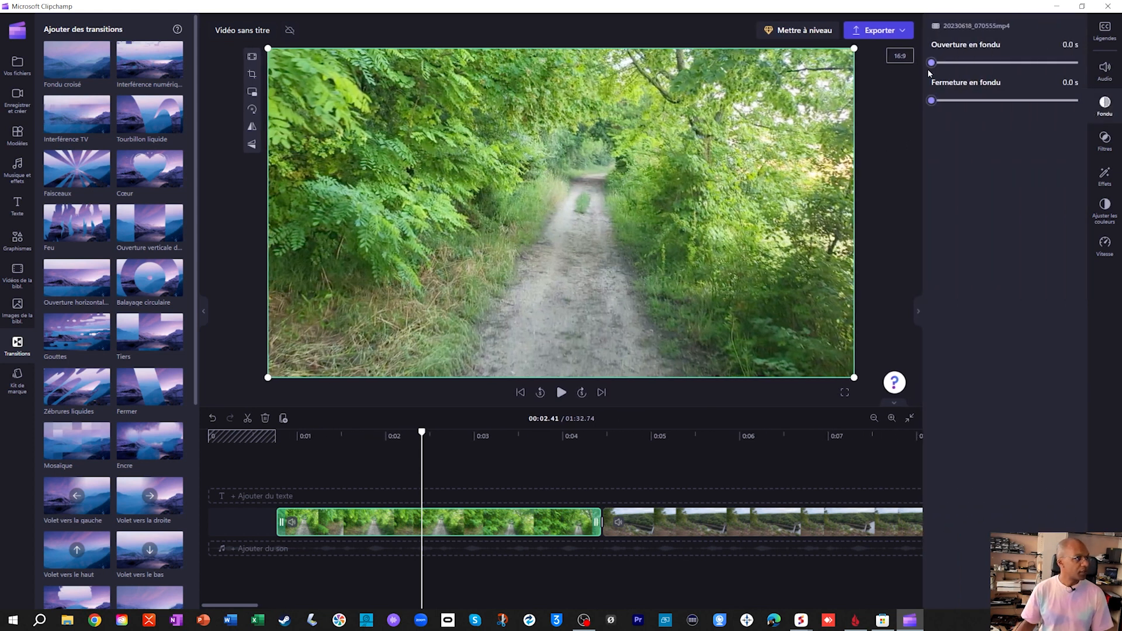
left_click_drag(940, 63, 1082, 68)
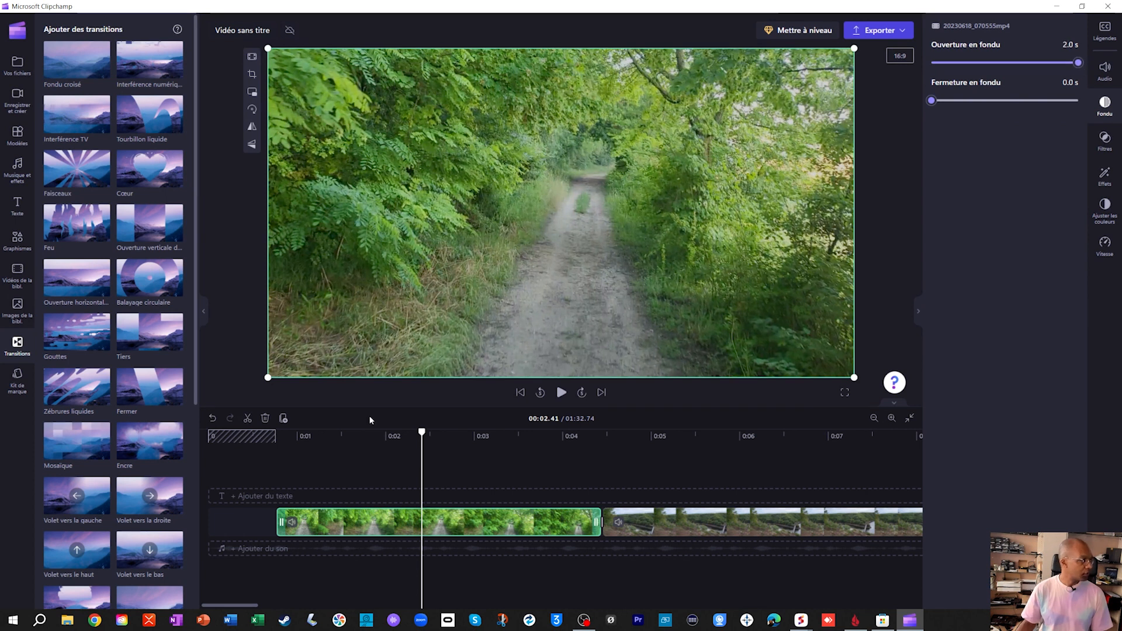
mouse_move(220, 450)
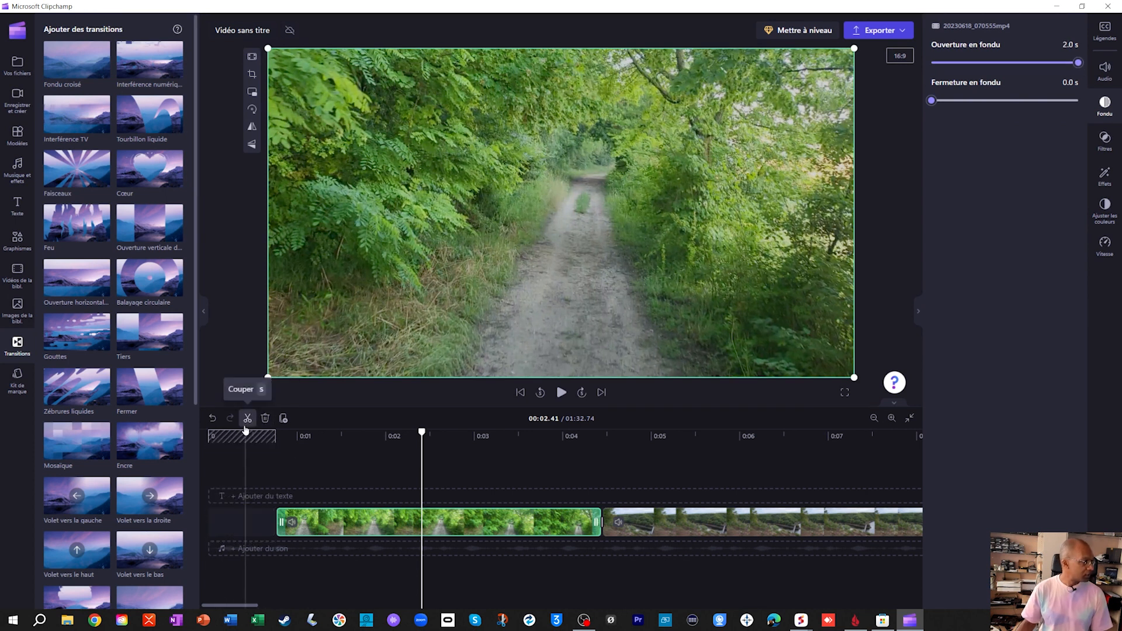
left_click(245, 461)
key("space")
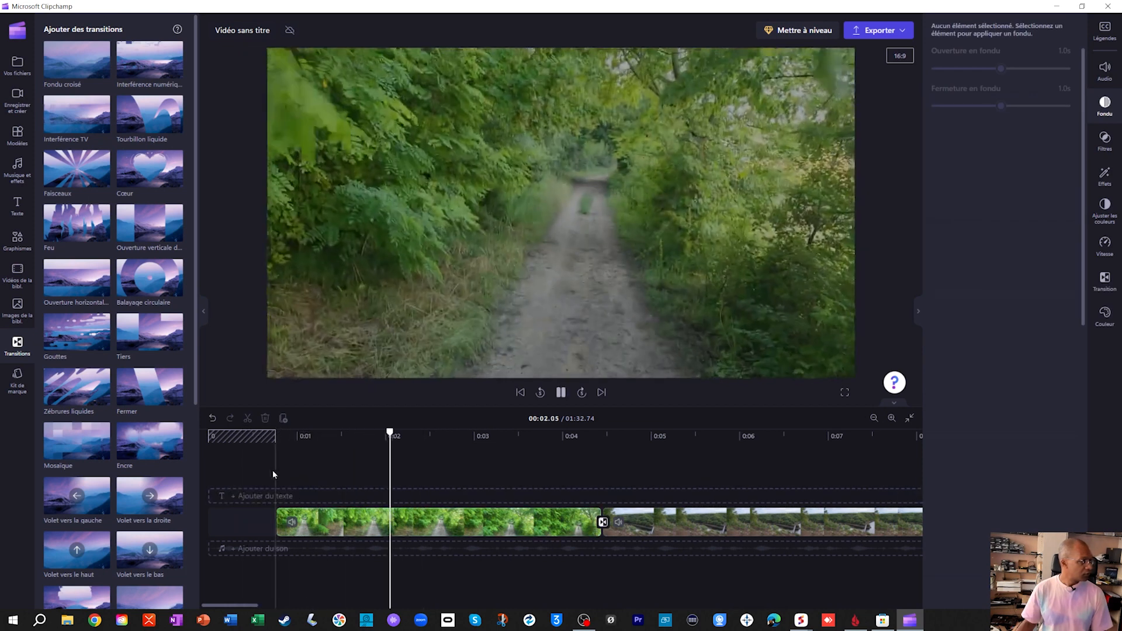
key("space")
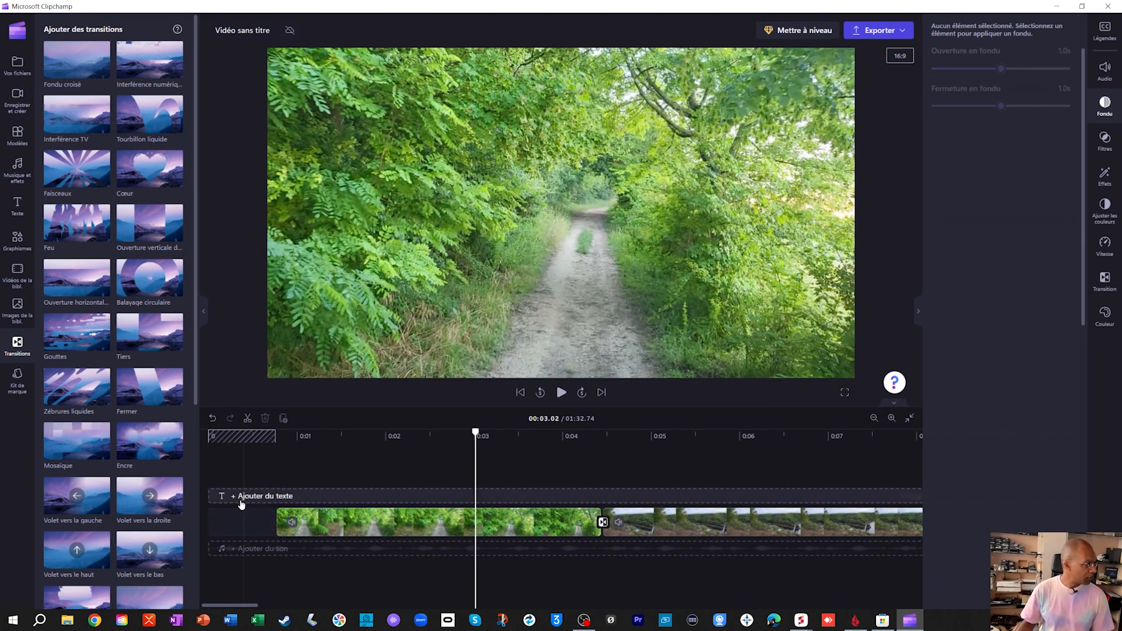
- Add an Outline shadow title at the film's start and shorten it to end where the first clip begins
left_click(222, 496)
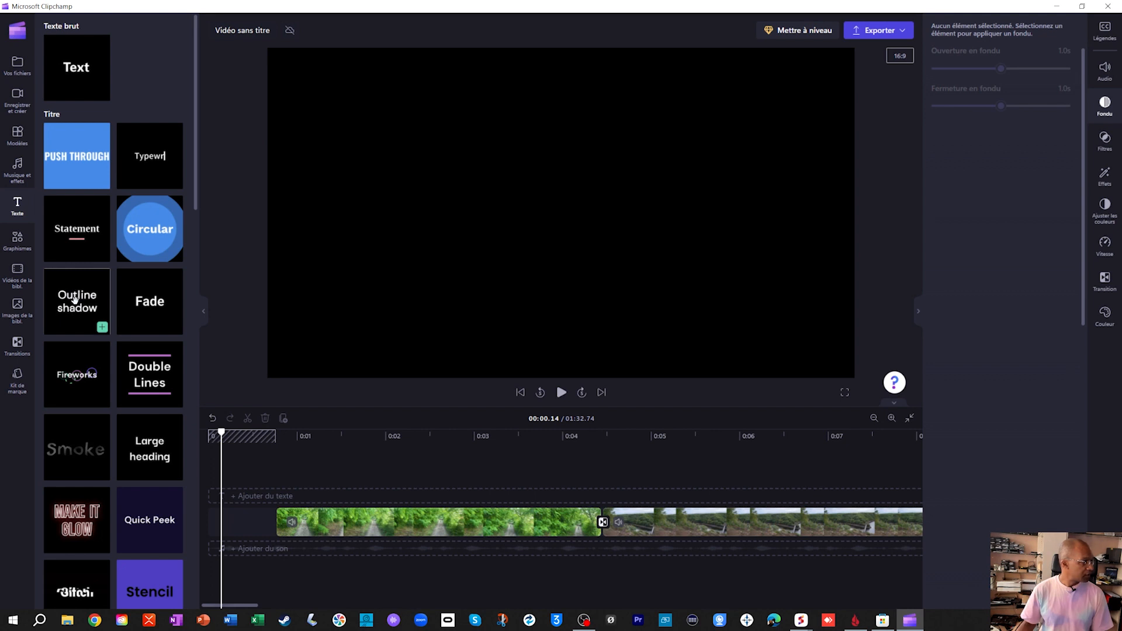
left_click_drag(74, 299, 223, 477)
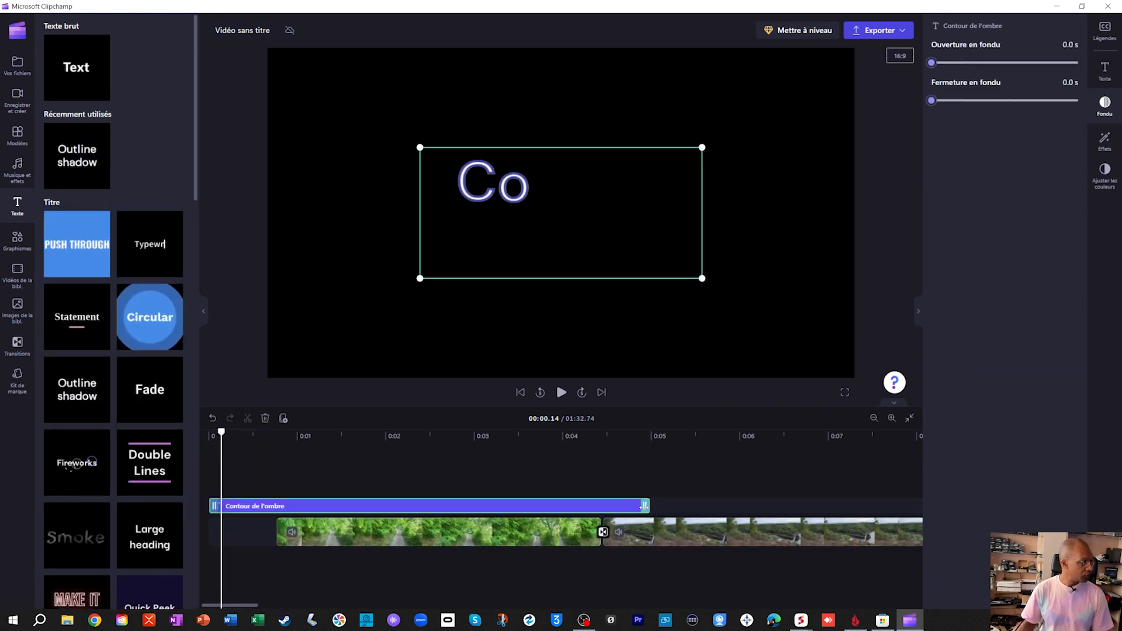
left_click_drag(644, 506, 270, 511)
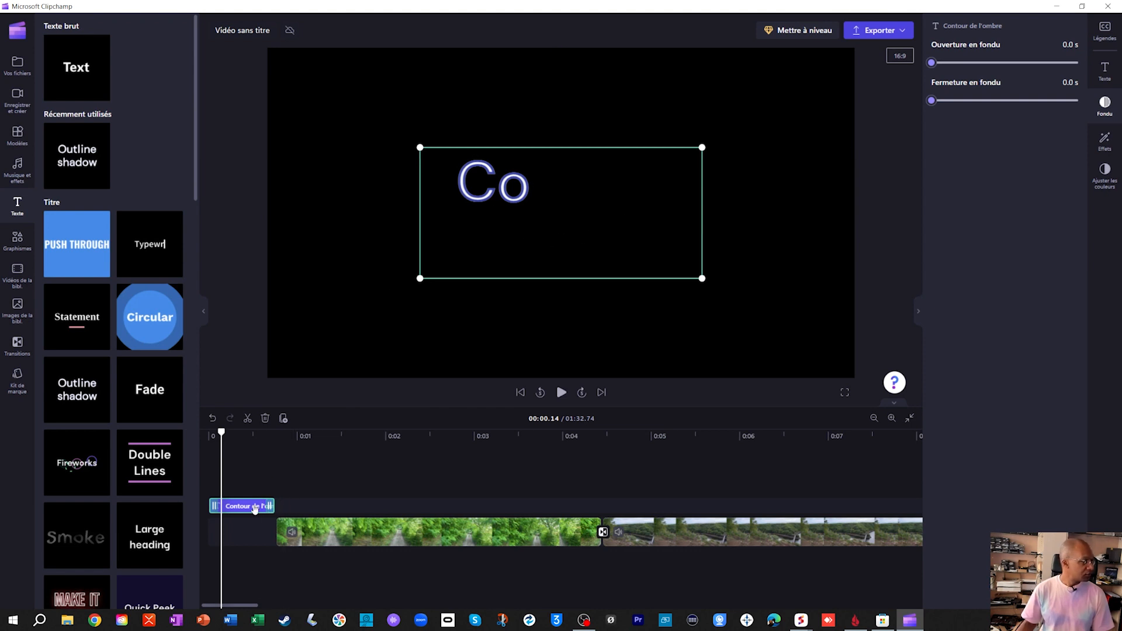
- Replace the title's text with "En forêt" and preview the opening from 0:00
left_click(1105, 69)
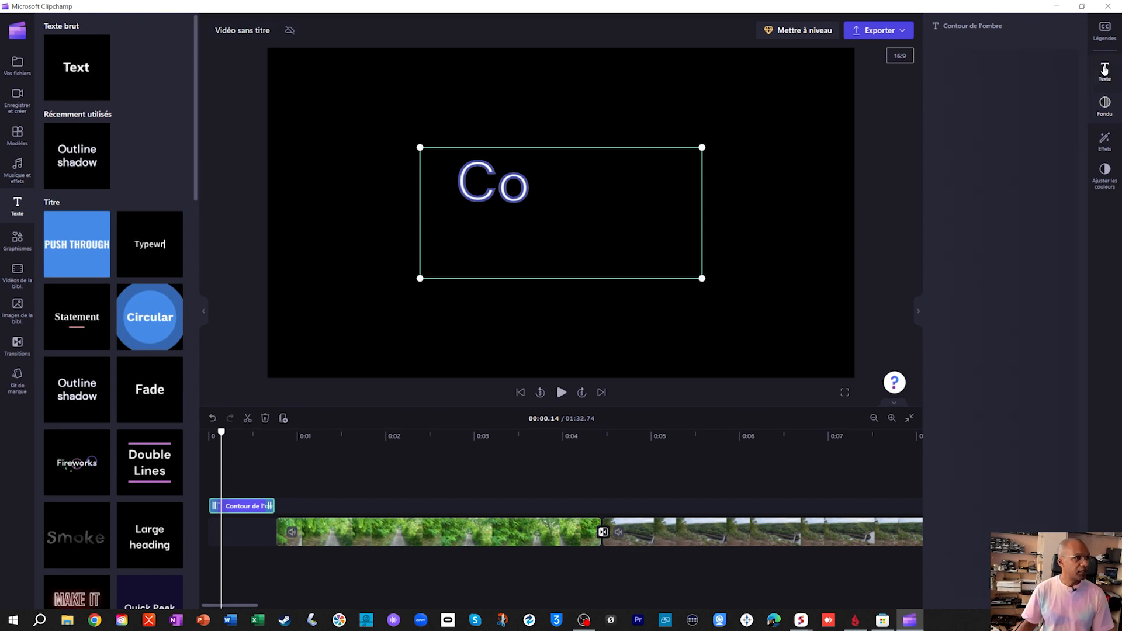
left_click_drag(975, 81, 931, 65)
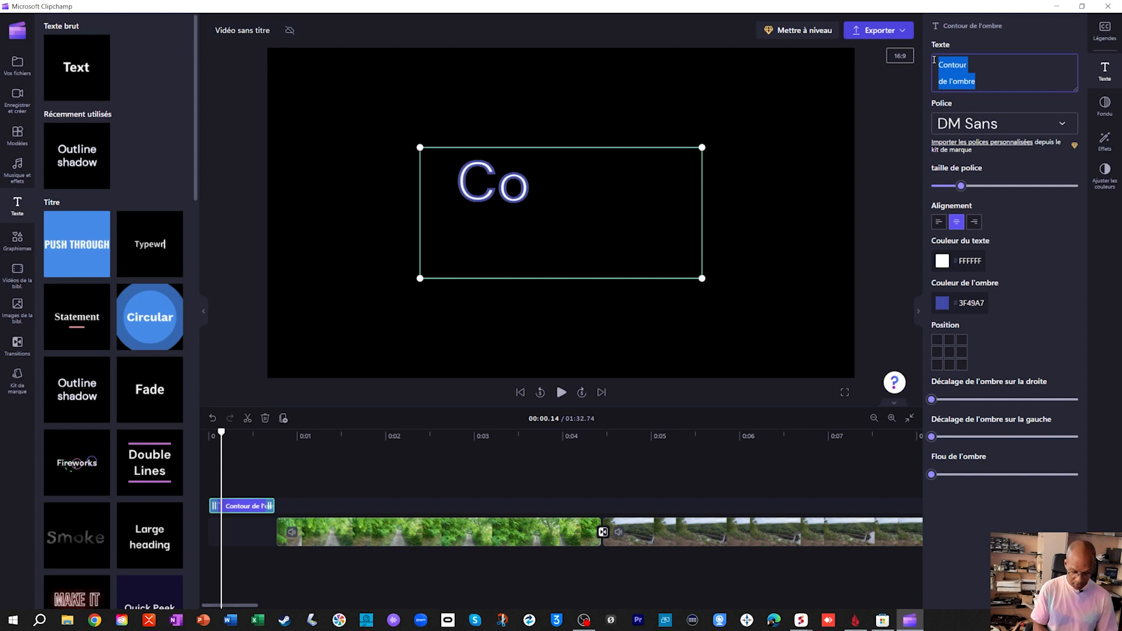
type("En forêt")
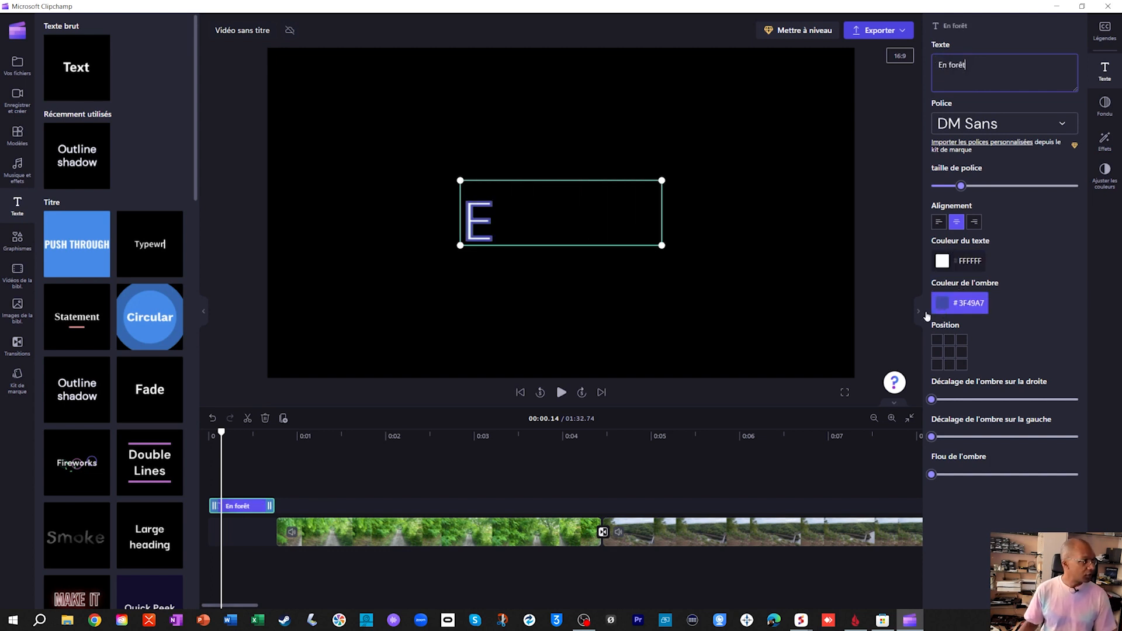
left_click_drag(221, 432, 208, 432)
key("space")
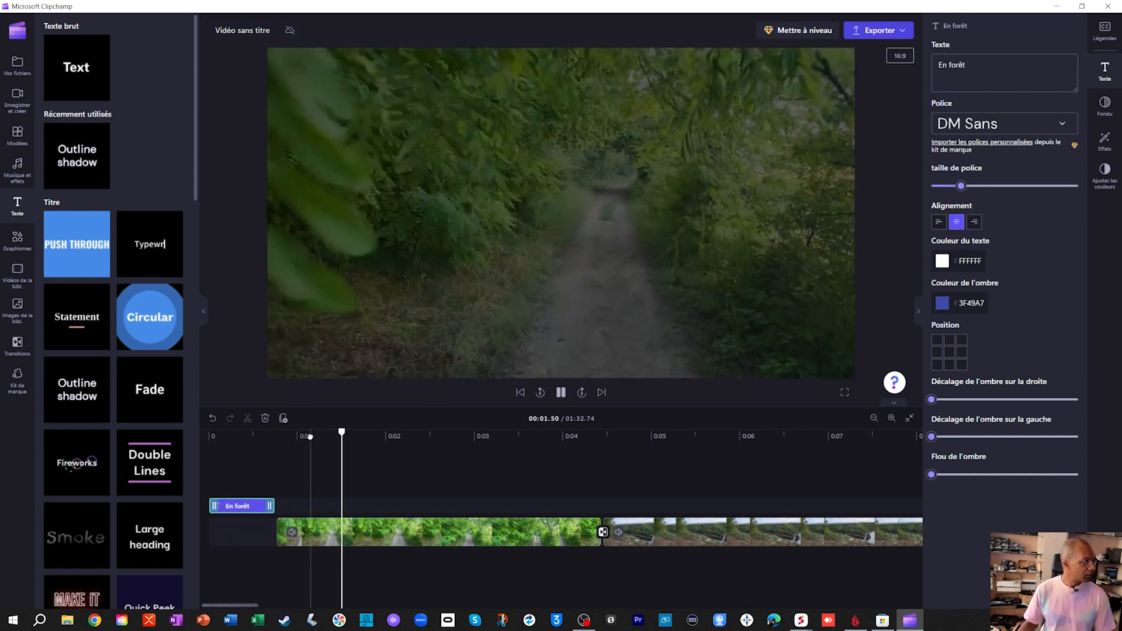
key("space")
- Extend the En forêt title to about 1.1 seconds so it overlaps the first clip, and replay the opening
left_click_drag(270, 507, 306, 506)
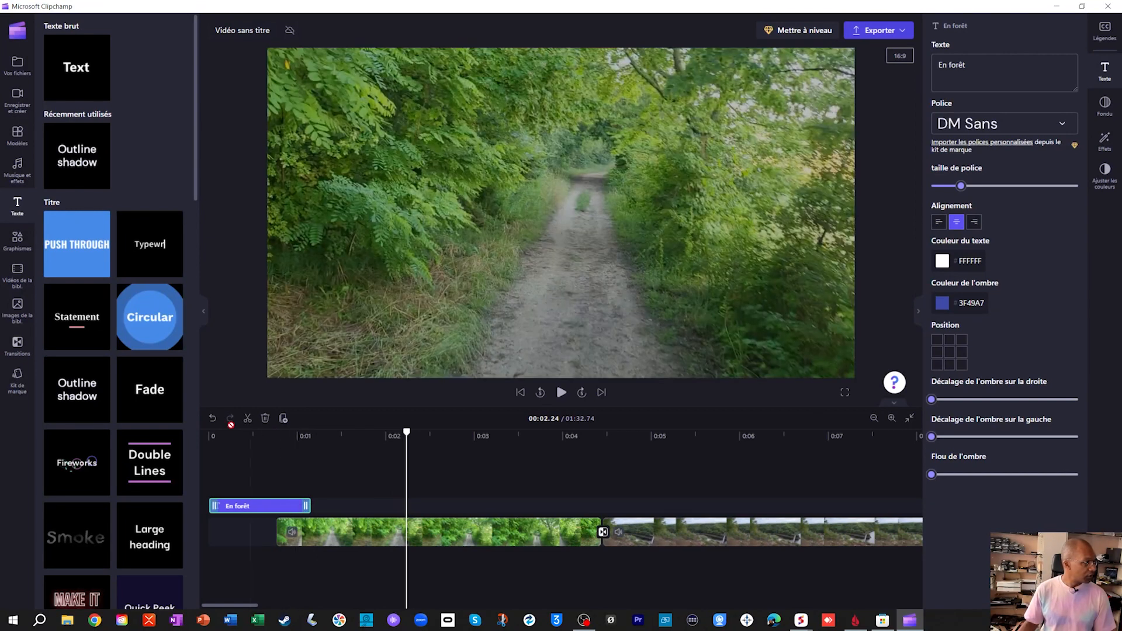
left_click(219, 443)
key("space")
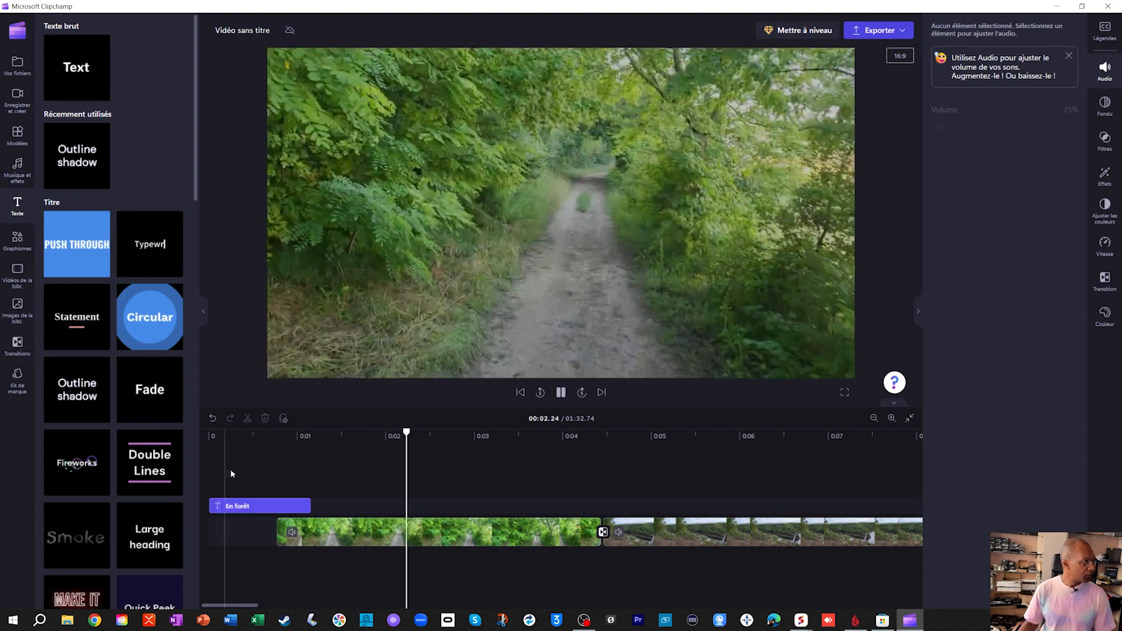
- Reduce the En forêt title's font size slightly and change its font to Rock Salt
left_click(253, 506)
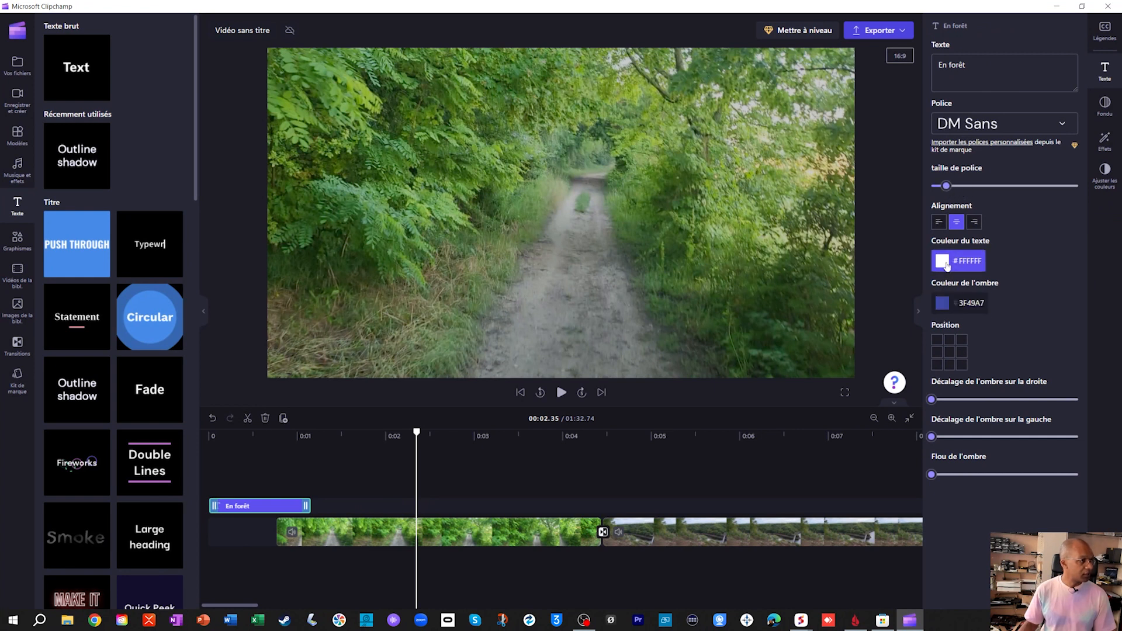
left_click(939, 310)
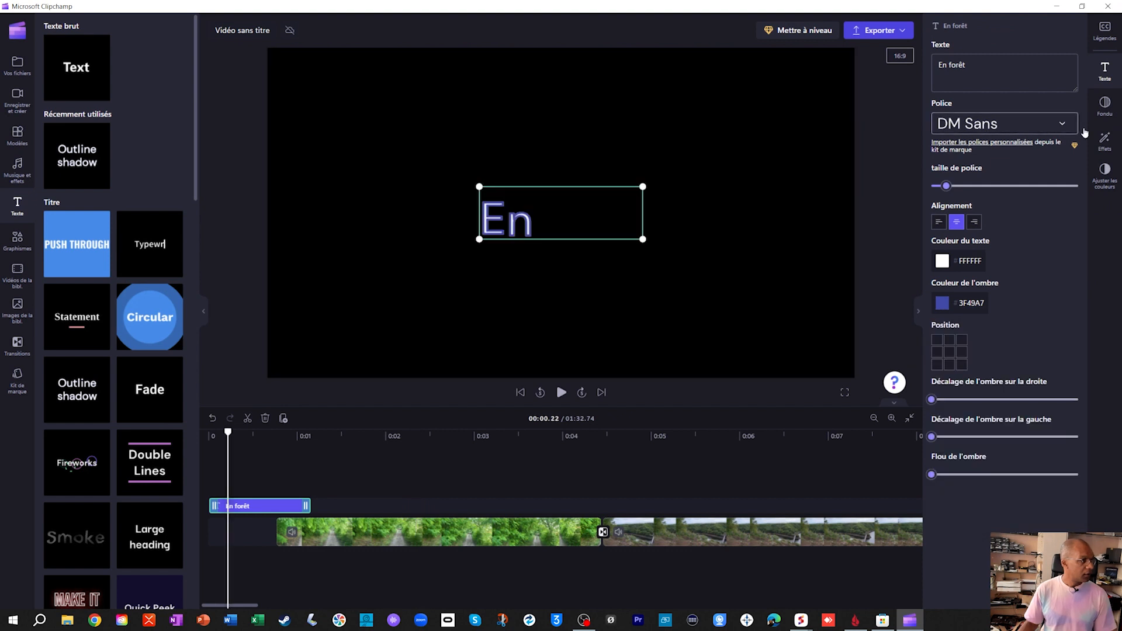
left_click(1062, 125)
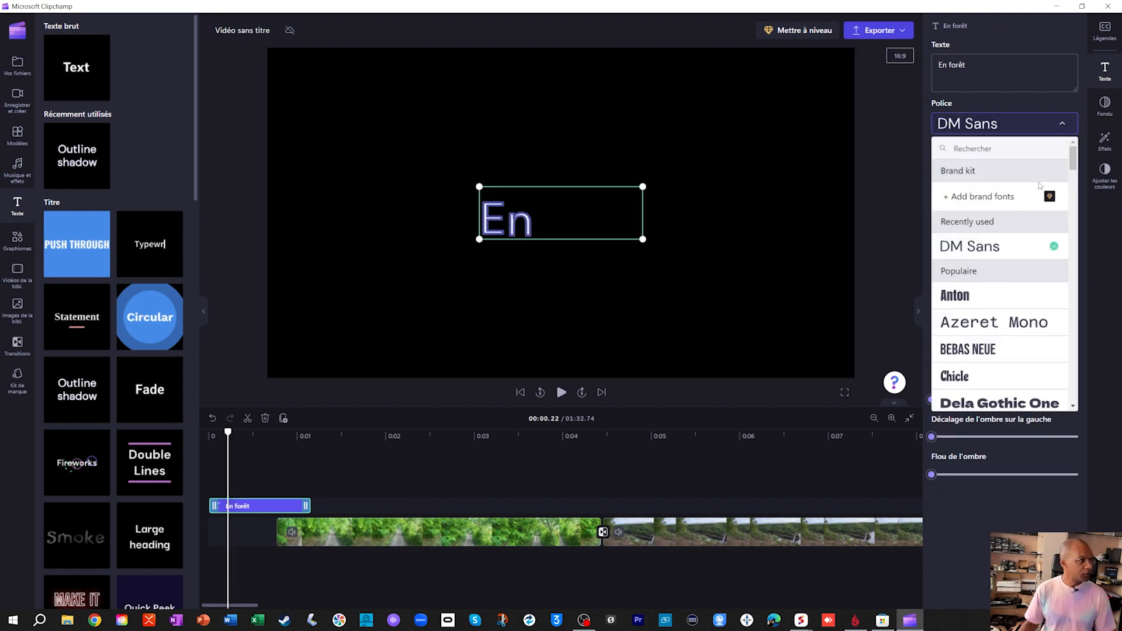
scroll(986, 298, "down", 3)
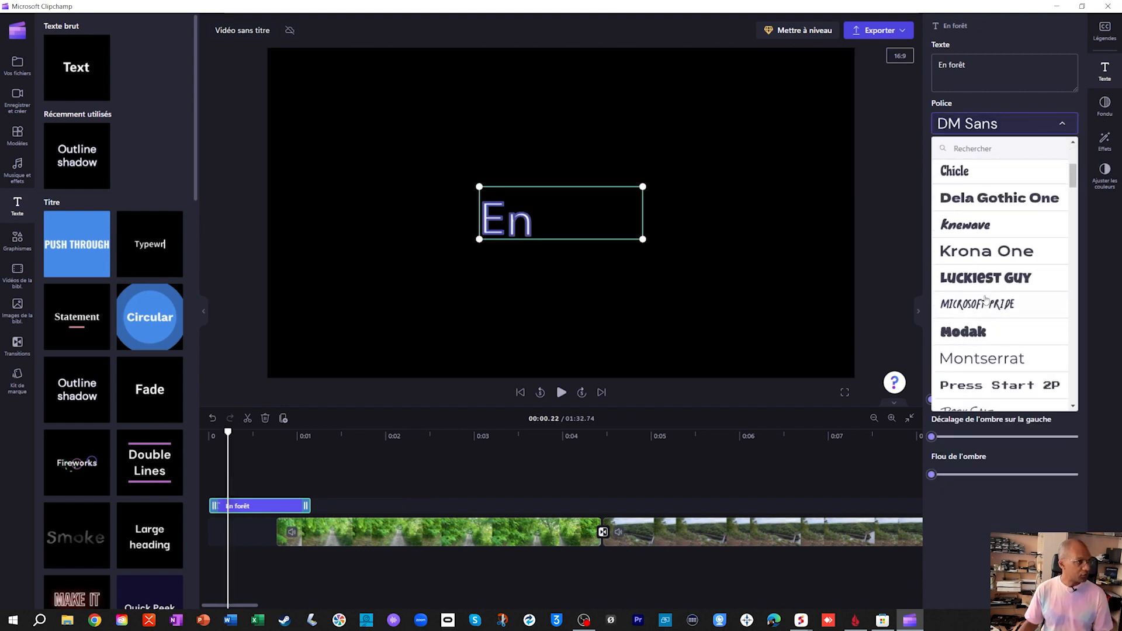
scroll(986, 300, "down", 2)
scroll(981, 275, "down", 1)
left_click(972, 255)
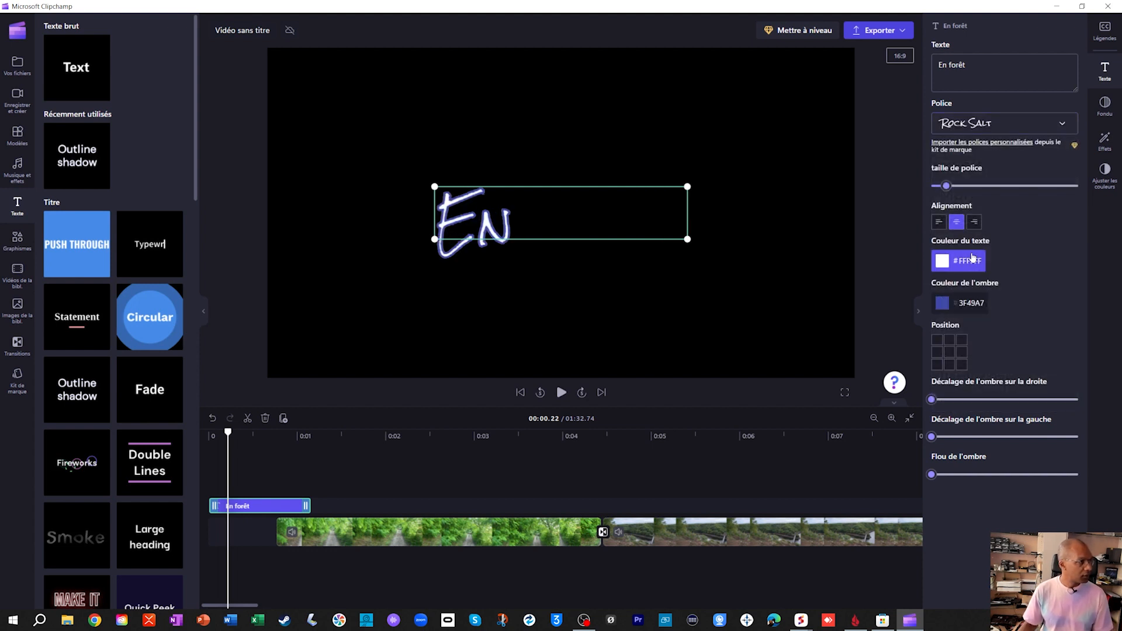
- Set the En forêt title's shadow colour to the bright green #2AE52D
left_click(945, 304)
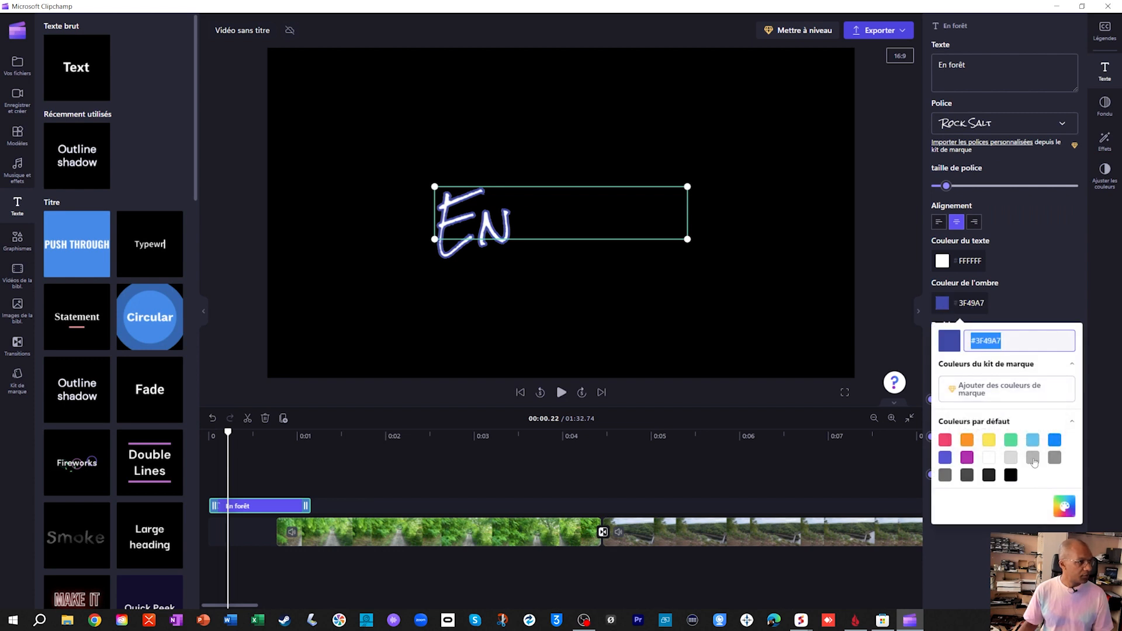
left_click(1015, 441)
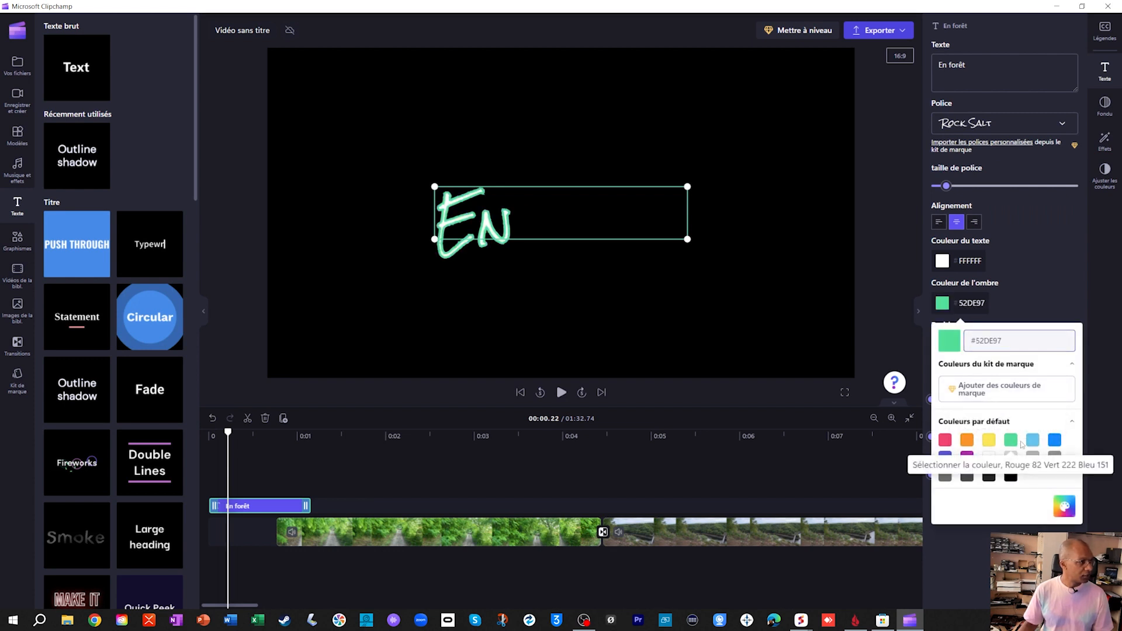
left_click(1065, 508)
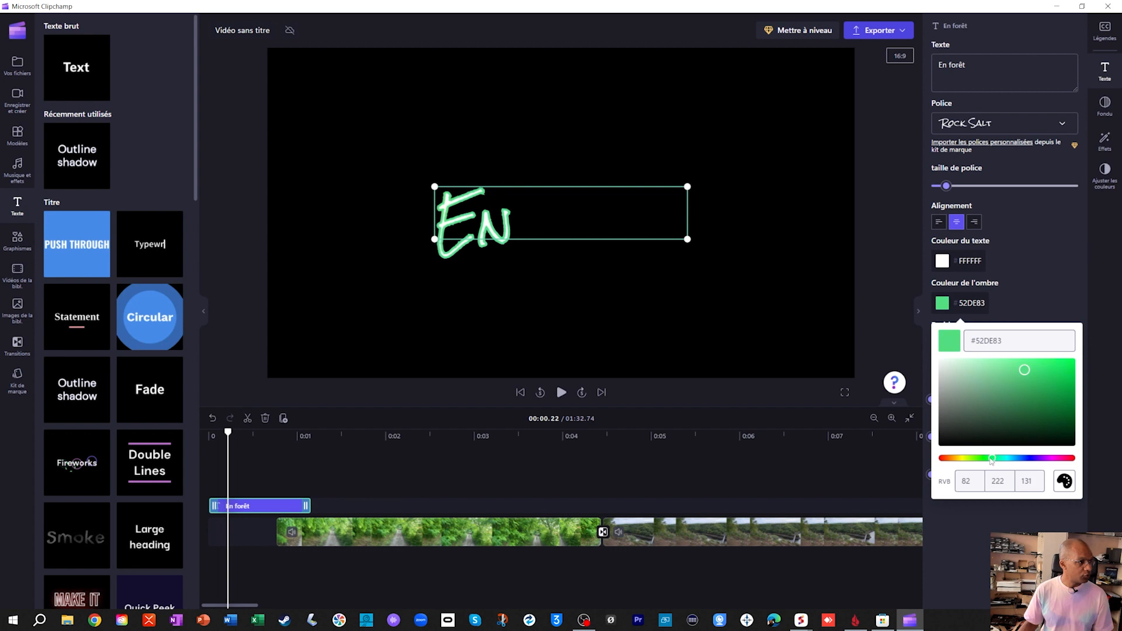
left_click_drag(1020, 367, 1051, 370)
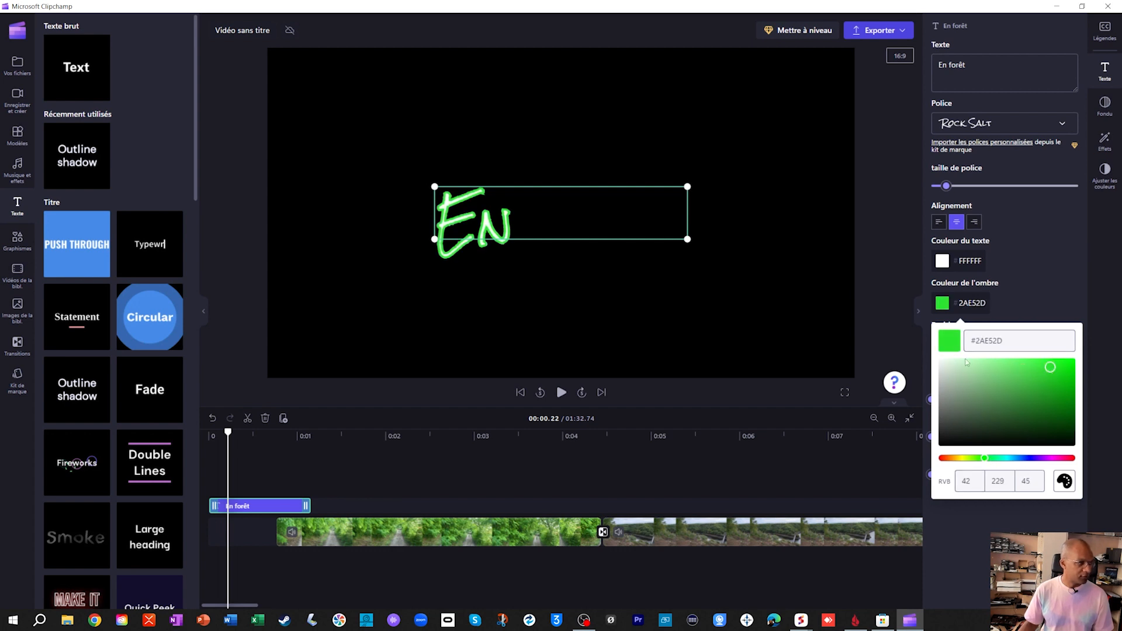
left_click(1023, 285)
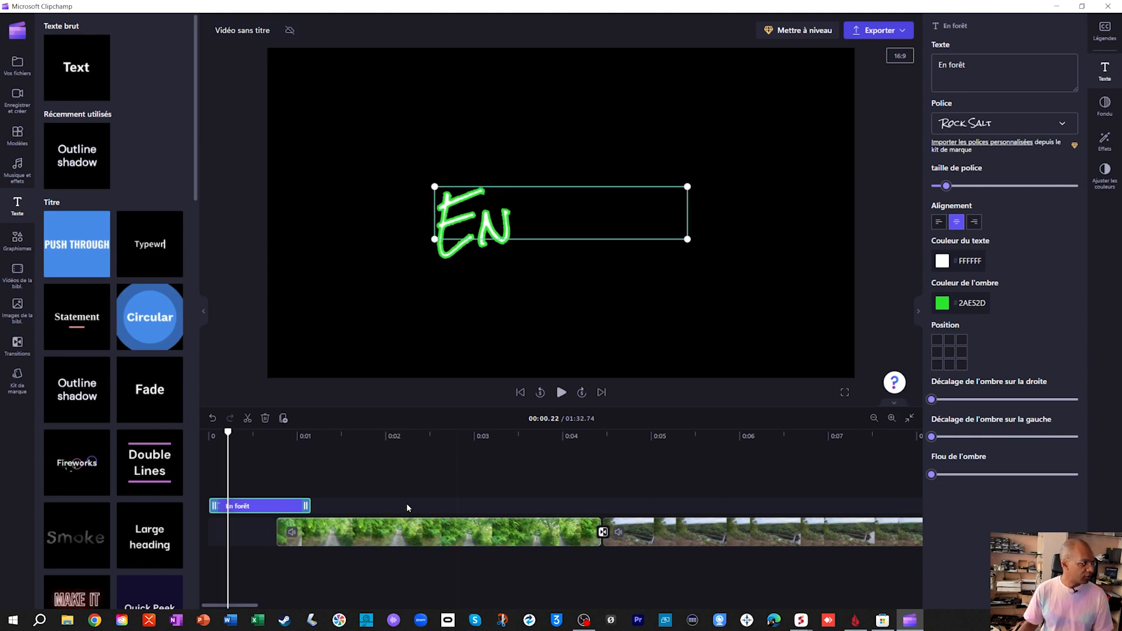
- Set the En forêt title's text colour to black (#000000)
left_click(943, 261)
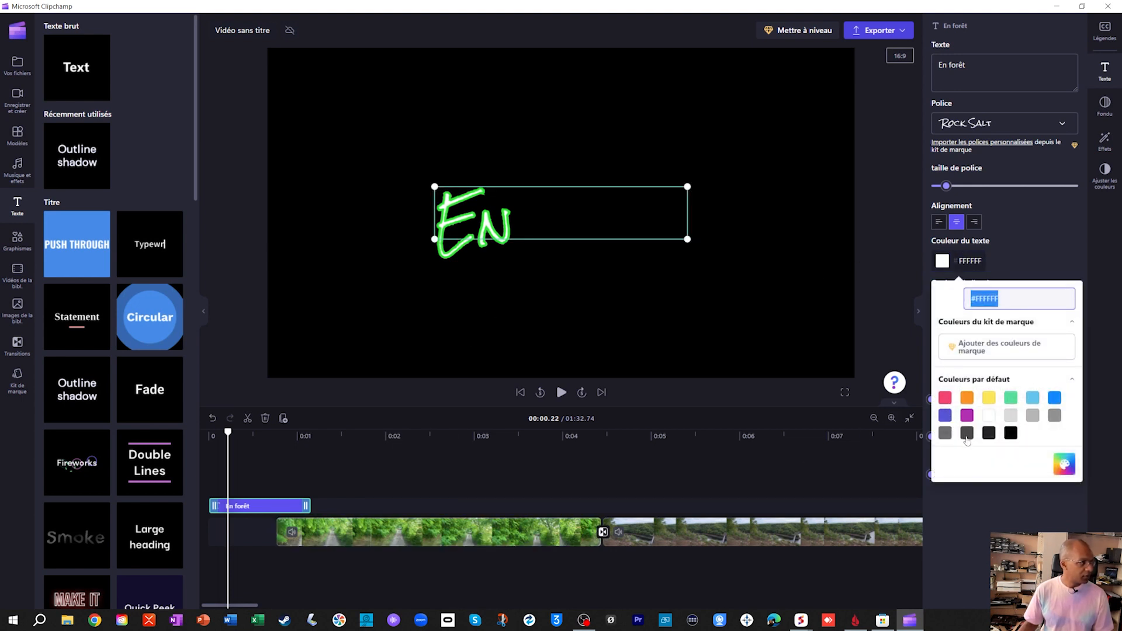
left_click(946, 435)
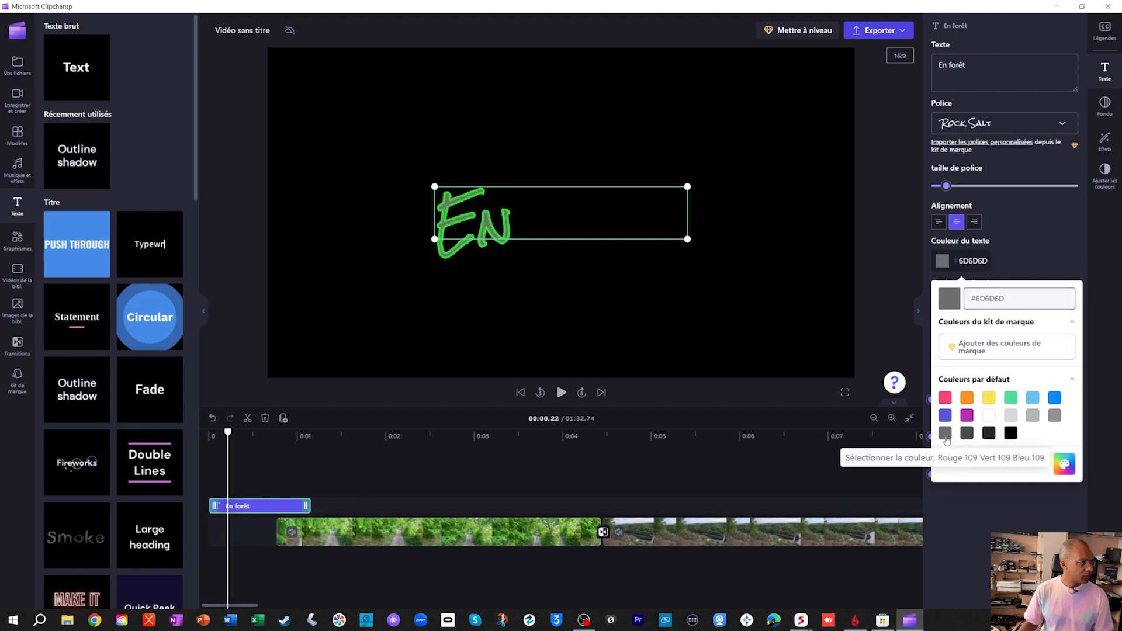
left_click(1007, 438)
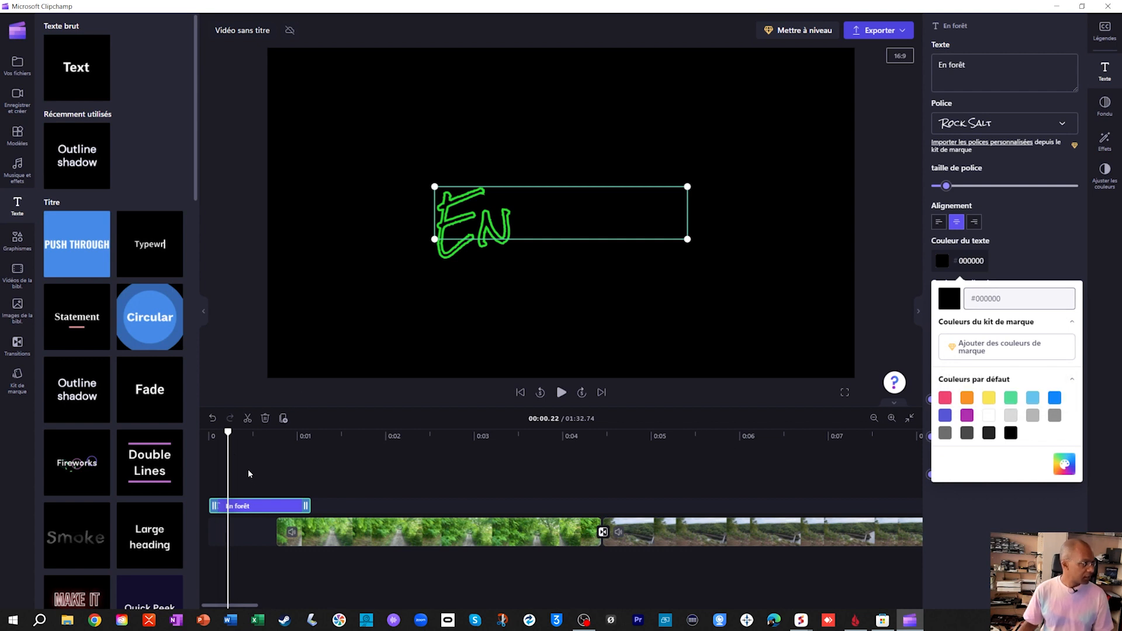
- Preview the opening from 0:00 and extend the En forêt title to end at about 2.4 seconds
left_click(208, 438)
key("space")
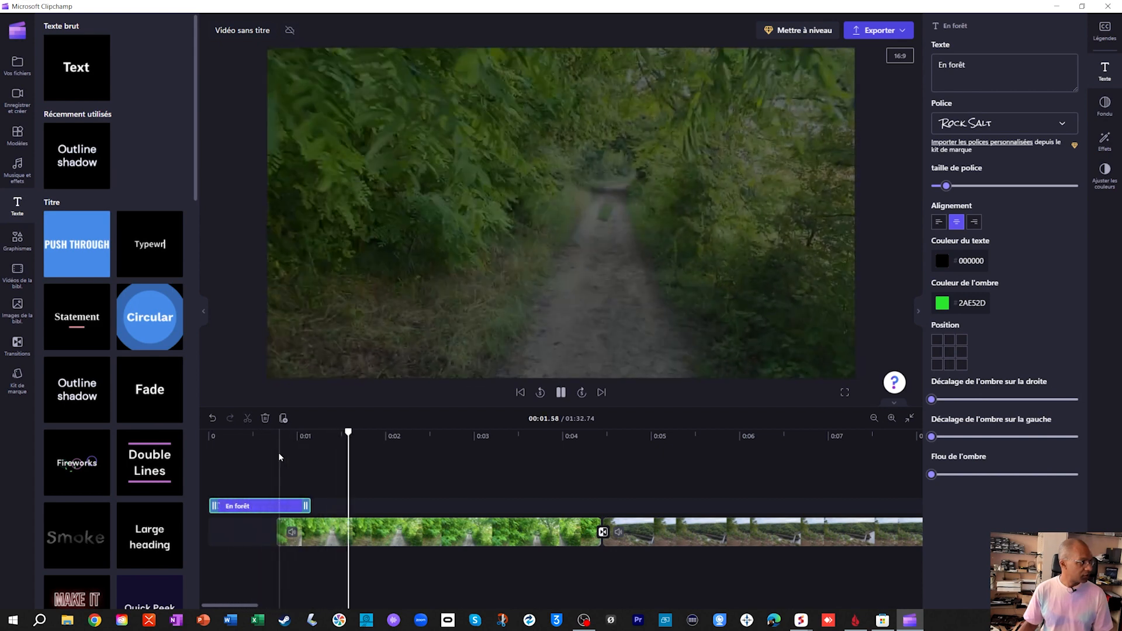
key("space")
left_click_drag(306, 506, 415, 505)
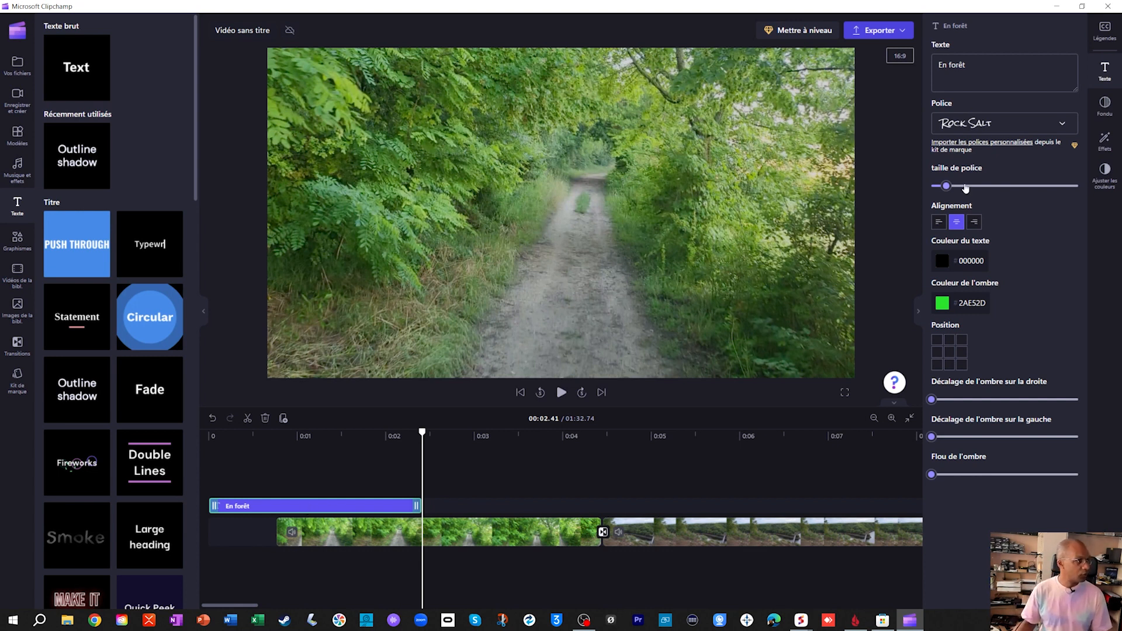
- Set both the opening and closing fades of the En forêt title to 1.5 seconds
left_click(1105, 109)
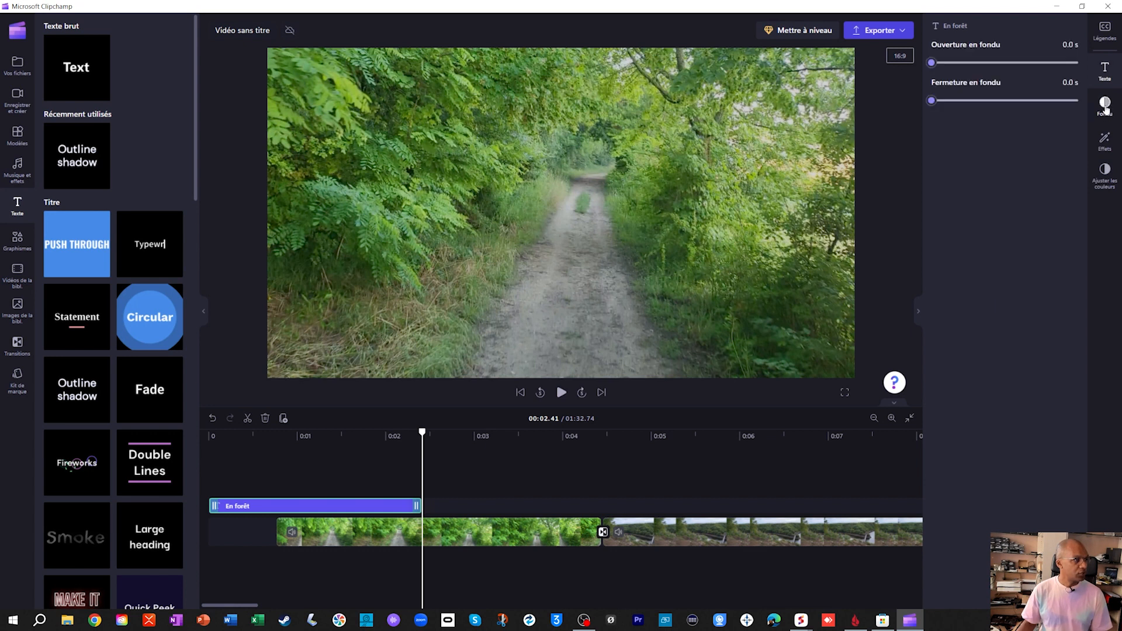
left_click_drag(938, 65, 1080, 61)
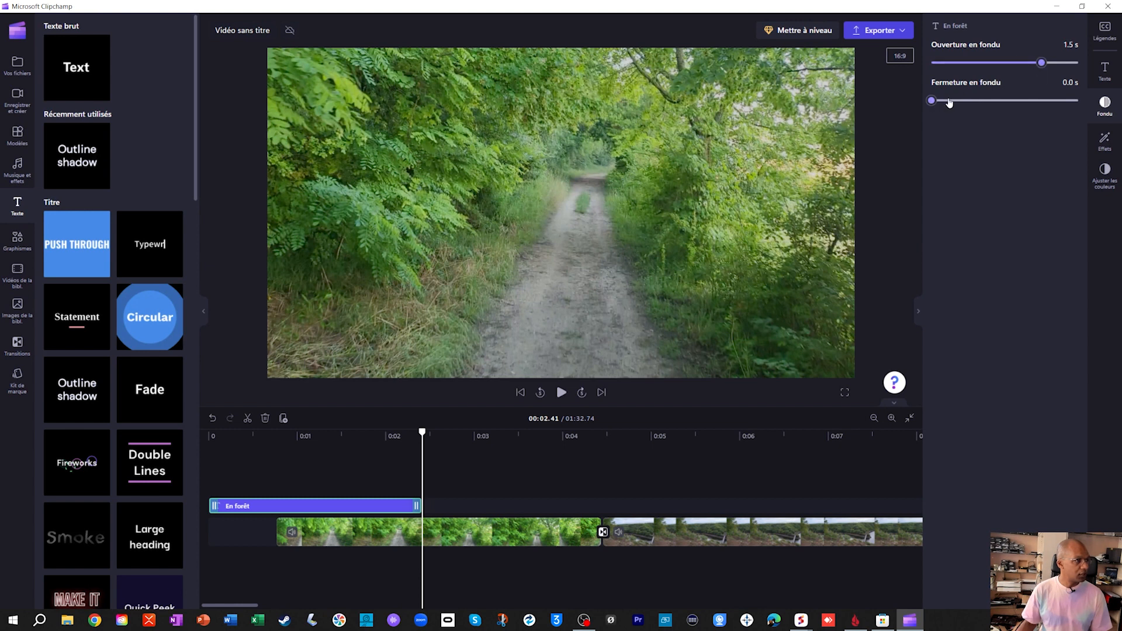
left_click_drag(939, 102, 1027, 100)
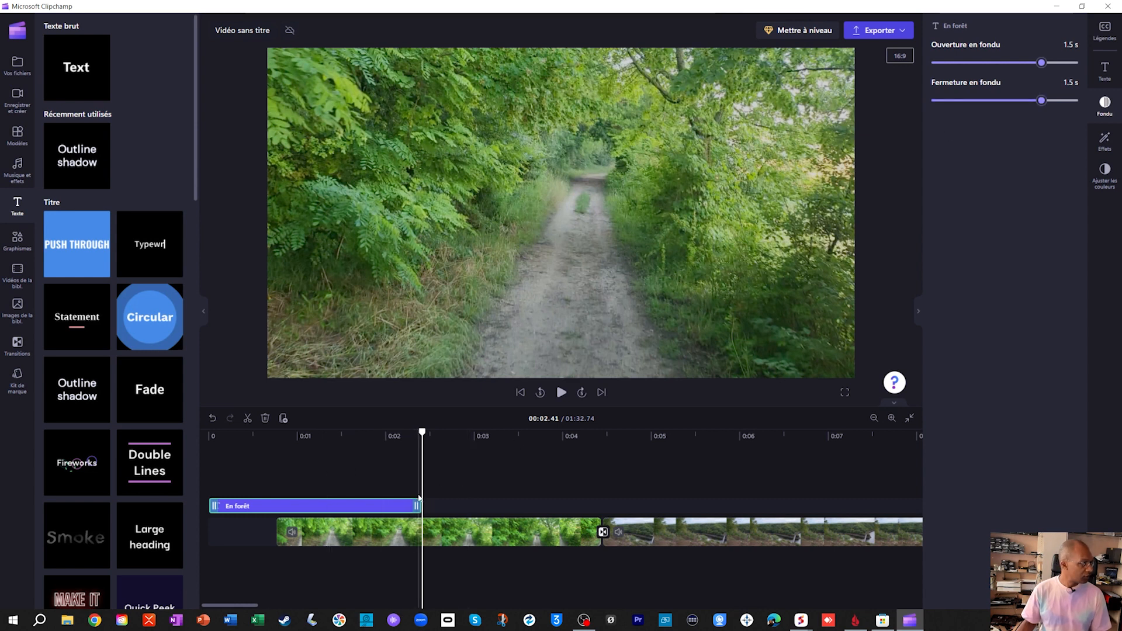
- Extend the En forêt title to end at about 2.9 seconds and preview the film from the start
left_click_drag(418, 498, 467, 501)
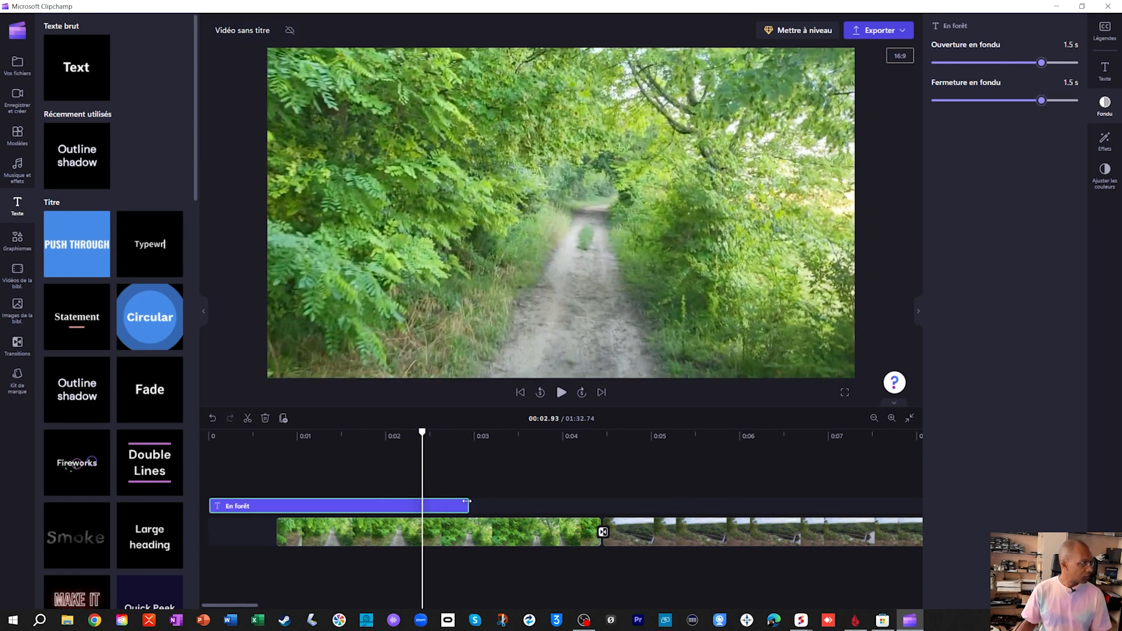
left_click_drag(465, 501, 465, 501)
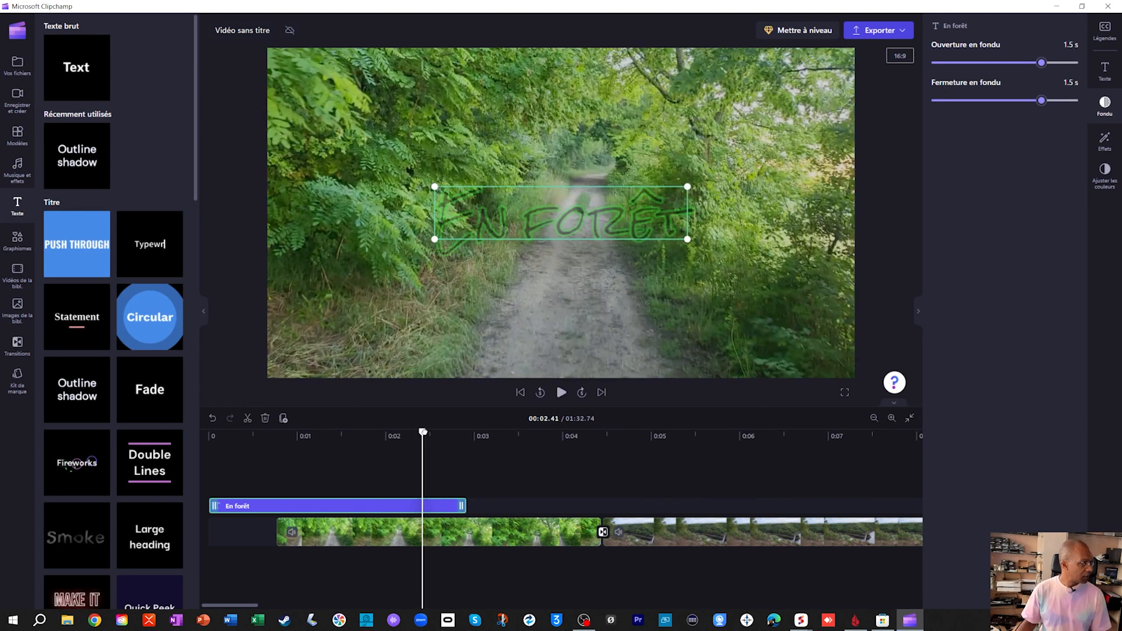
left_click_drag(423, 432, 199, 434)
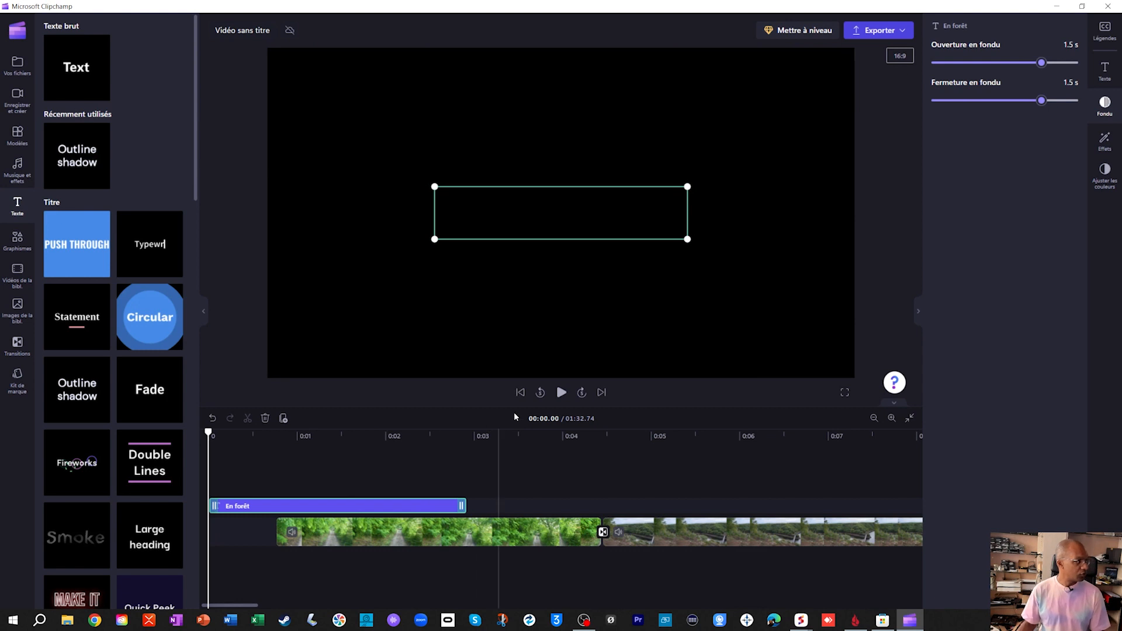
left_click(560, 393)
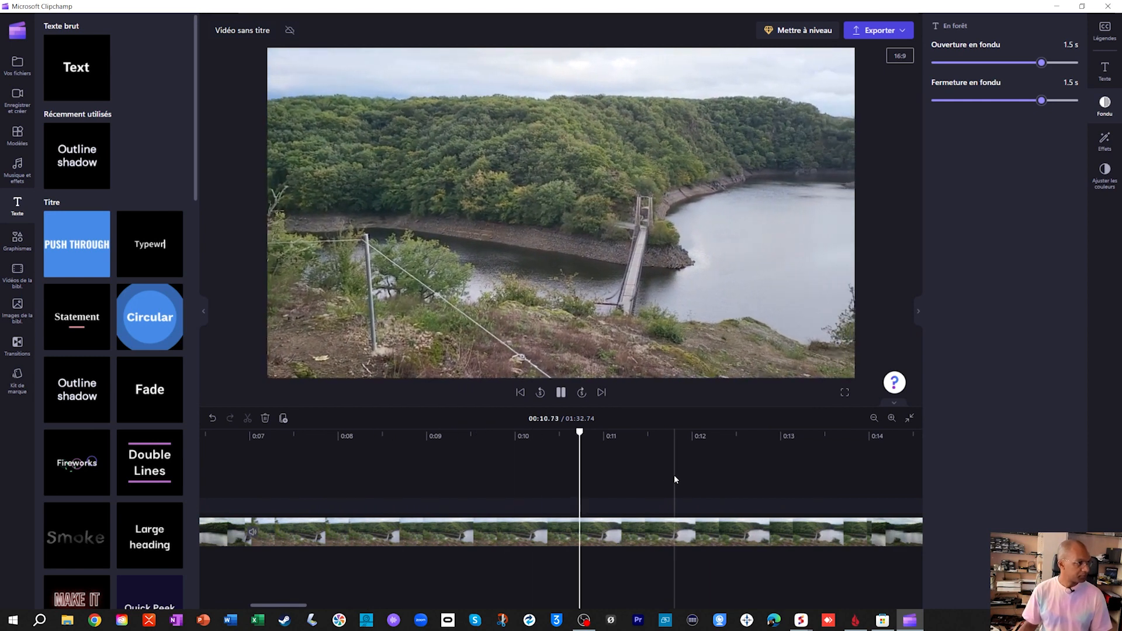
key("space")
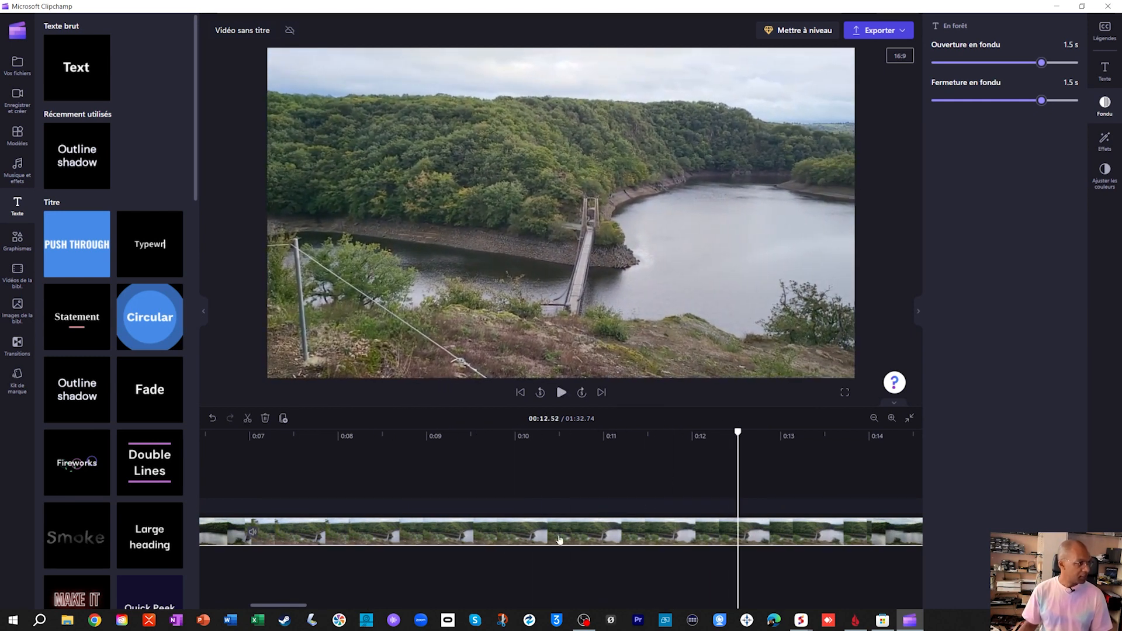
- Set the volume of the lake clip 20221001_180910.mp4 to 20% and preview the film onwards from that clip
left_click(564, 531)
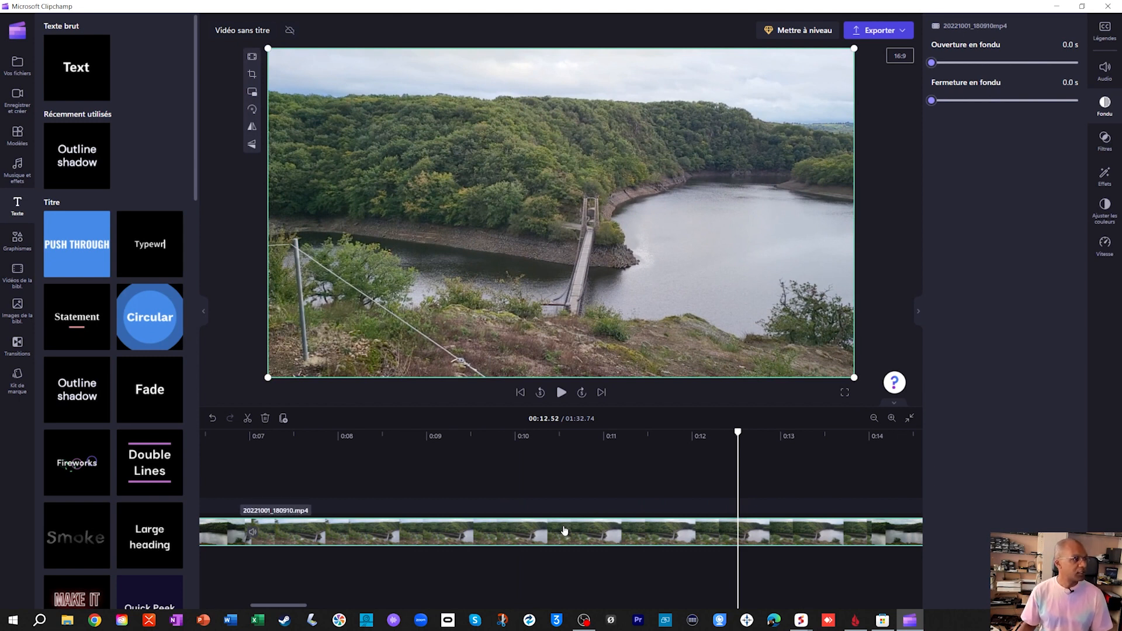
left_click(1106, 67)
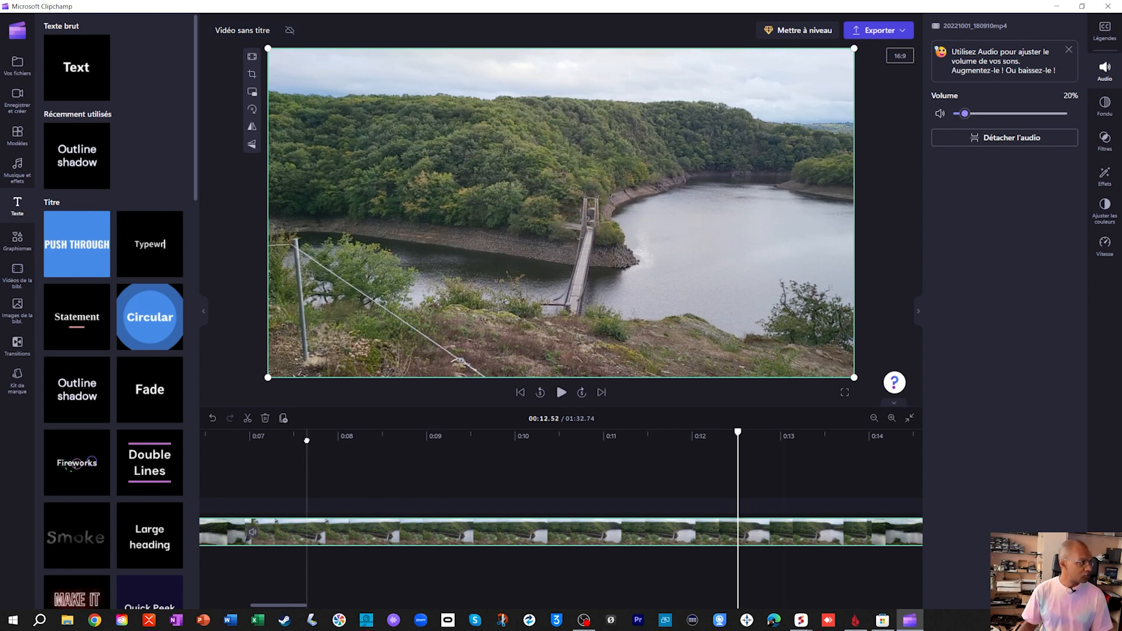
left_click(290, 458)
key("space")
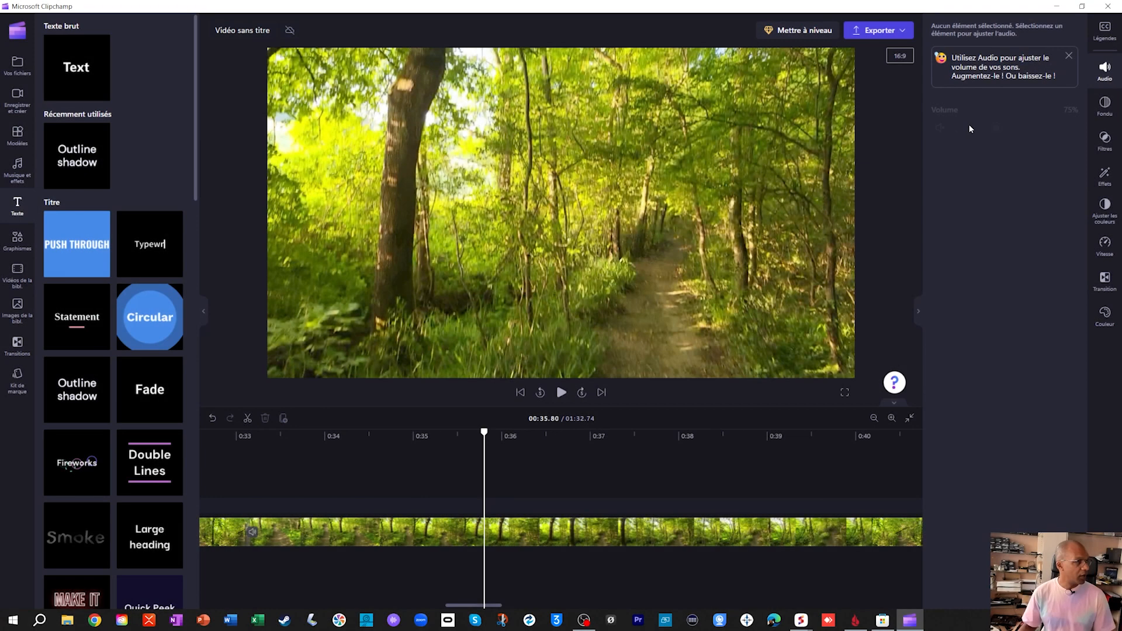
- Place musique.mp3 on its own track beneath the clips, starting at about 2.9 seconds, and set its volume to 49%
left_click(18, 69)
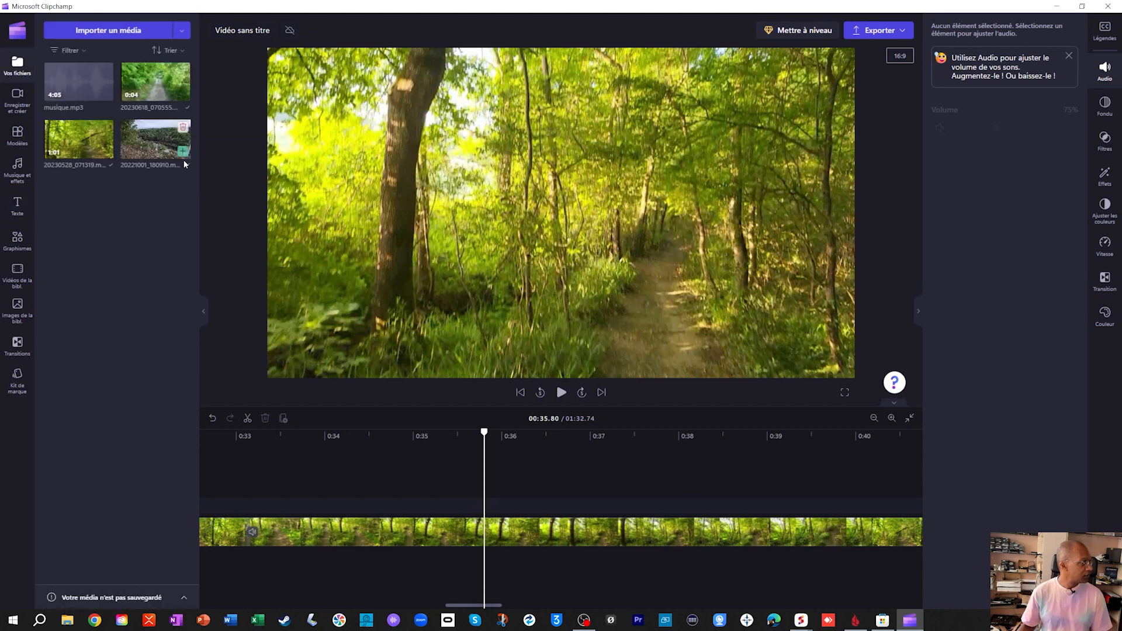
left_click_drag(72, 88, 214, 584)
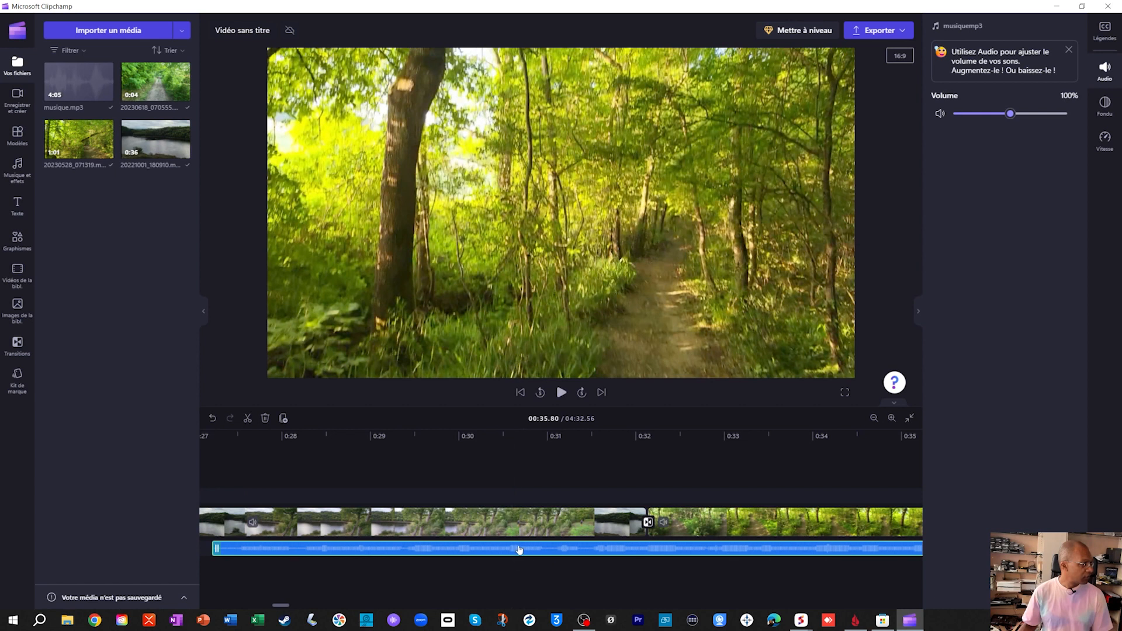
left_click_drag(507, 553, 428, 560)
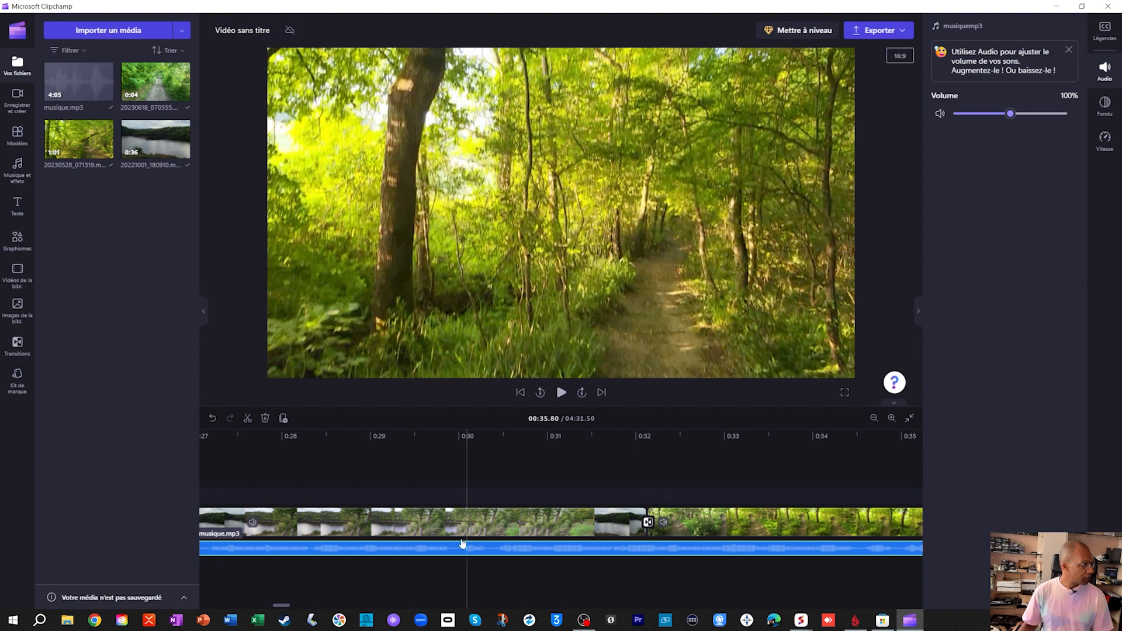
left_click(520, 392)
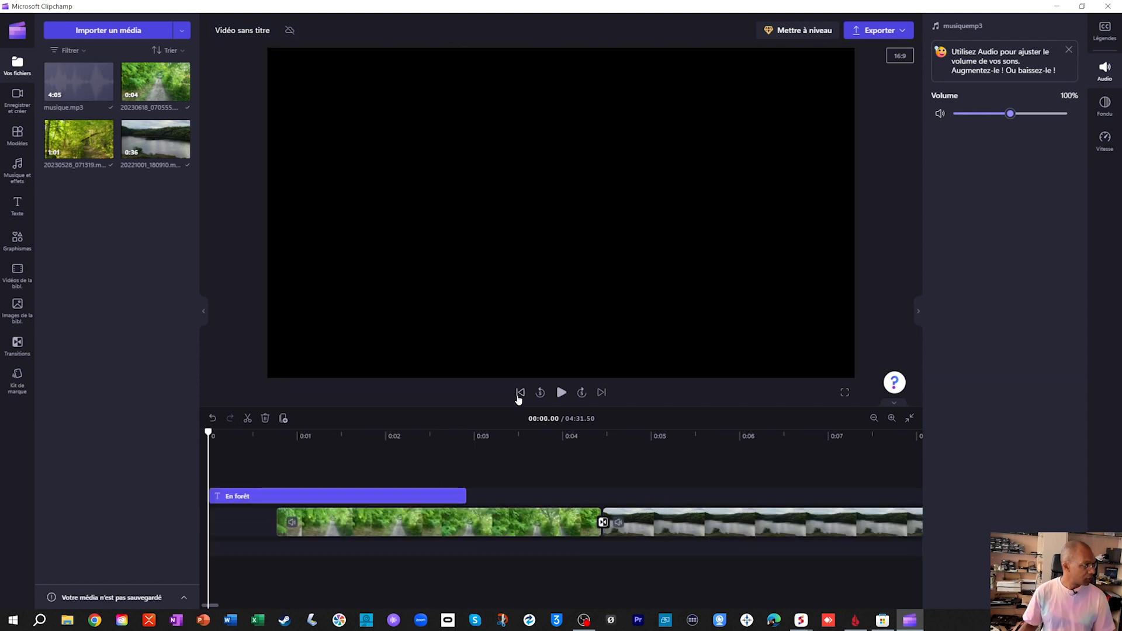
left_click(240, 547)
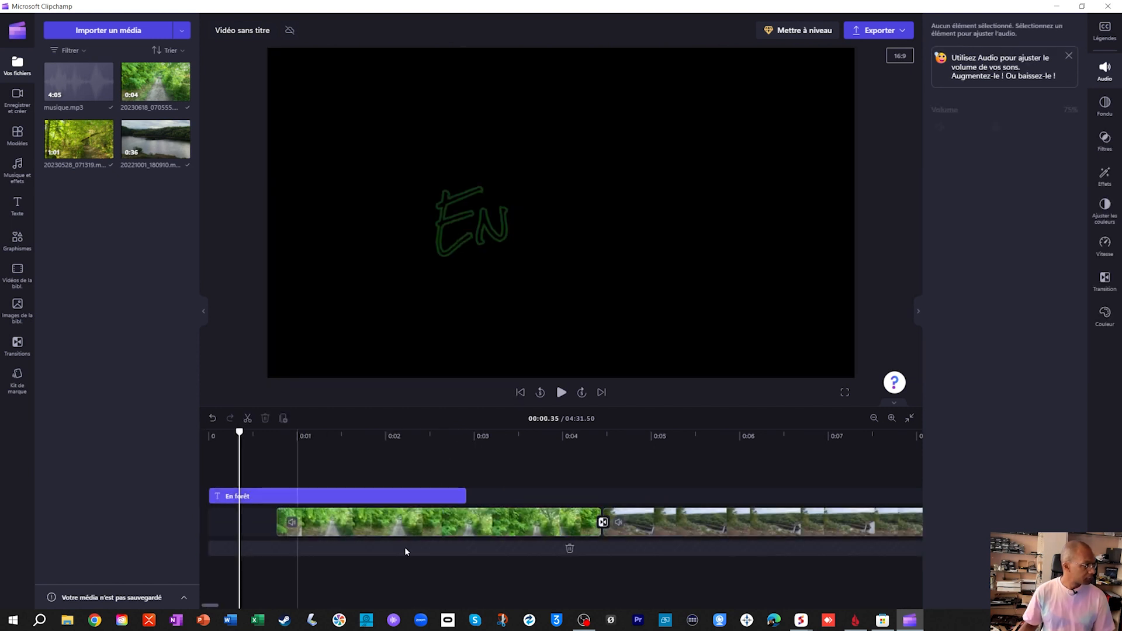
left_click(570, 550)
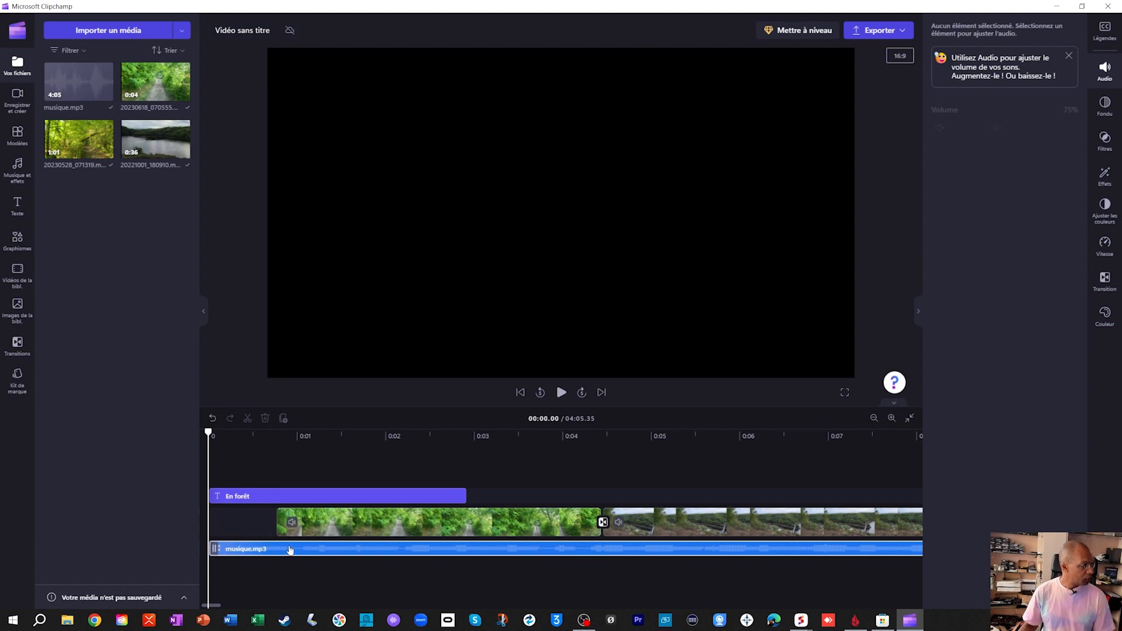
left_click_drag(290, 551, 548, 548)
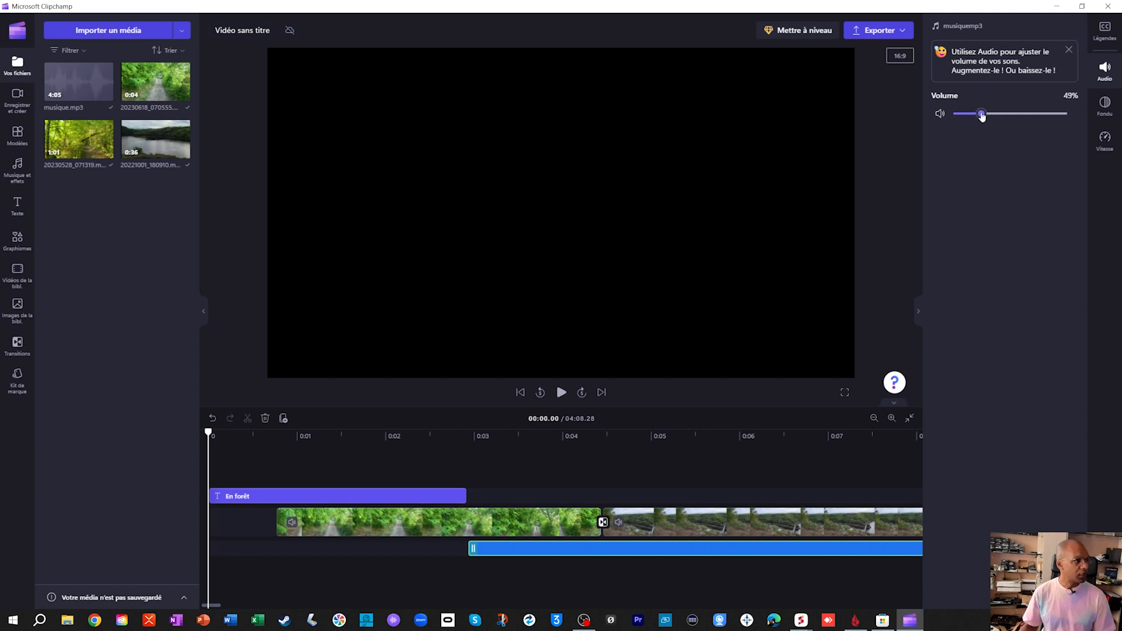
- Set the opening and closing fades of musique.mp3 to 2.0 seconds and preview the film from the start
left_click(1106, 104)
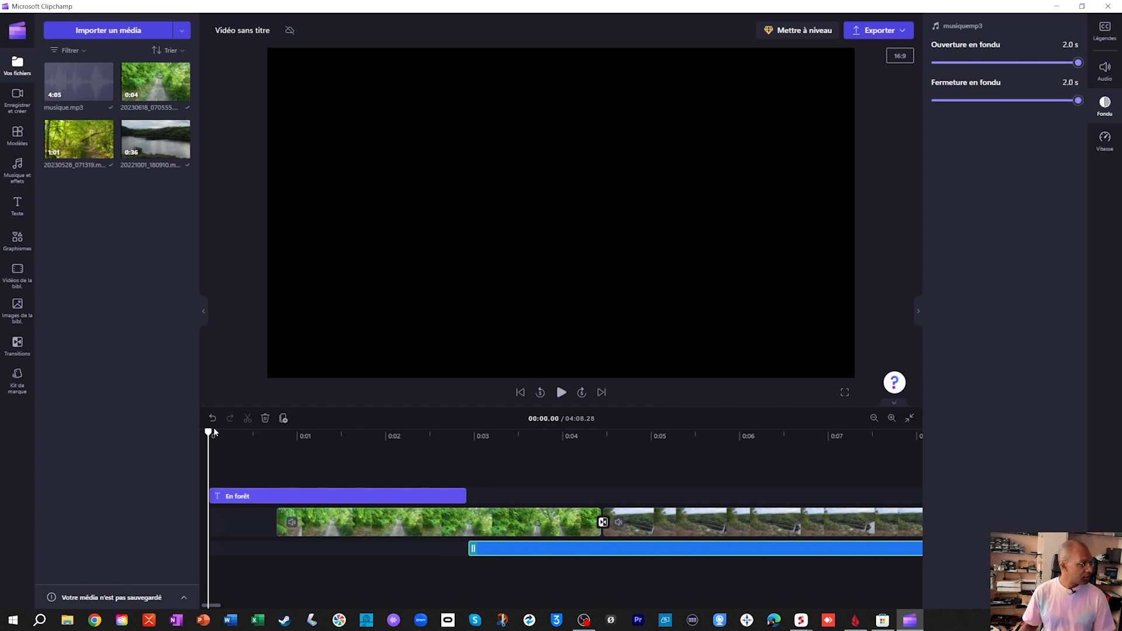
left_click(522, 395)
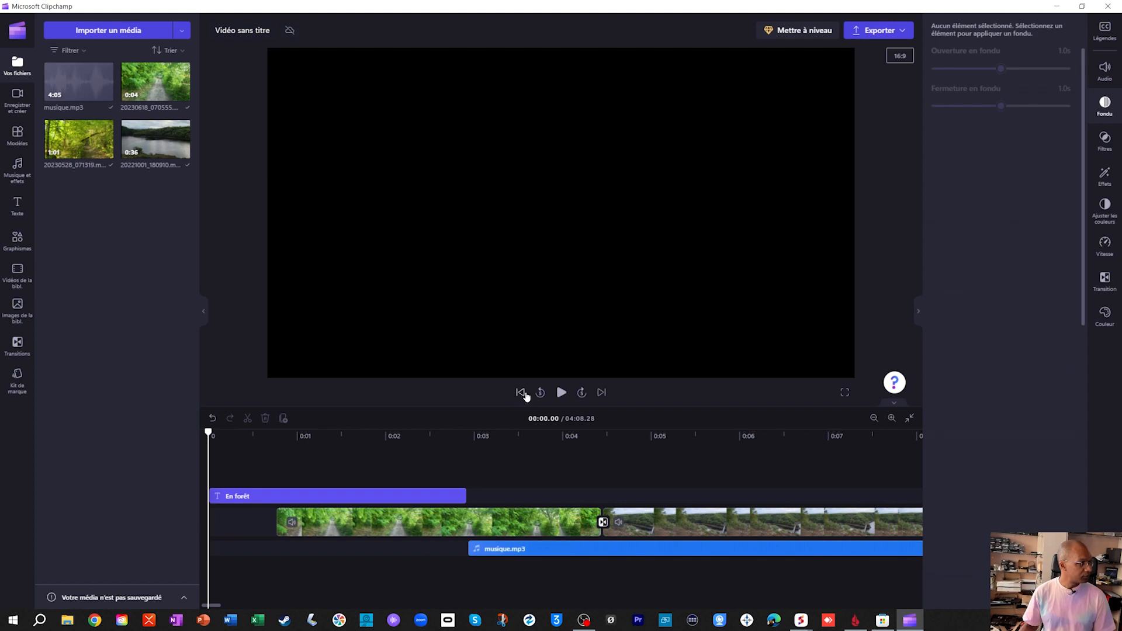
left_click(561, 393)
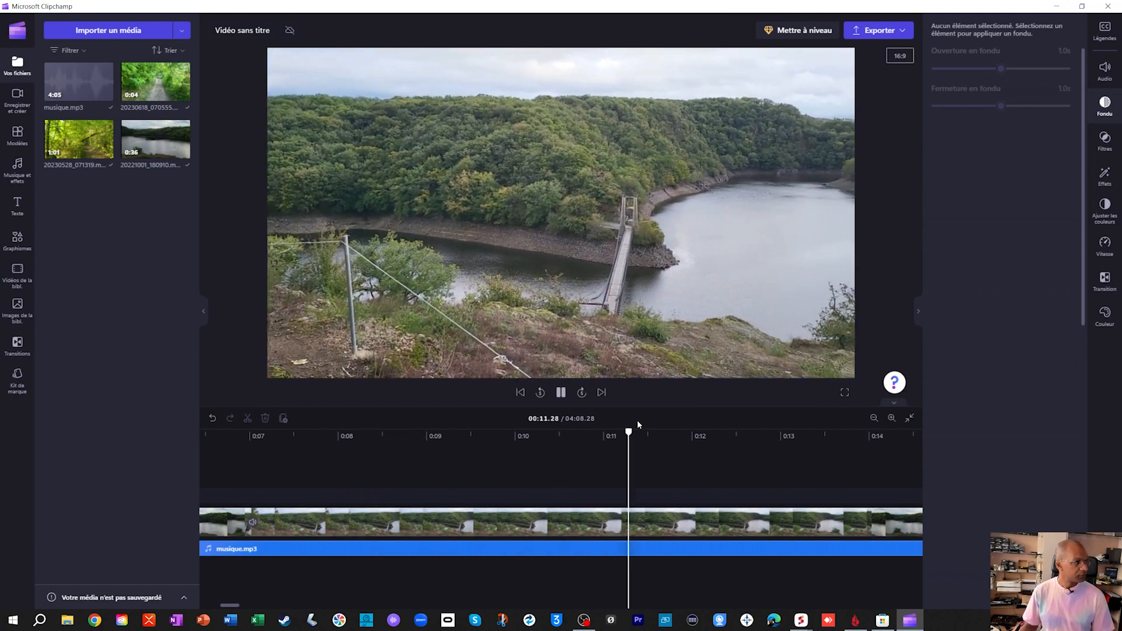
key("space")
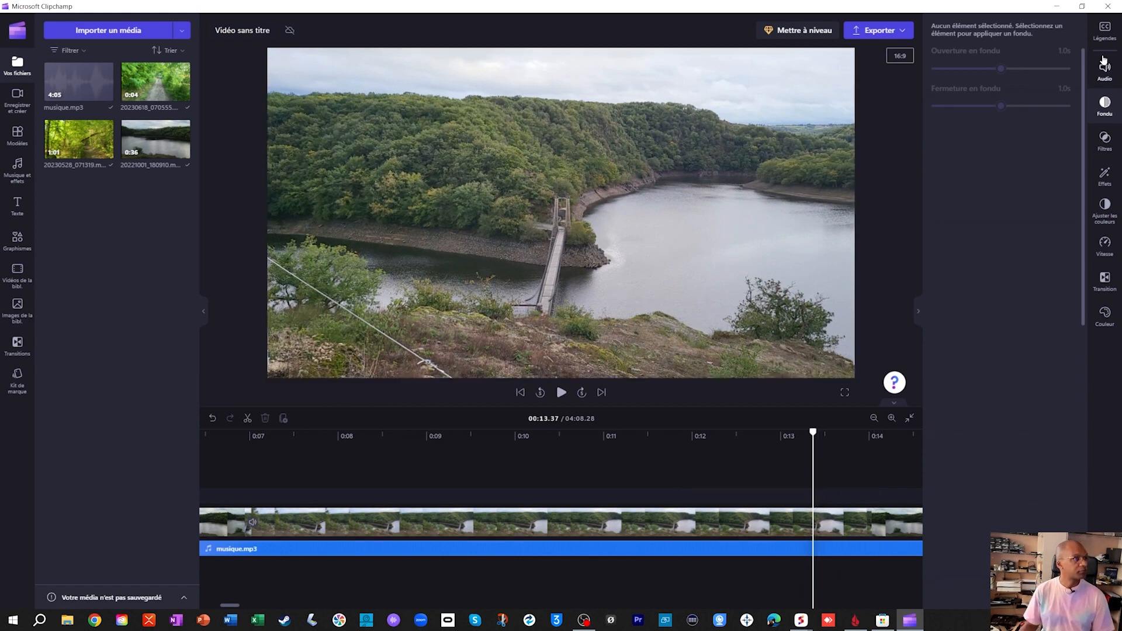
- Trim the end of musique.mp3 to about 1:36, slightly past the end of the last clip
left_click(602, 393)
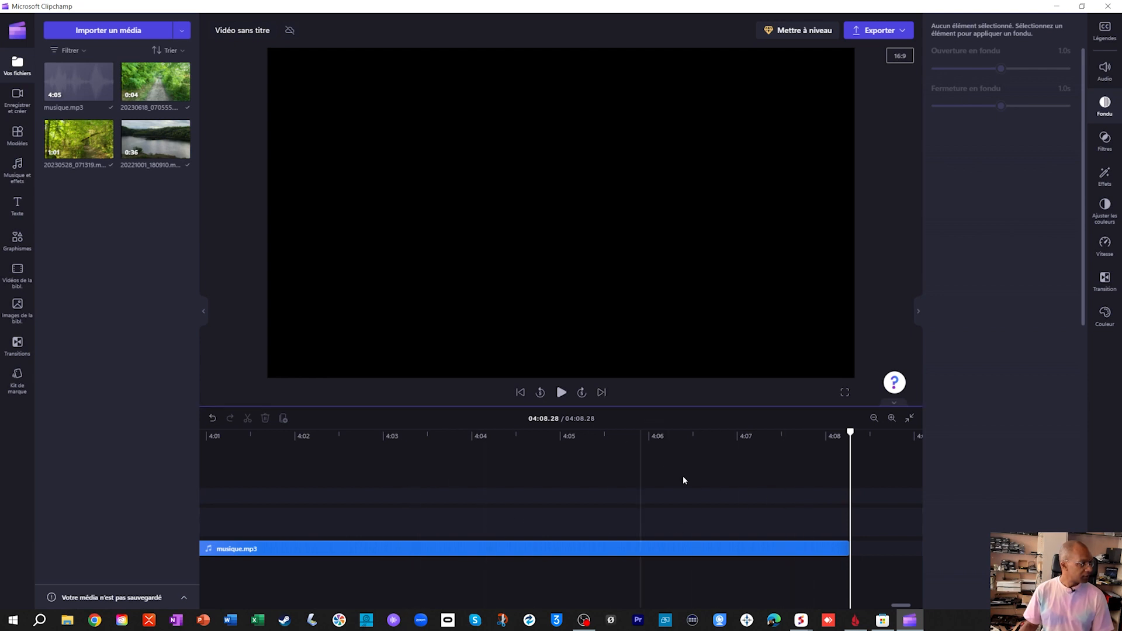
left_click(834, 549)
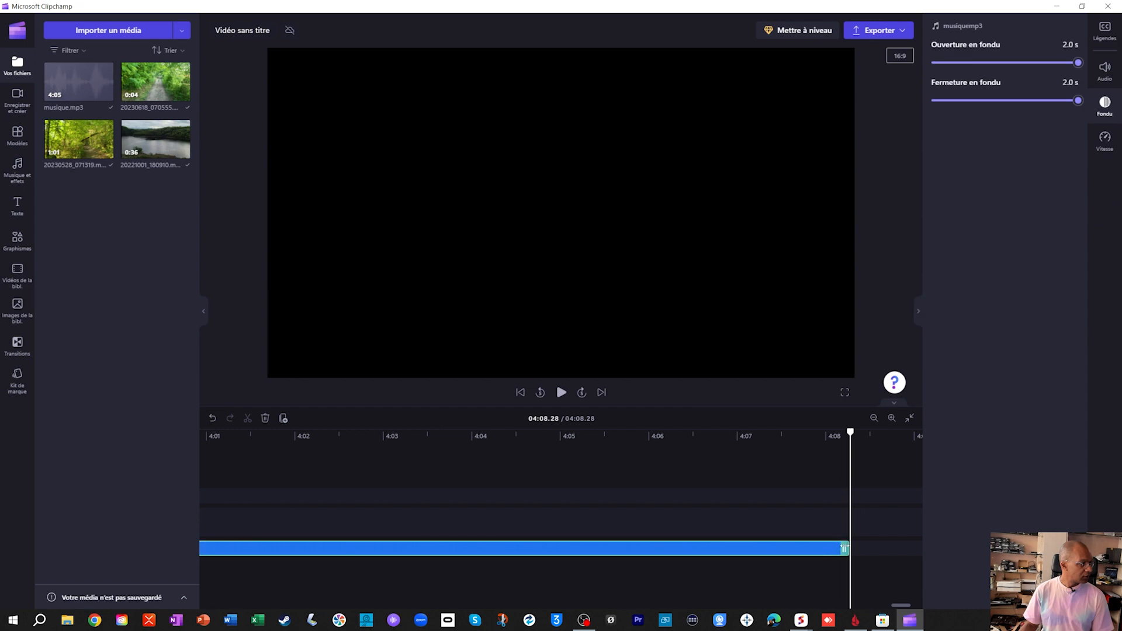
left_click_drag(845, 548, 409, 535)
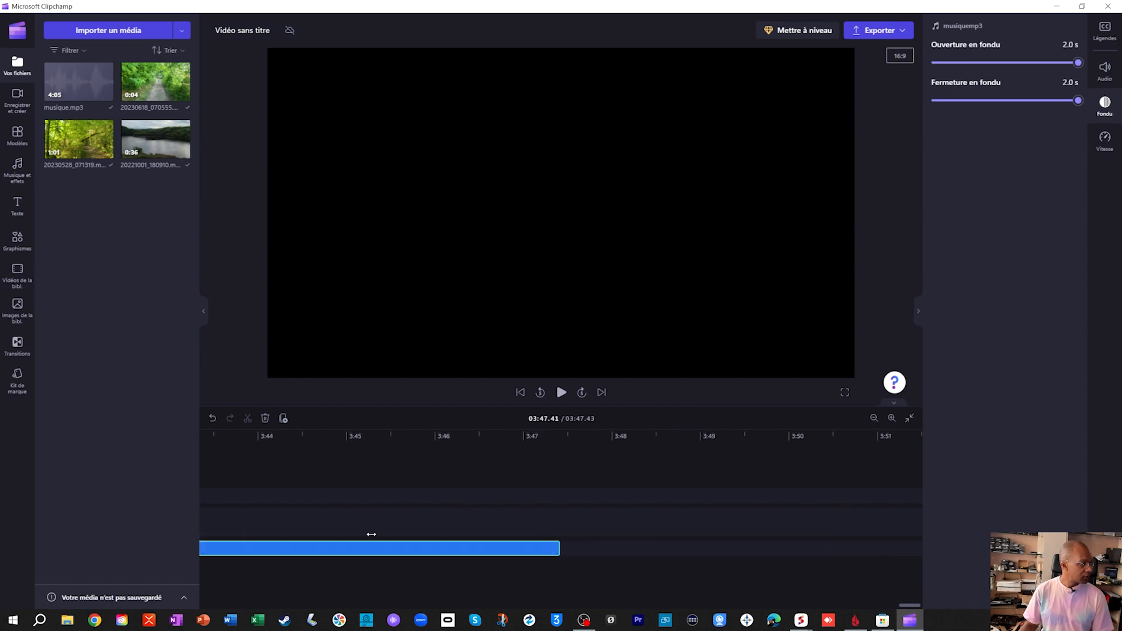
left_click_drag(247, 556, 637, 547)
left_click_drag(712, 551, 866, 553)
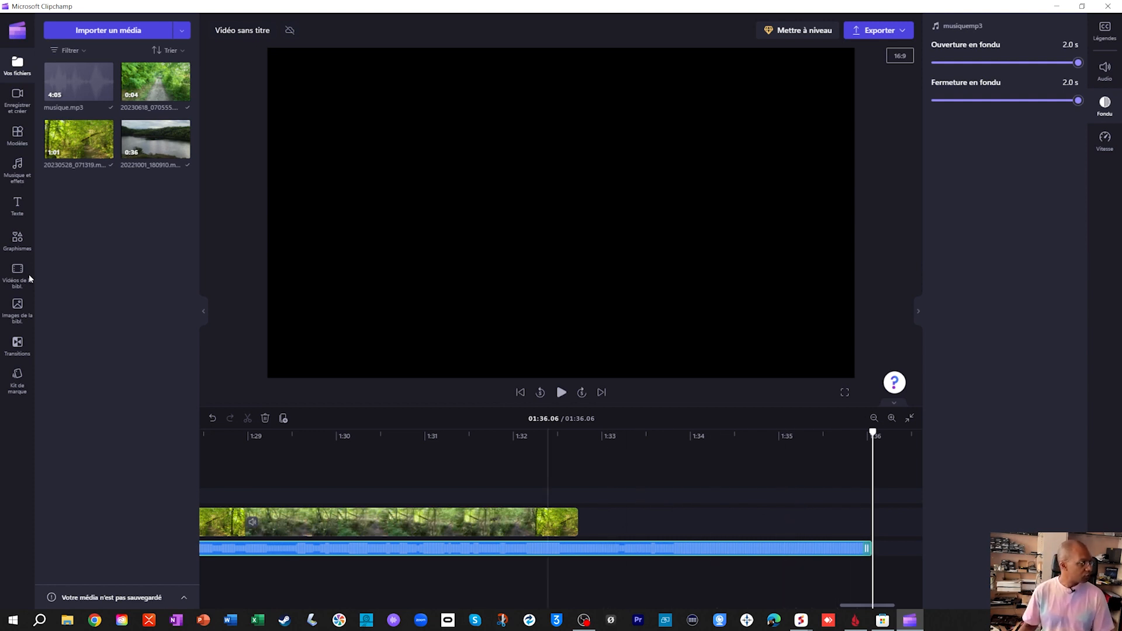
- Add a Credits Roll title directly after the last clip and shorten it to end with the music at about 1:36
left_click(19, 205)
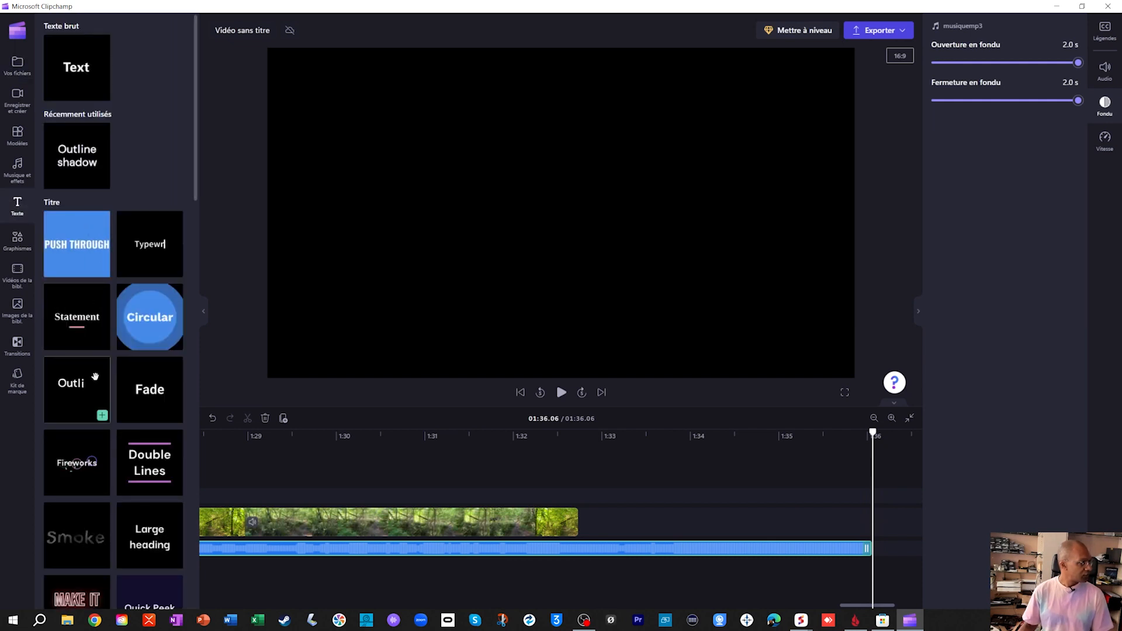
scroll(155, 362, "down", 2)
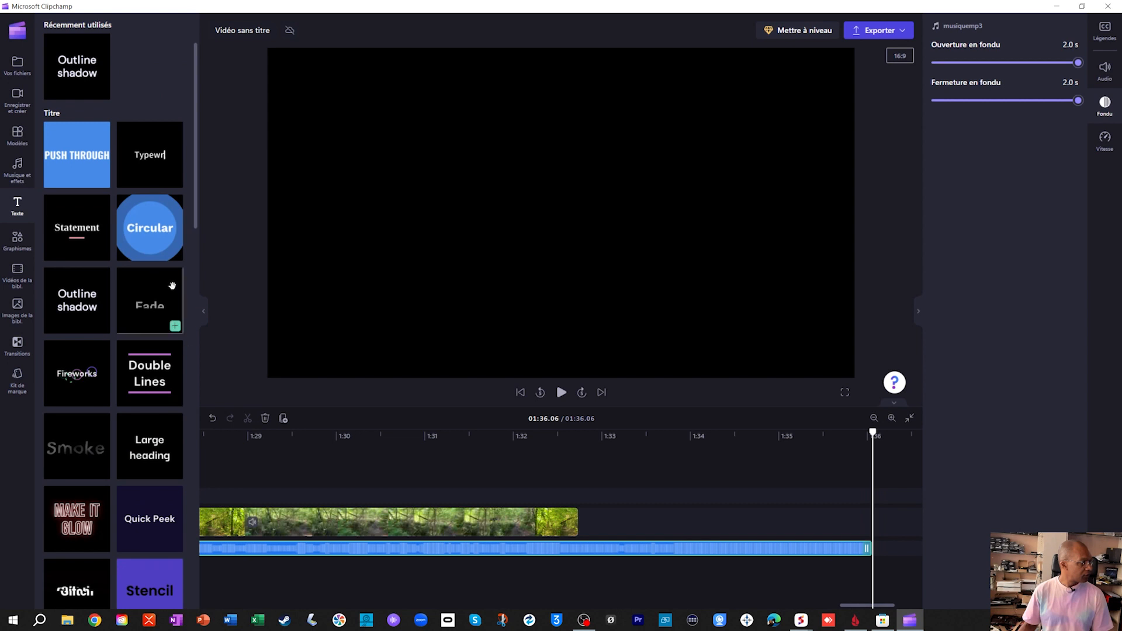
scroll(170, 292, "down", 5)
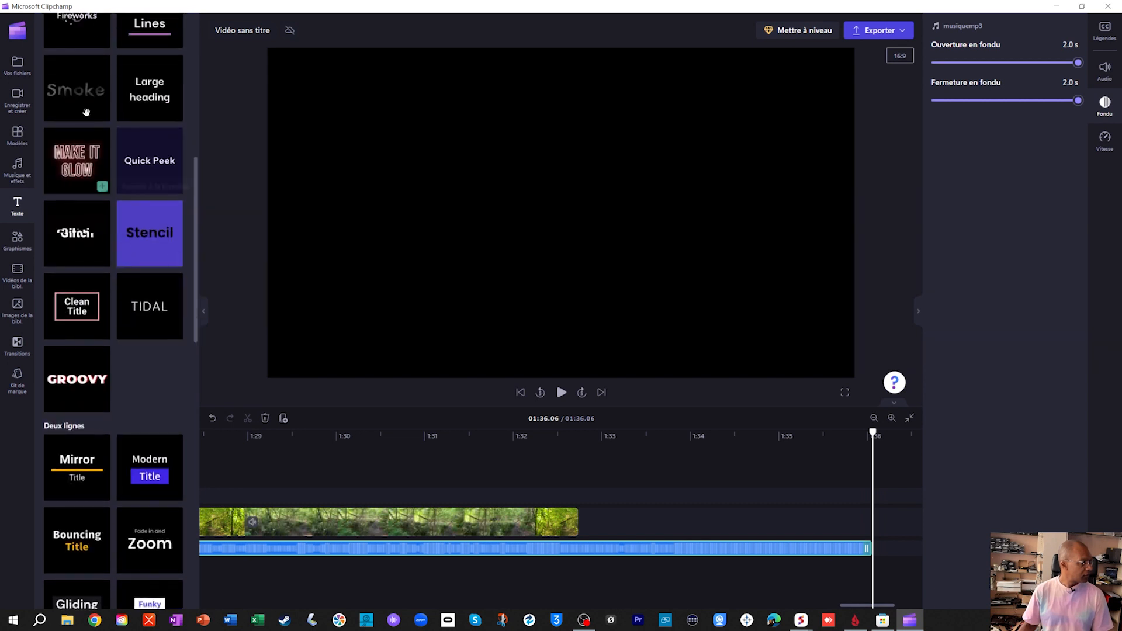
scroll(147, 255, "down", 5)
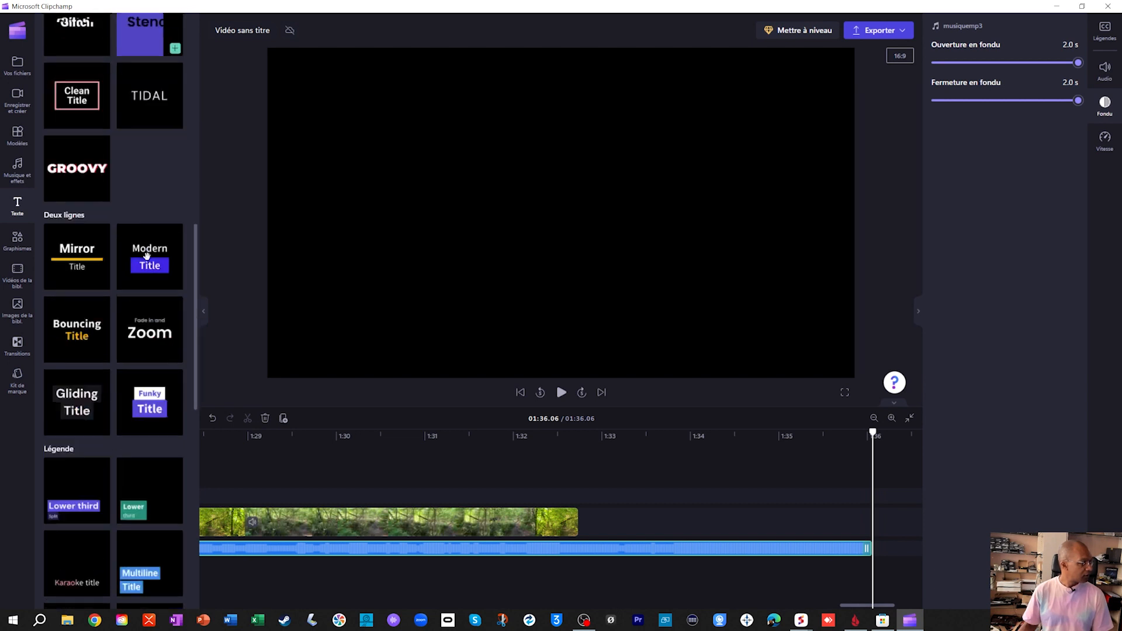
scroll(146, 259, "down", 1)
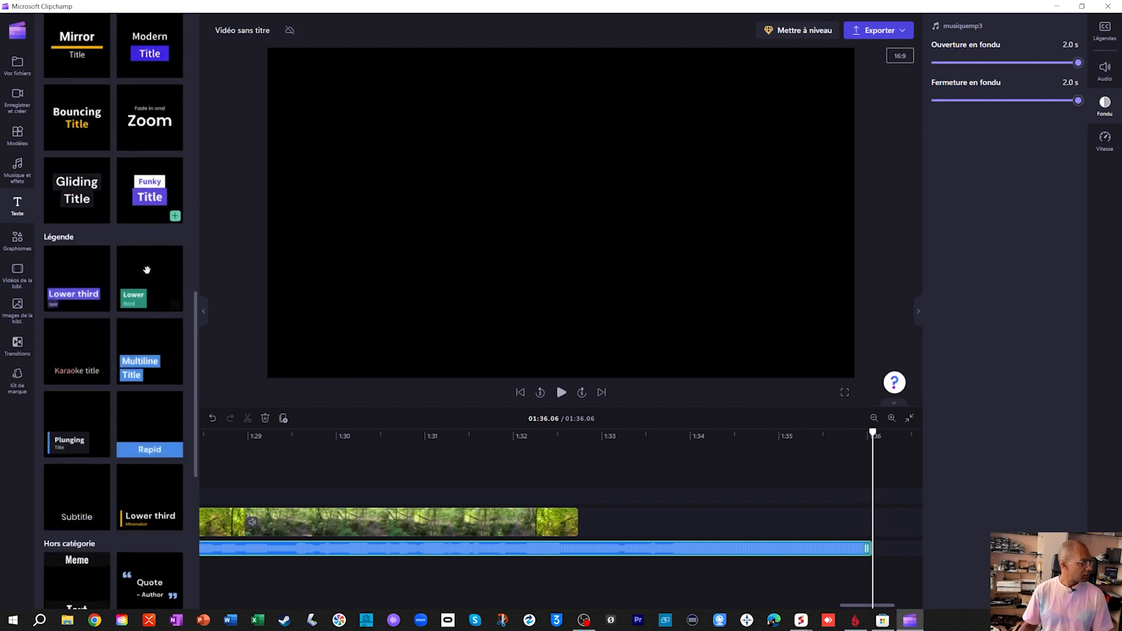
scroll(147, 269, "down", 5)
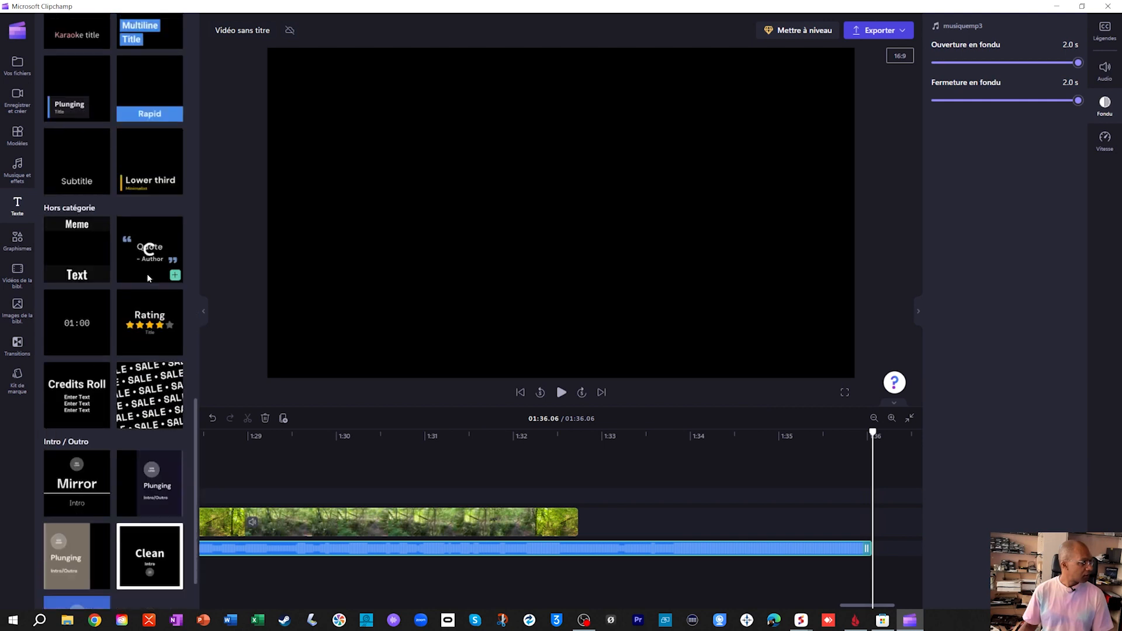
scroll(148, 291, "down", 1)
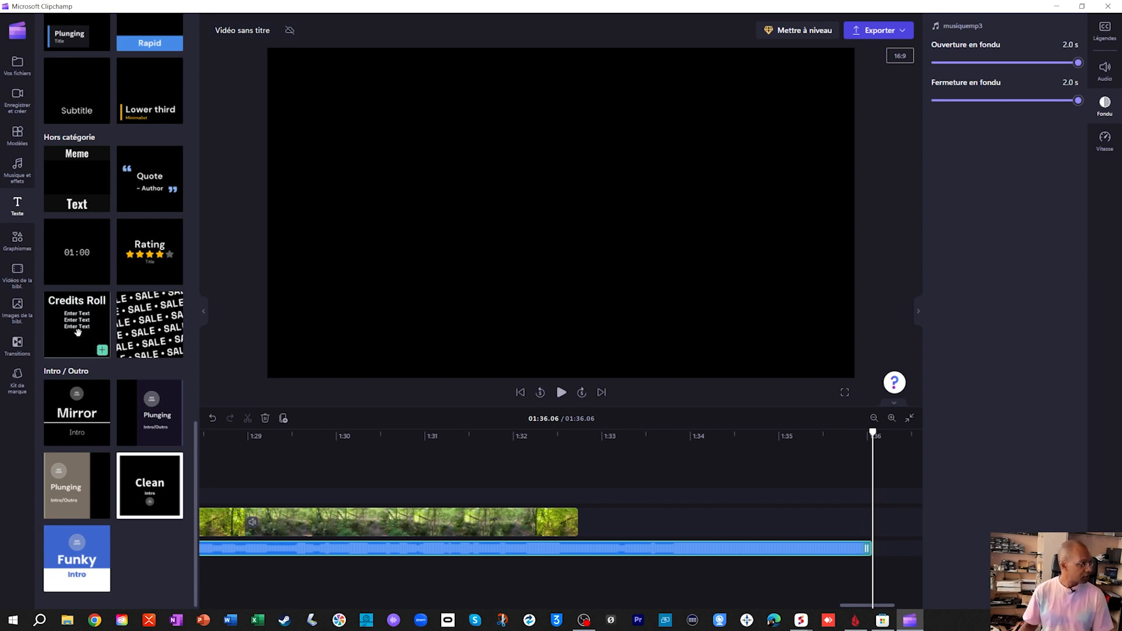
left_click_drag(66, 327, 630, 503)
left_click_drag(629, 496, 600, 495)
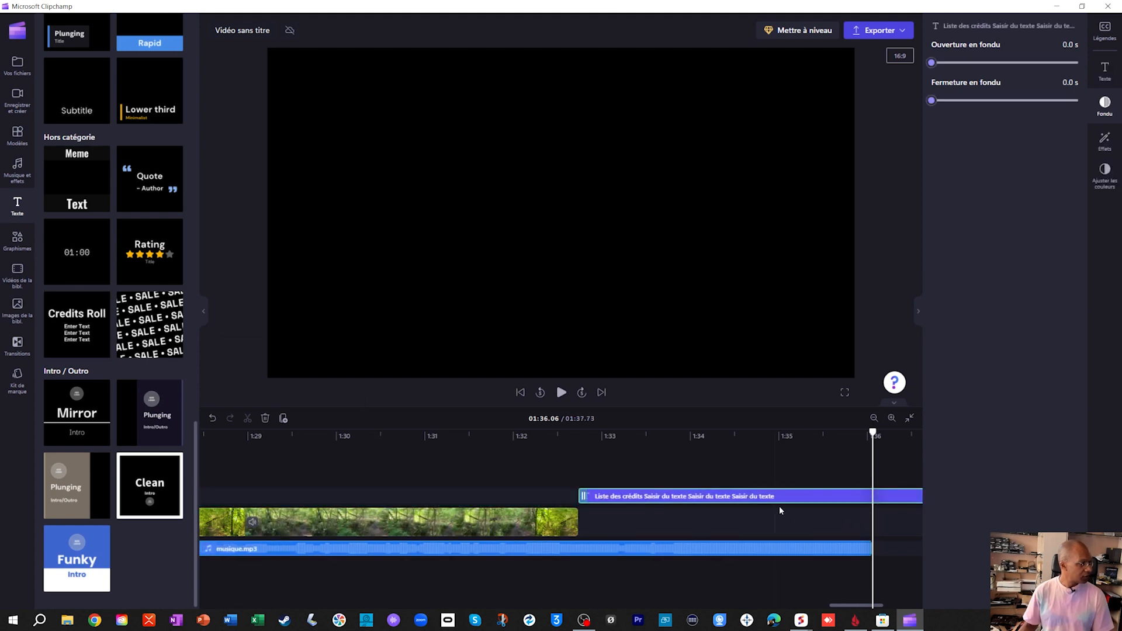
left_click_drag(842, 605, 859, 606)
left_click_drag(796, 494, 699, 499)
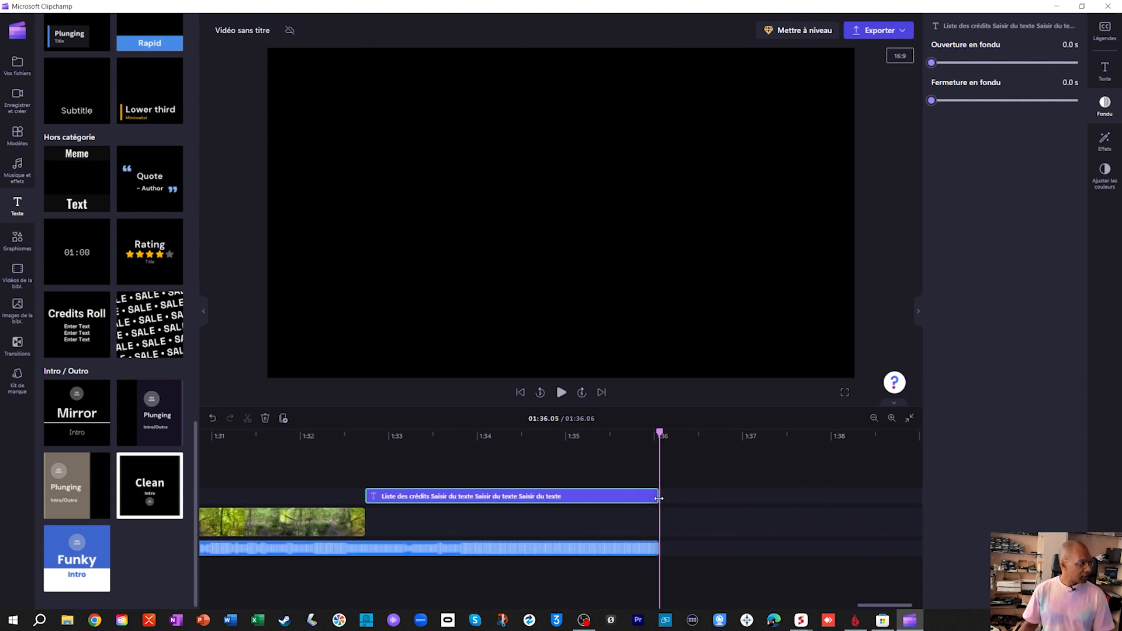
- Set both the opening and closing fades of the credits title to 2.0 seconds and check the credits at about 1:33.9
left_click(624, 553)
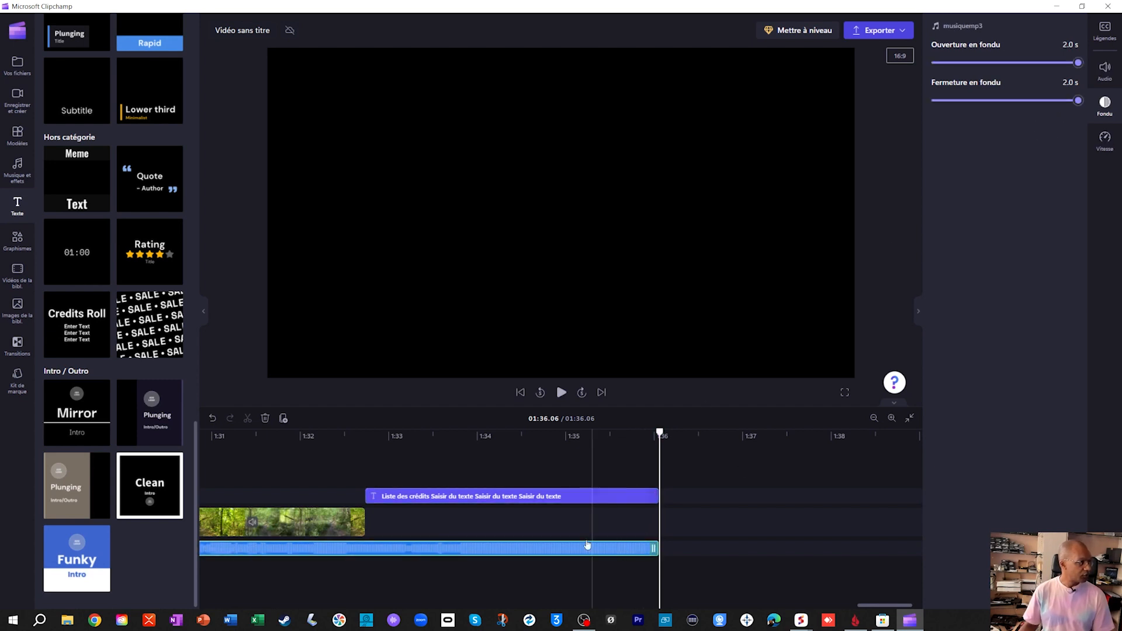
left_click(626, 498)
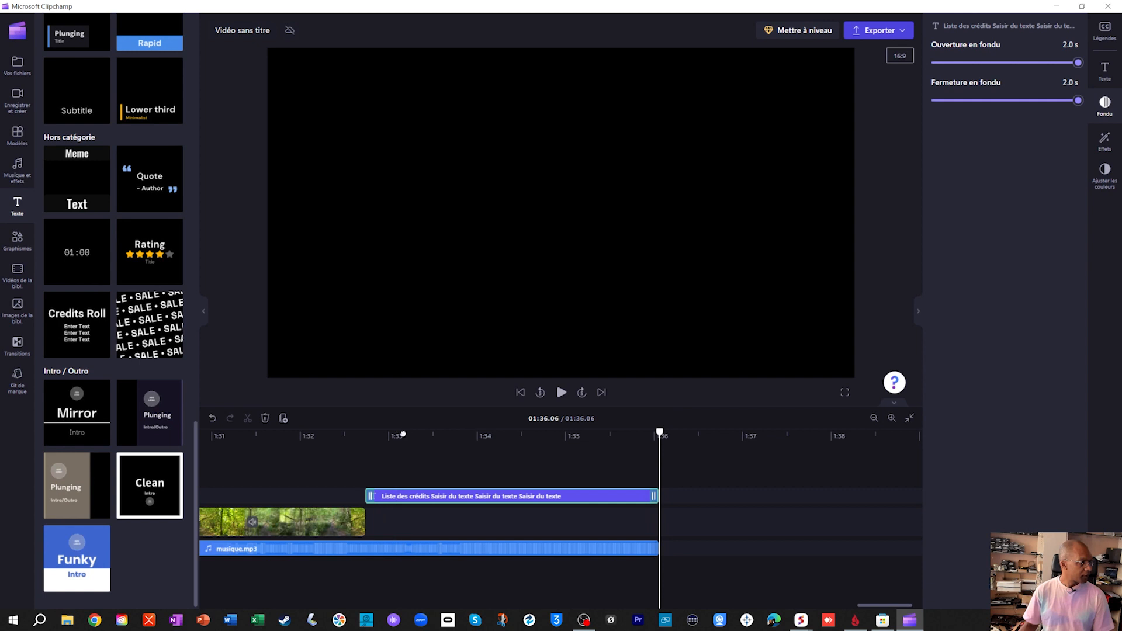
left_click_drag(660, 433, 473, 429)
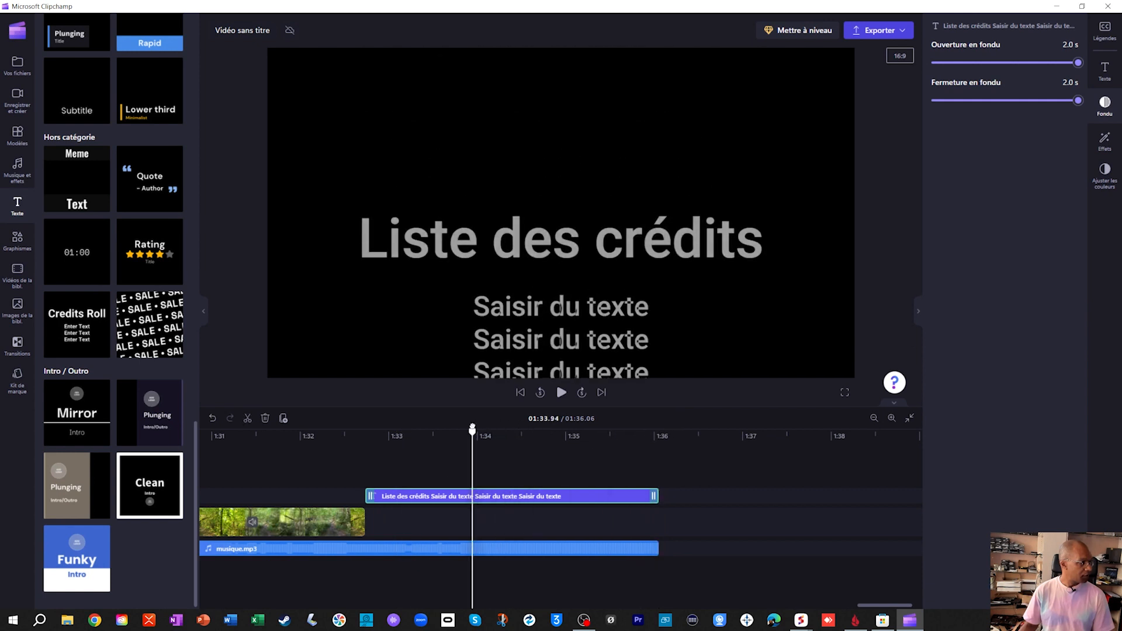
- Replace the credits text with the lines "C'était Ballade en forêt", "22 juillet 2023", "Merci à la nature" and "Merci aux oiseaux pour leurs chants"
double_click(529, 244)
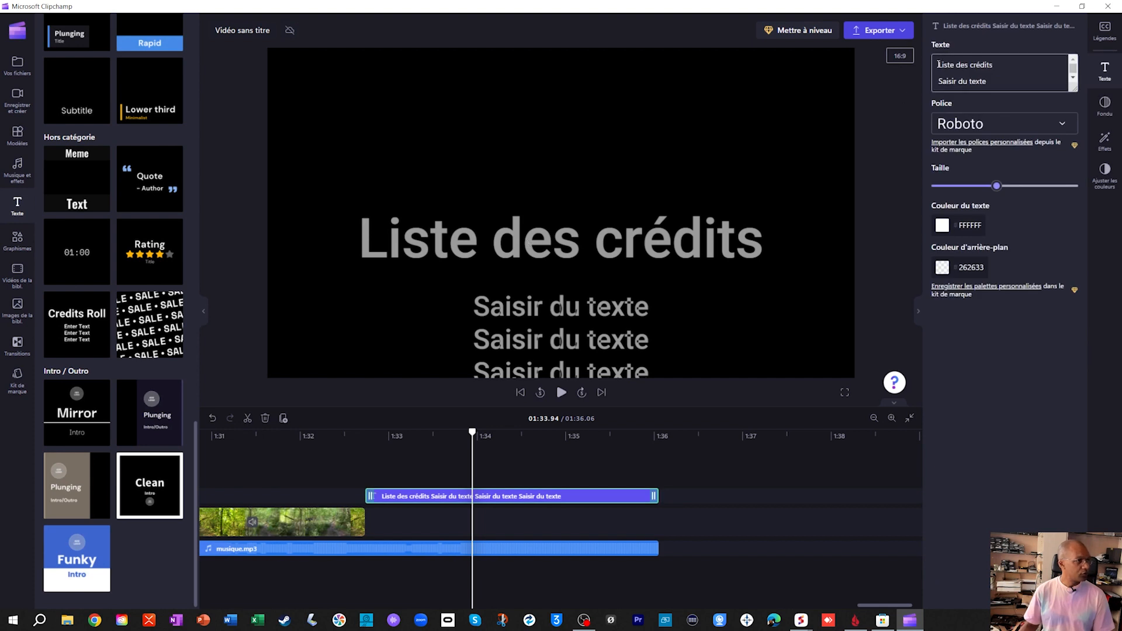
left_click_drag(995, 67, 941, 68)
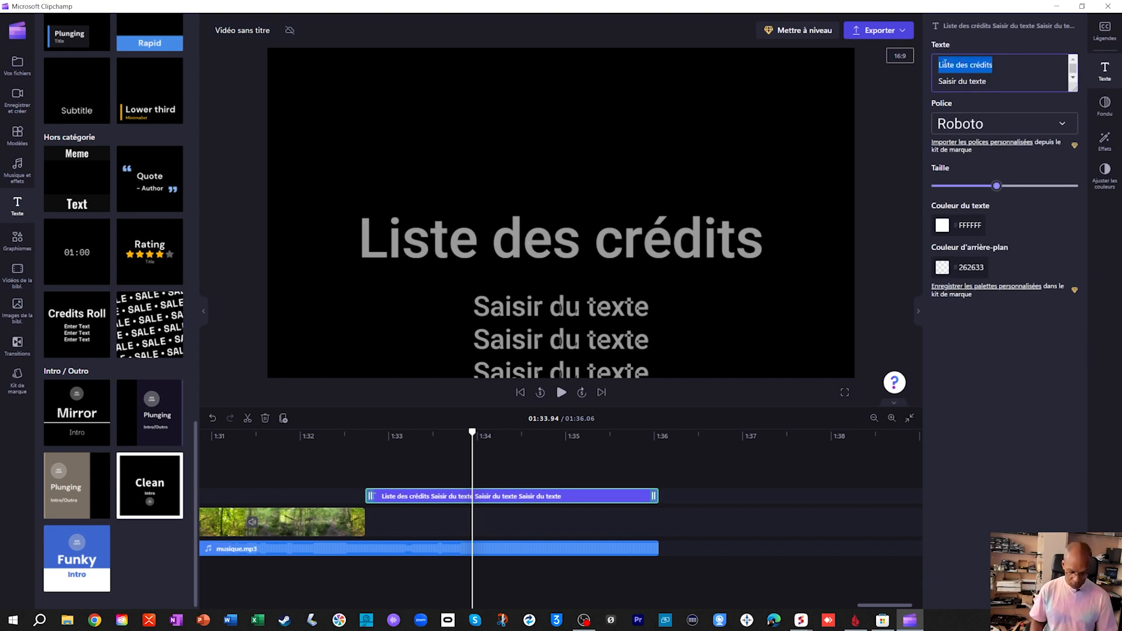
type("C'était Ballade en forêt 22 juillet 2023")
scroll(1074, 78, "down", 1)
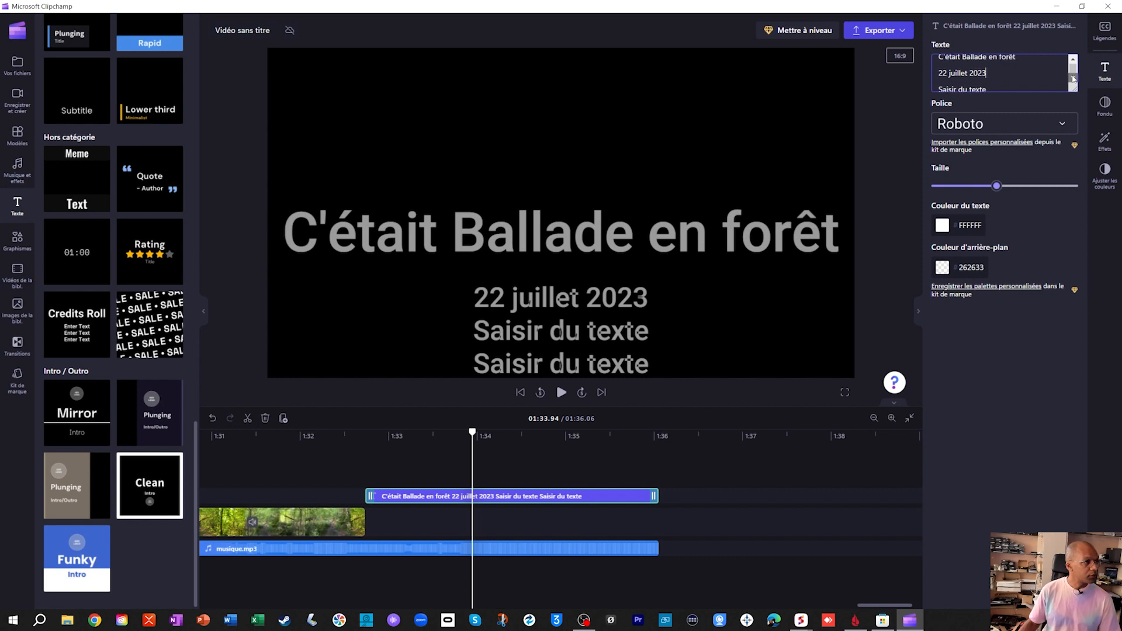
left_click_drag(939, 82, 989, 88)
type("Merci à la nature Merci aux oiseaux pour leurs chants")
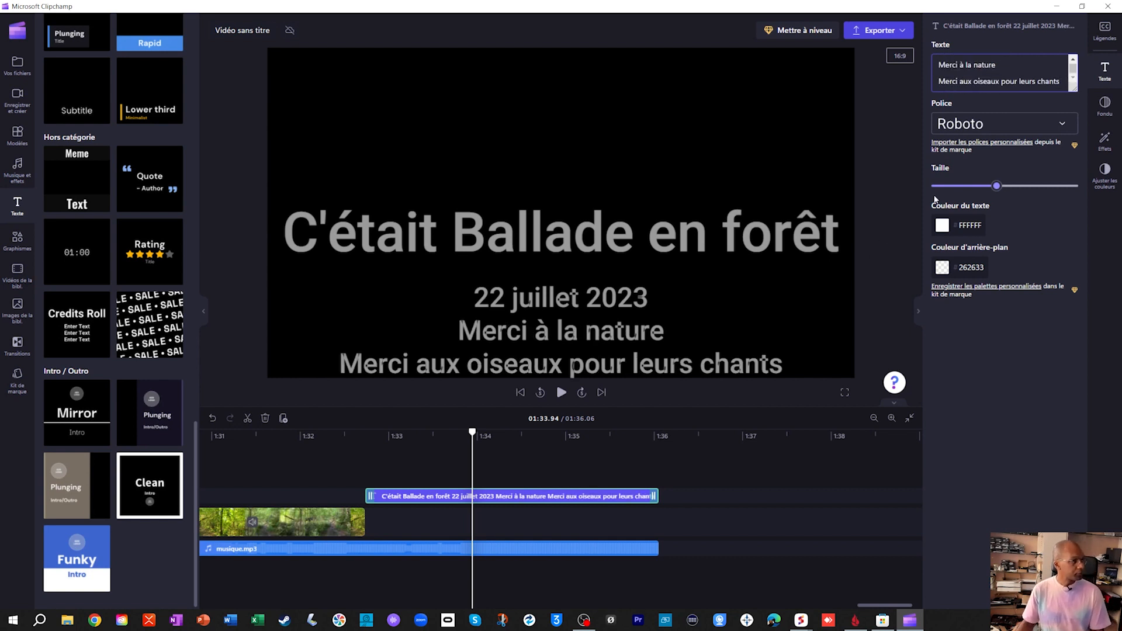
- Reduce the credits text size until all four lines fit in the frame and set the text colour to green 52DE97
left_click_drag(997, 187, 965, 187)
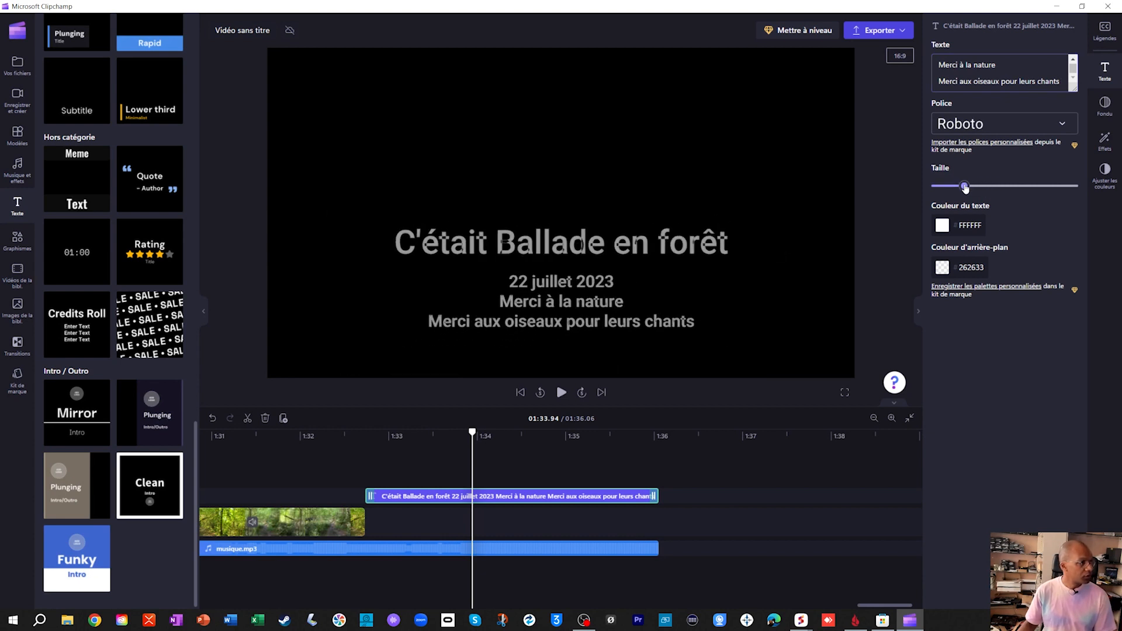
left_click(947, 230)
left_click(1015, 363)
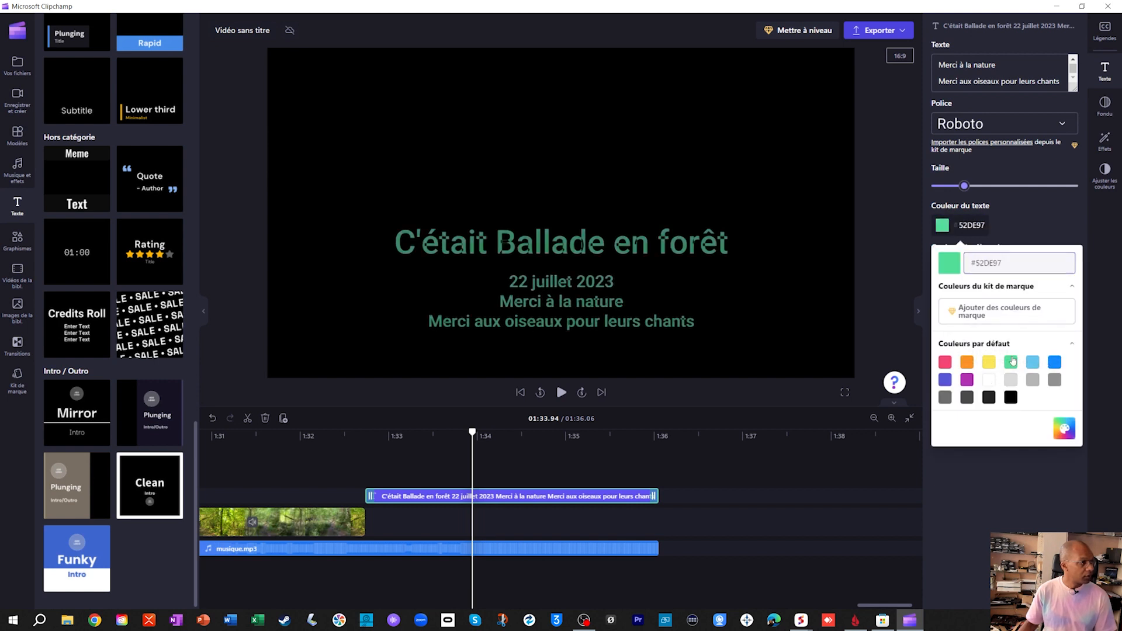
left_click(1068, 220)
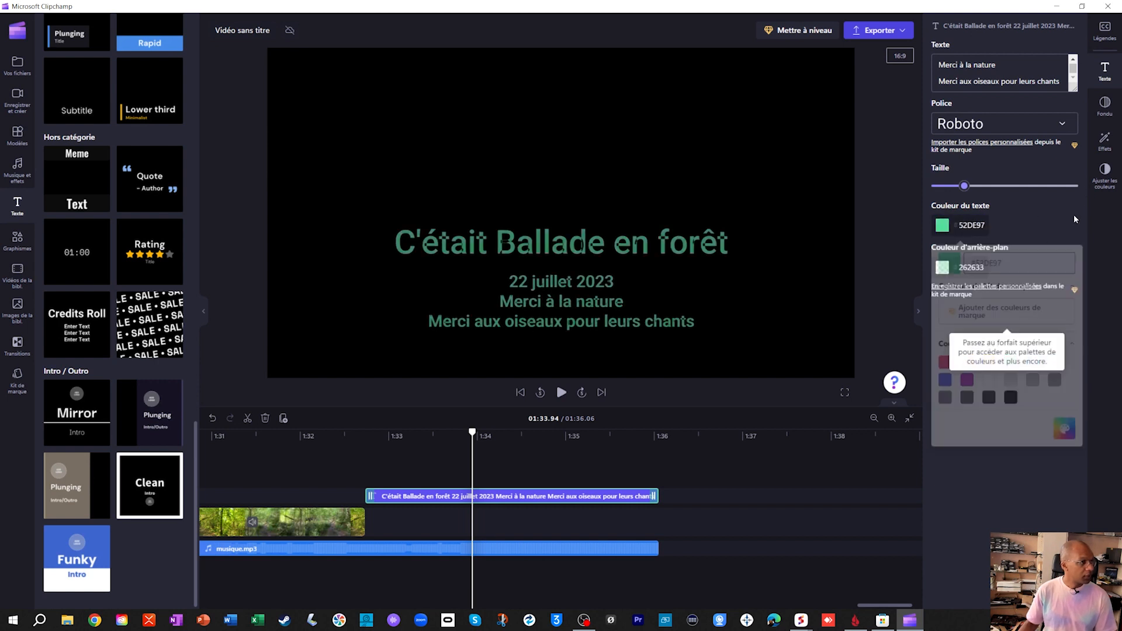
- Check the credits title's fade settings and play the end of the film from shortly before the credits
left_click(1104, 105)
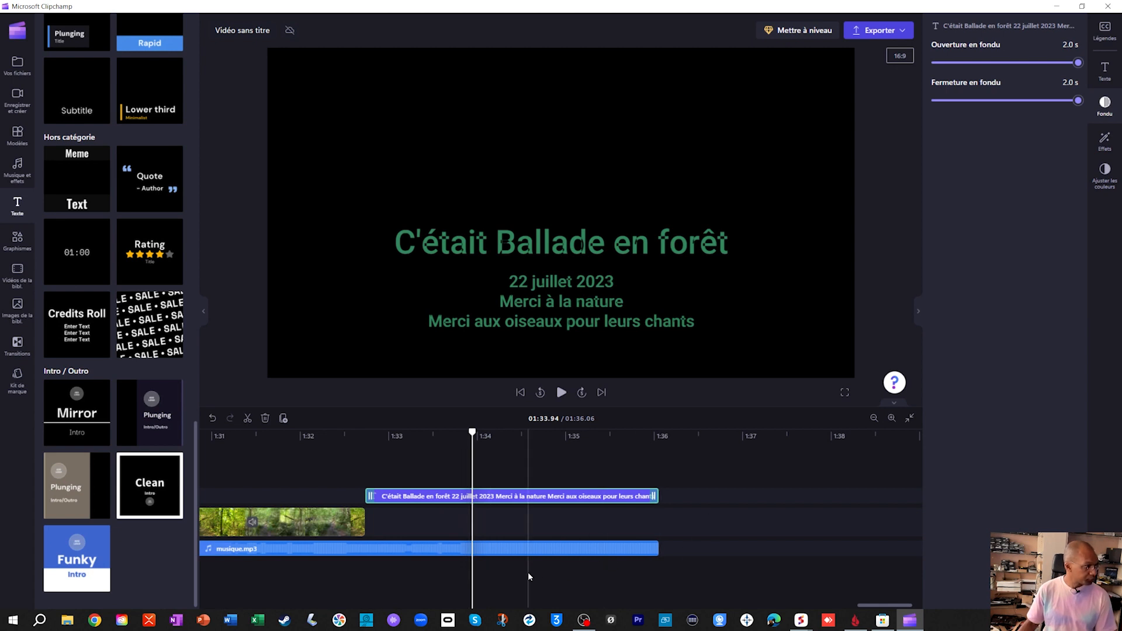
scroll(530, 452, "left", 5)
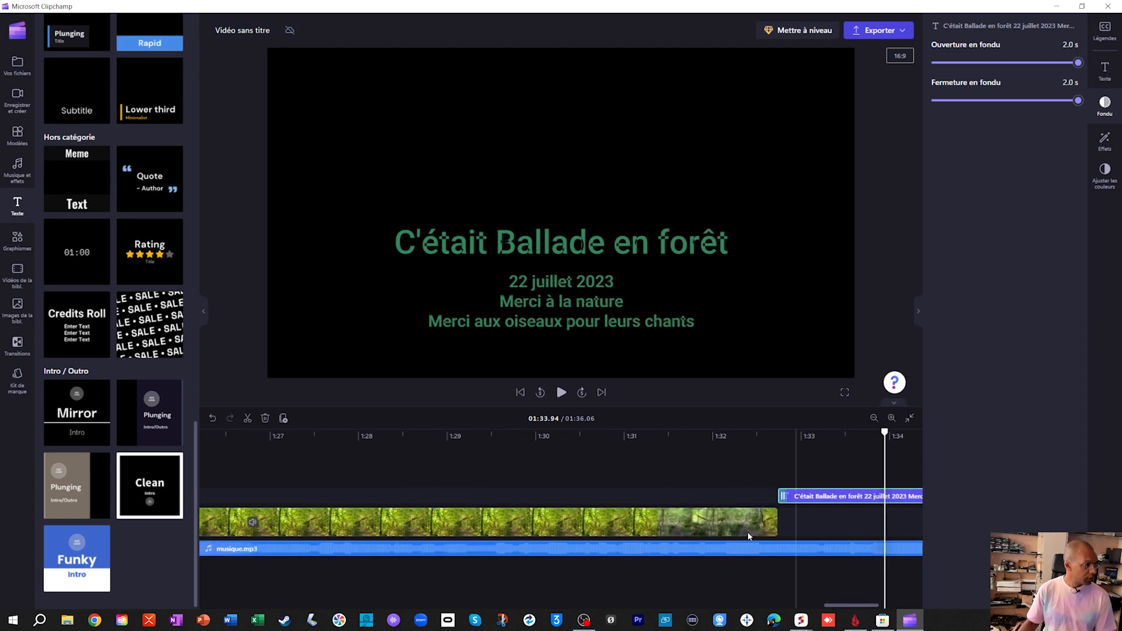
left_click(530, 452)
key("space")
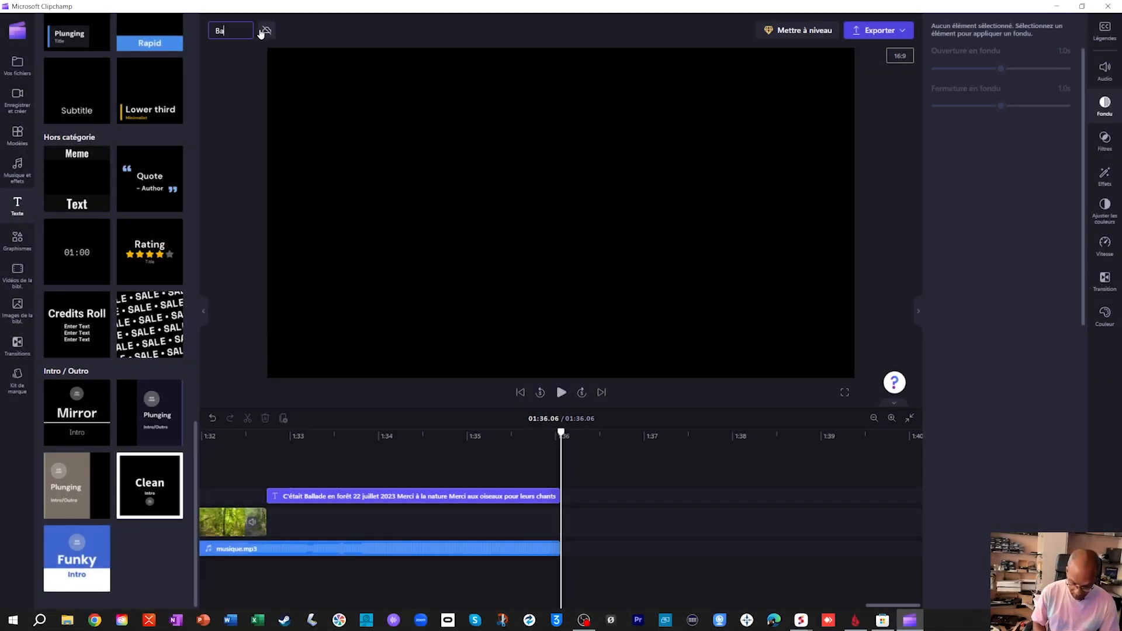
- Name the video "Ballade en forêt" and export it in 1080p quality
type("de en forêt")
key("Return")
left_click(889, 32)
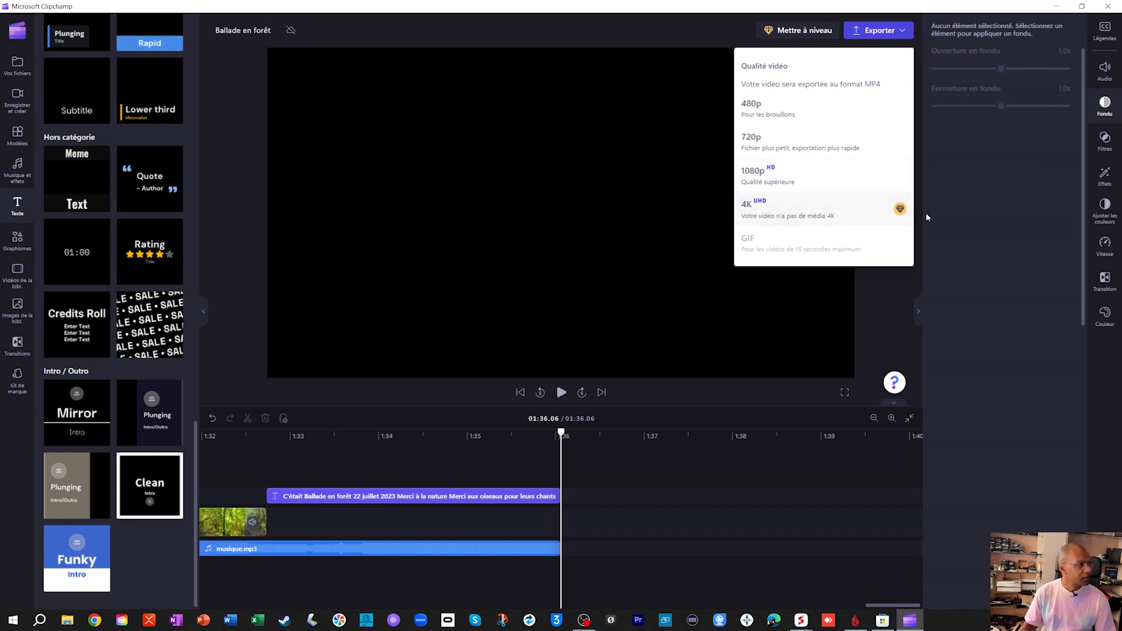
left_click(759, 177)
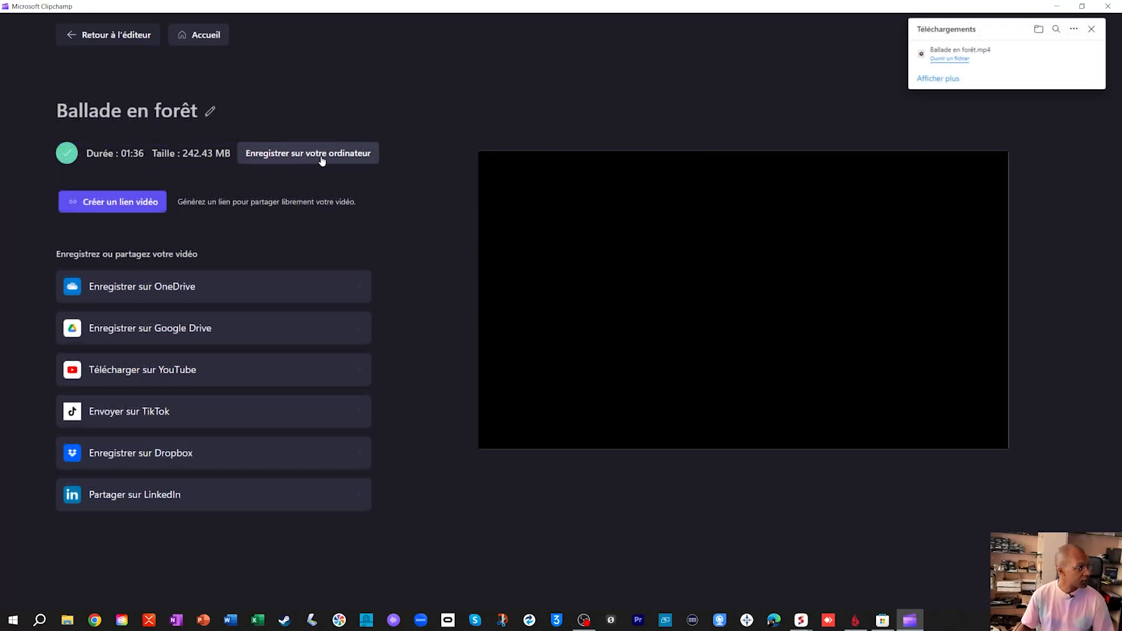
- Open the exported Ballade en forêt.mp4 in the media player, clear the other windows and watch it full screen
left_click(951, 59)
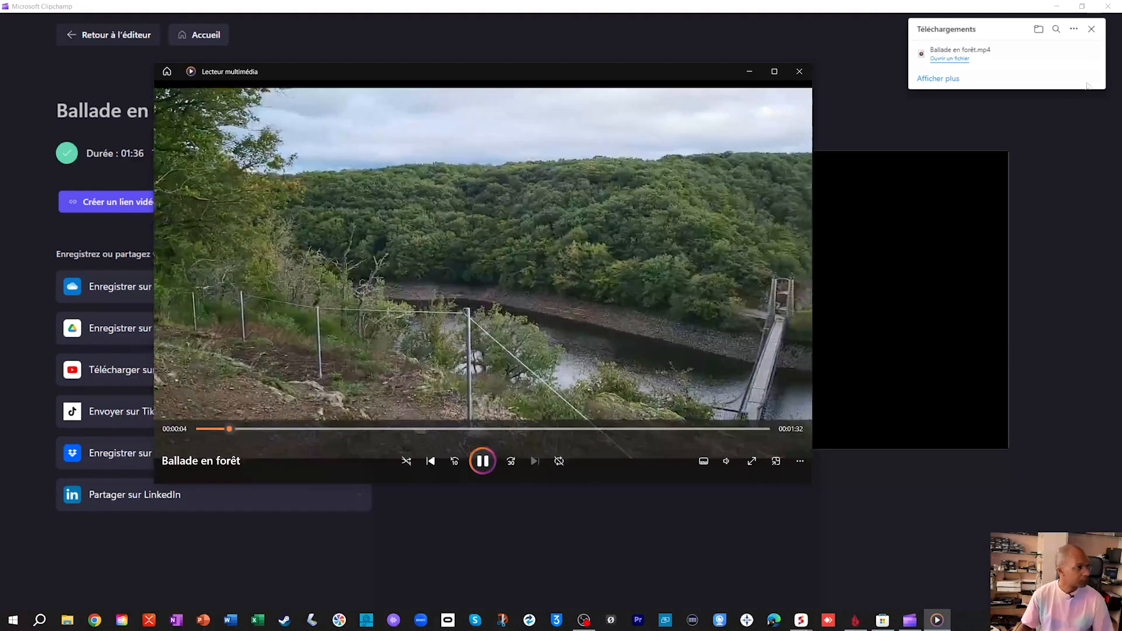
left_click(1059, 8)
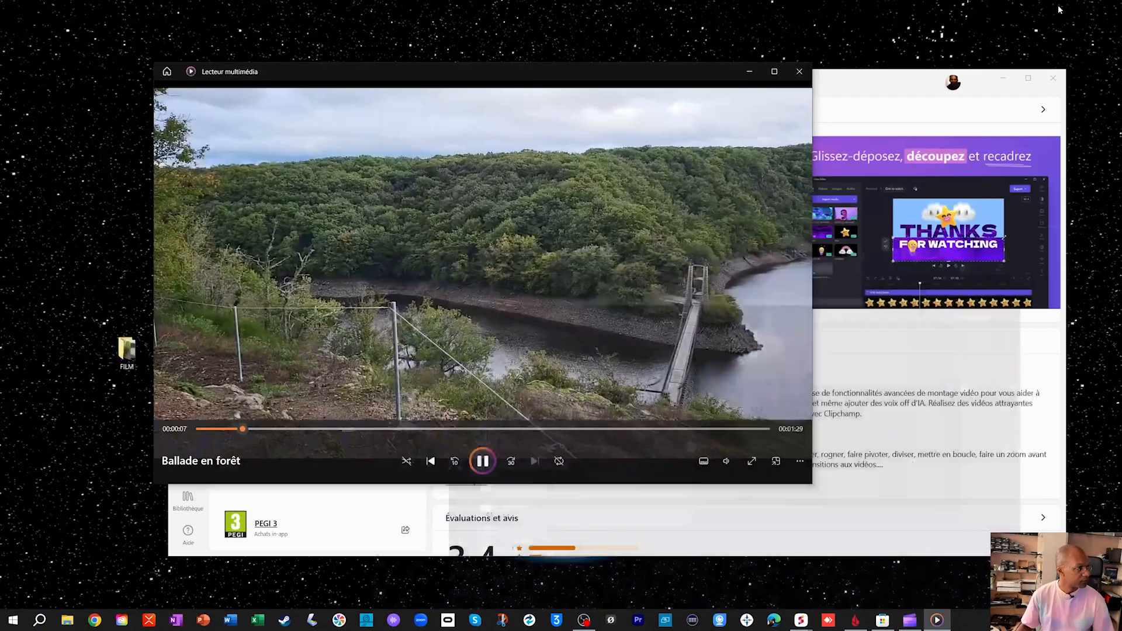
left_click(1054, 77)
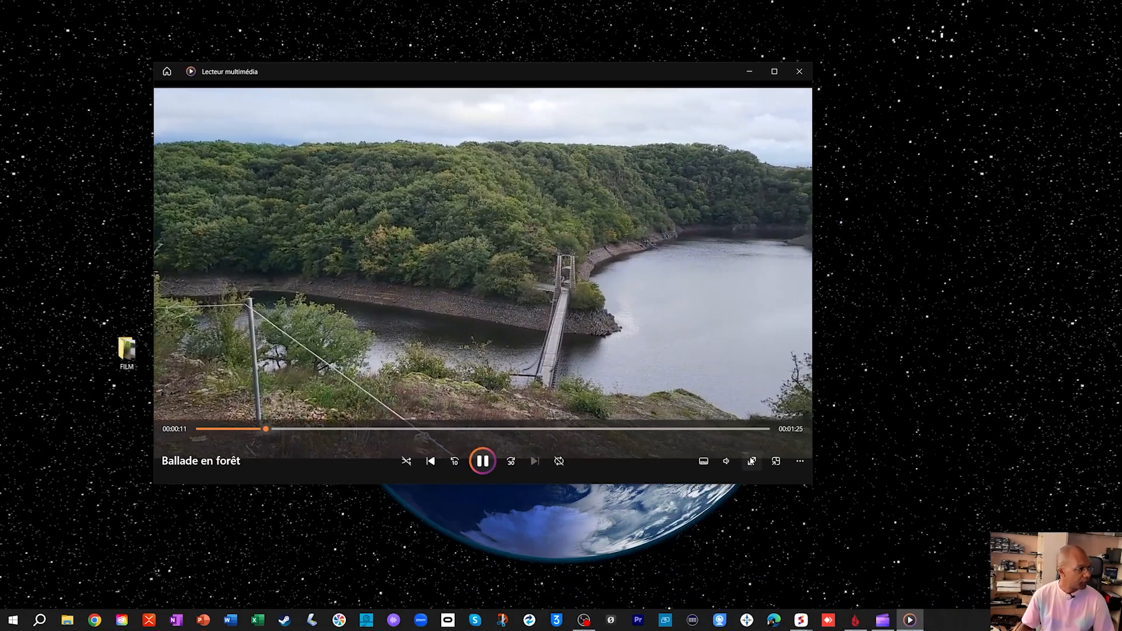
left_click(752, 461)
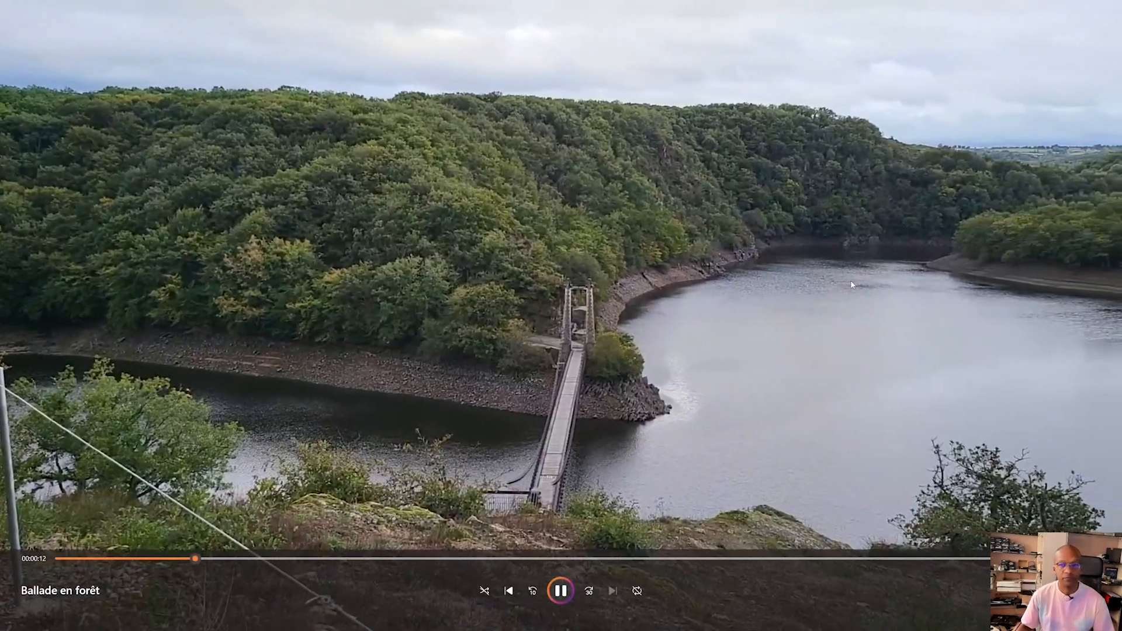